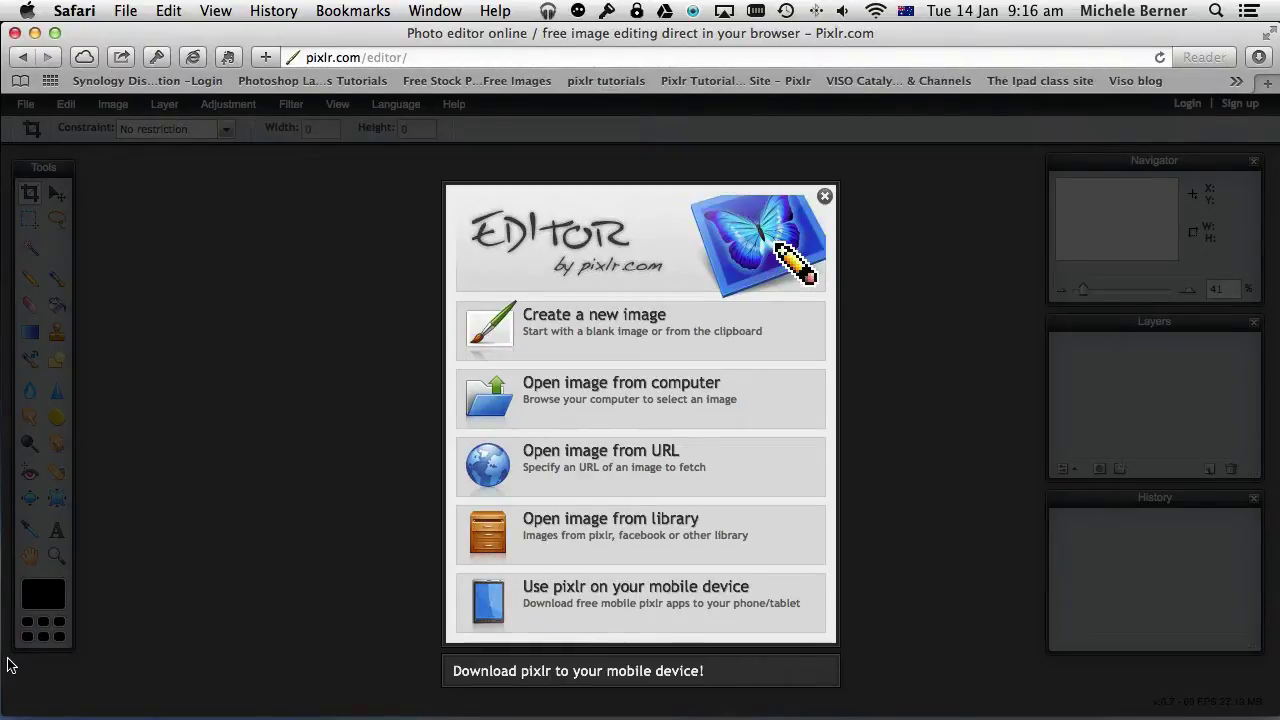
Switch the browser to full screen while Pixlr's start dialog stays open.
{"action": "key", "text": "ctrl+super+f"}
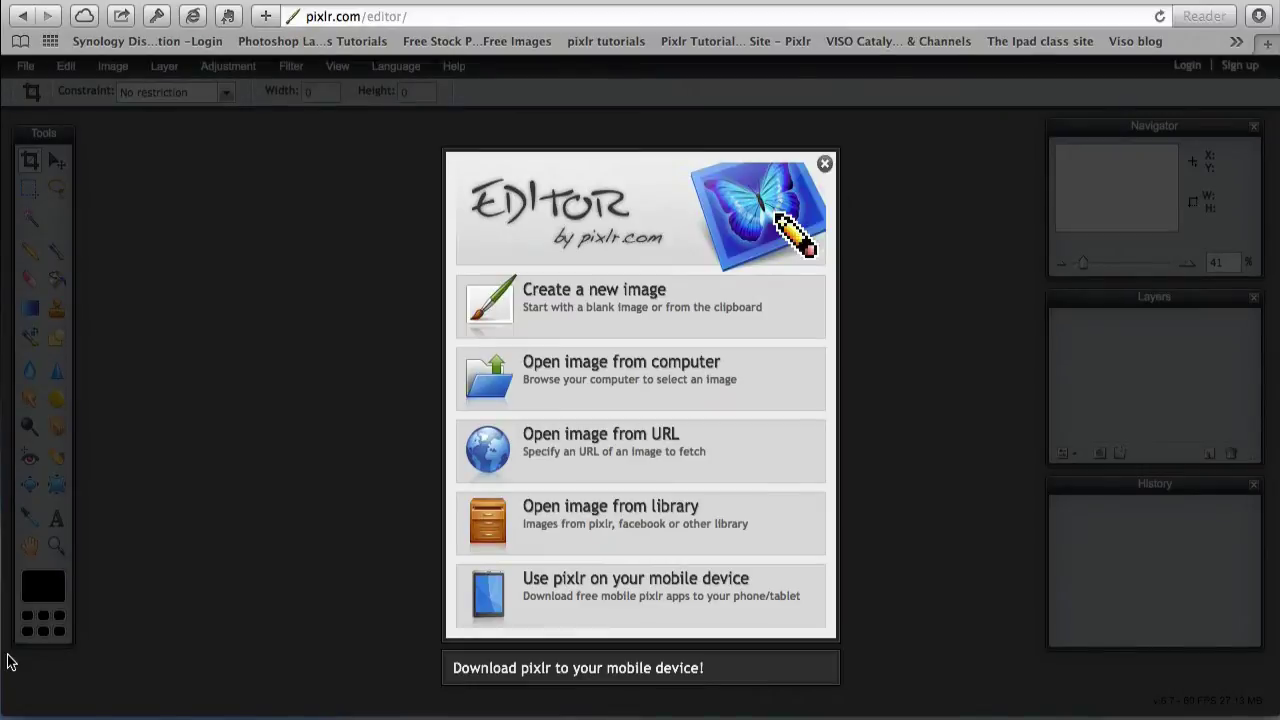
Open portrait – original.jpg from the Desktop in the editor.
{"action": "left_click", "coordinate": [547, 381]}
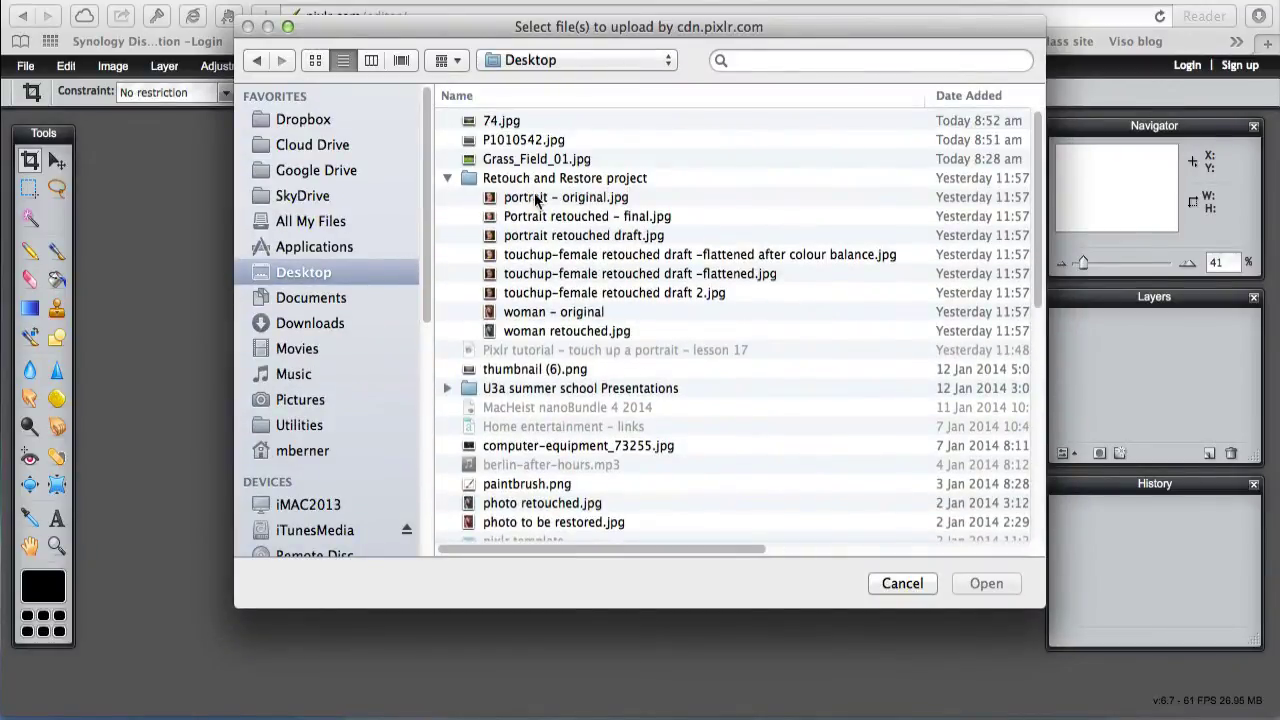
{"action": "left_click", "coordinate": [537, 199]}
{"action": "left_click", "coordinate": [982, 588]}
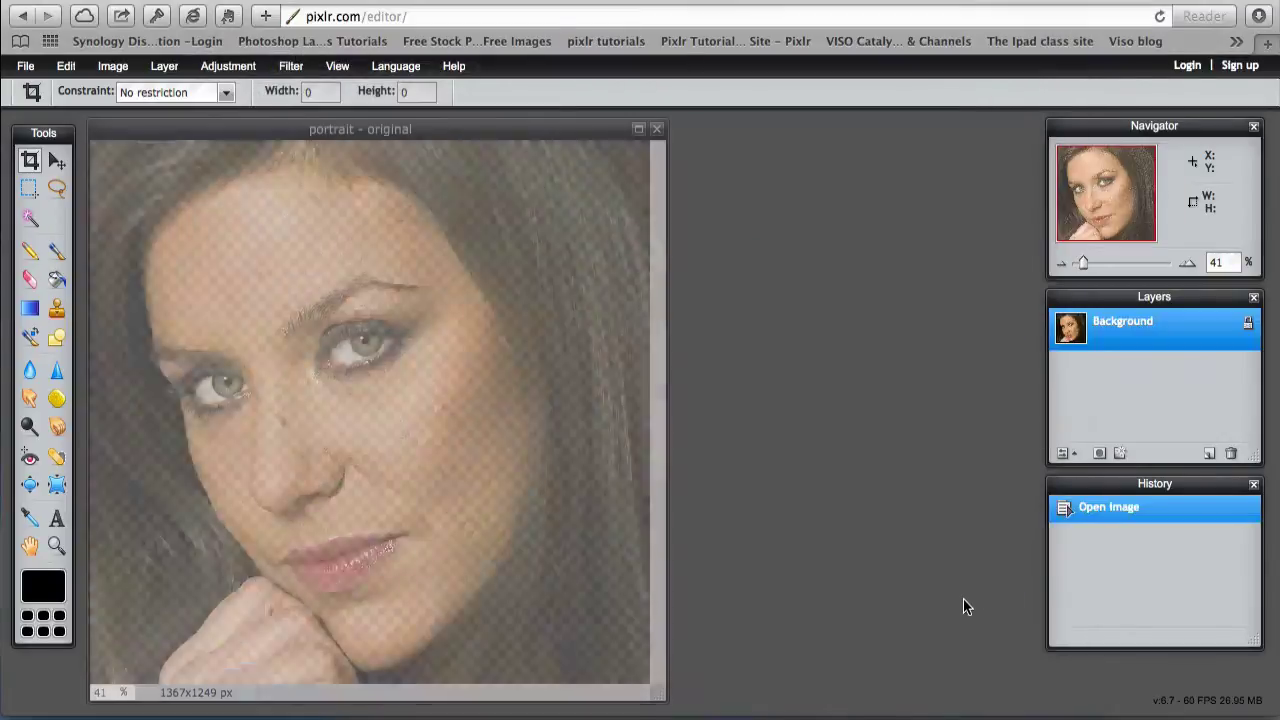
{"action": "left_click_drag", "start_coordinate": [497, 135], "coordinate": [583, 130]}
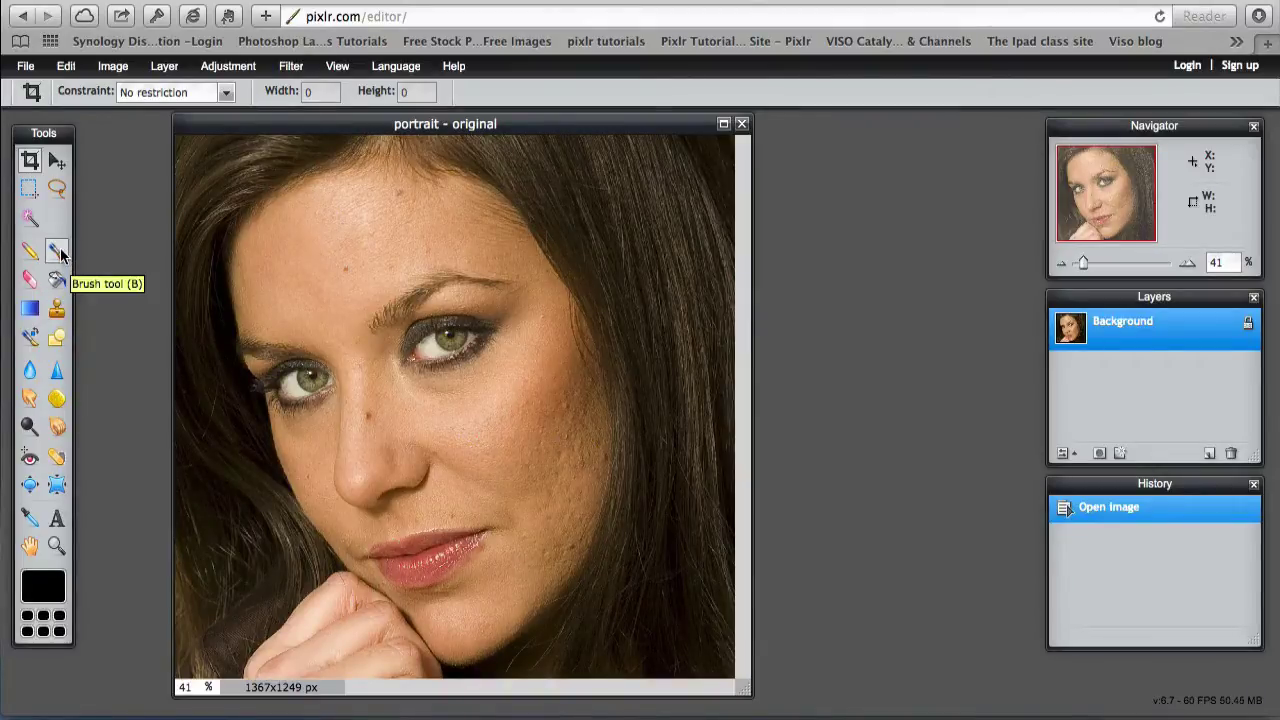
Duplicate the Background layer into a Background copy layer.
{"action": "left_click", "coordinate": [218, 70]}
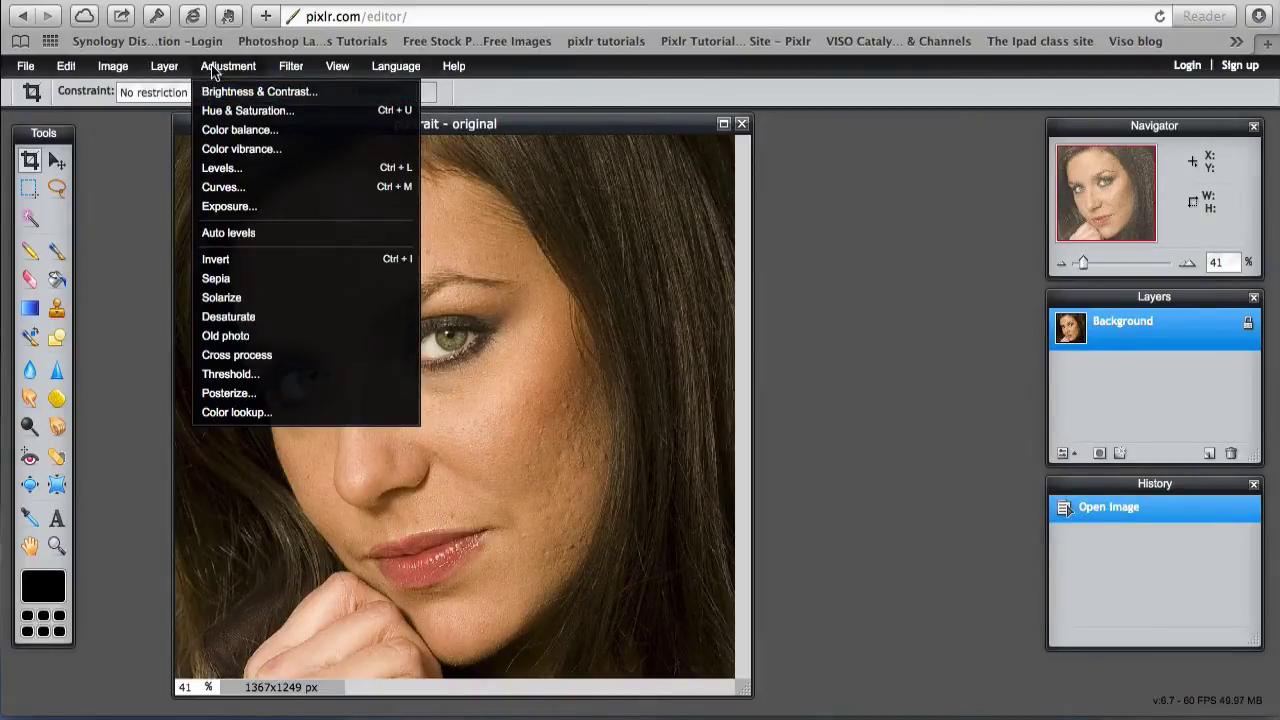
{"action": "mouse_move", "coordinate": [293, 68]}
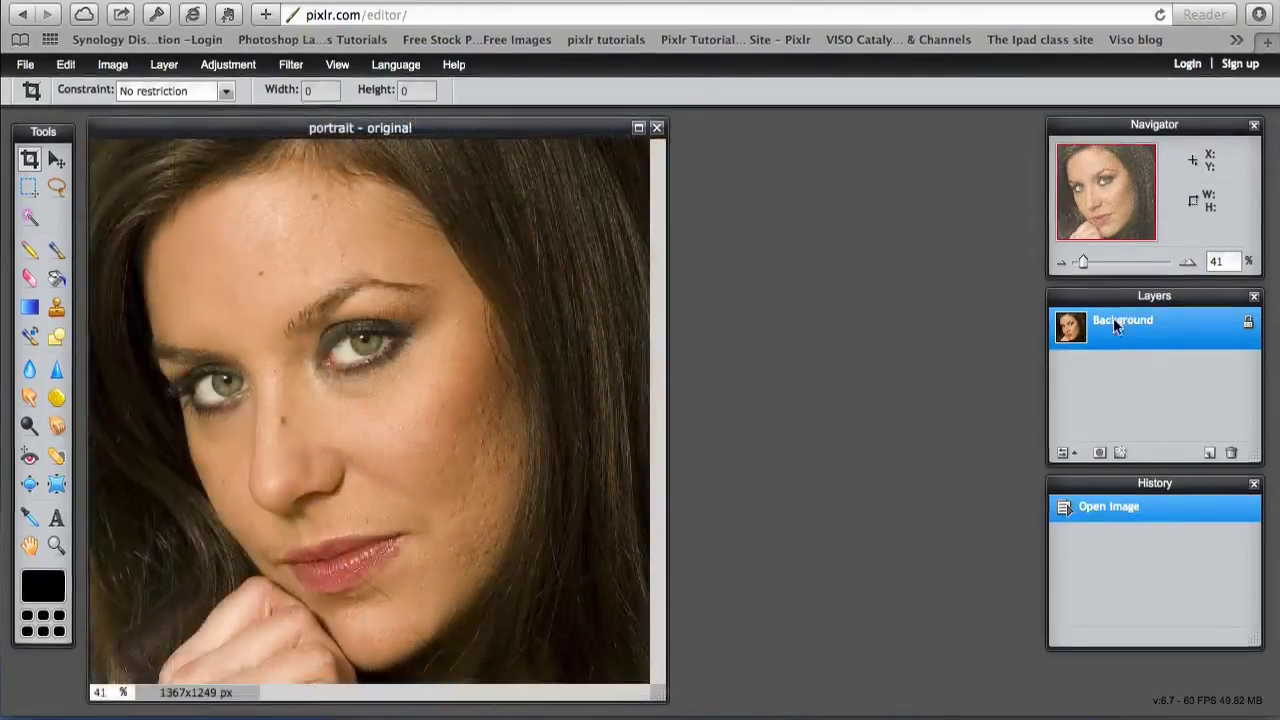
{"action": "right_click", "coordinate": [1117, 330]}
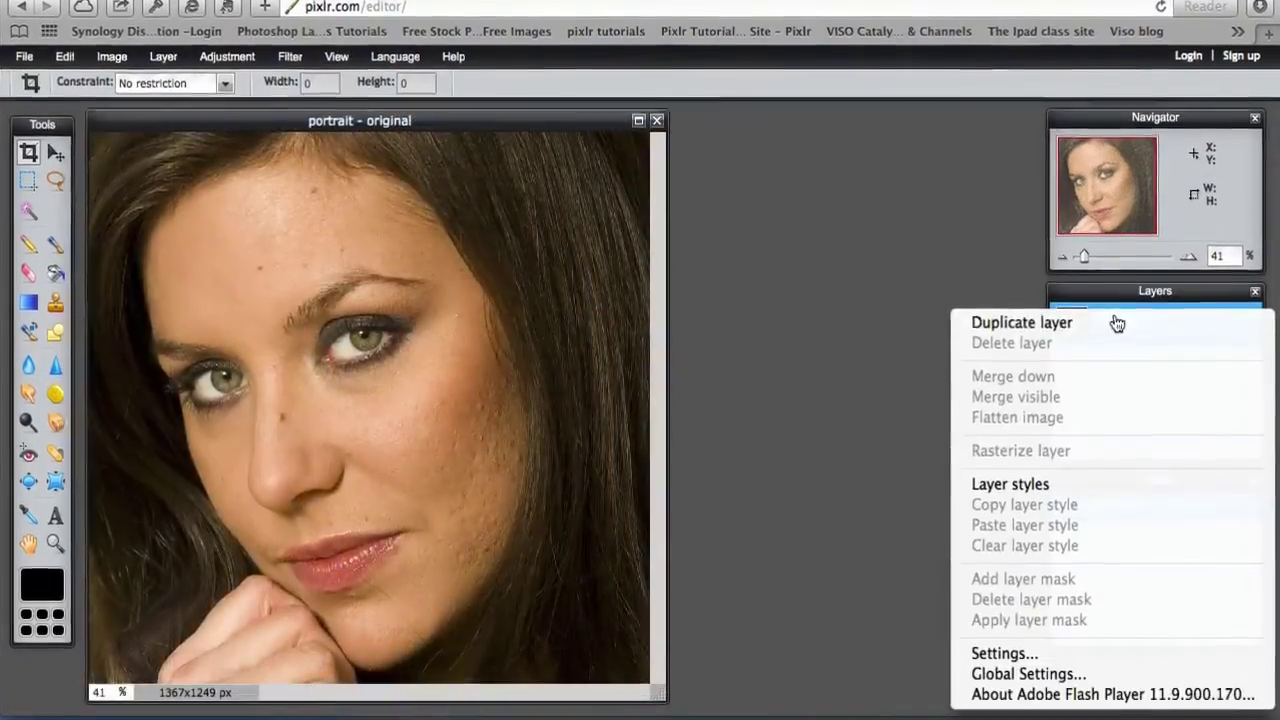
{"action": "left_click", "coordinate": [1117, 323]}
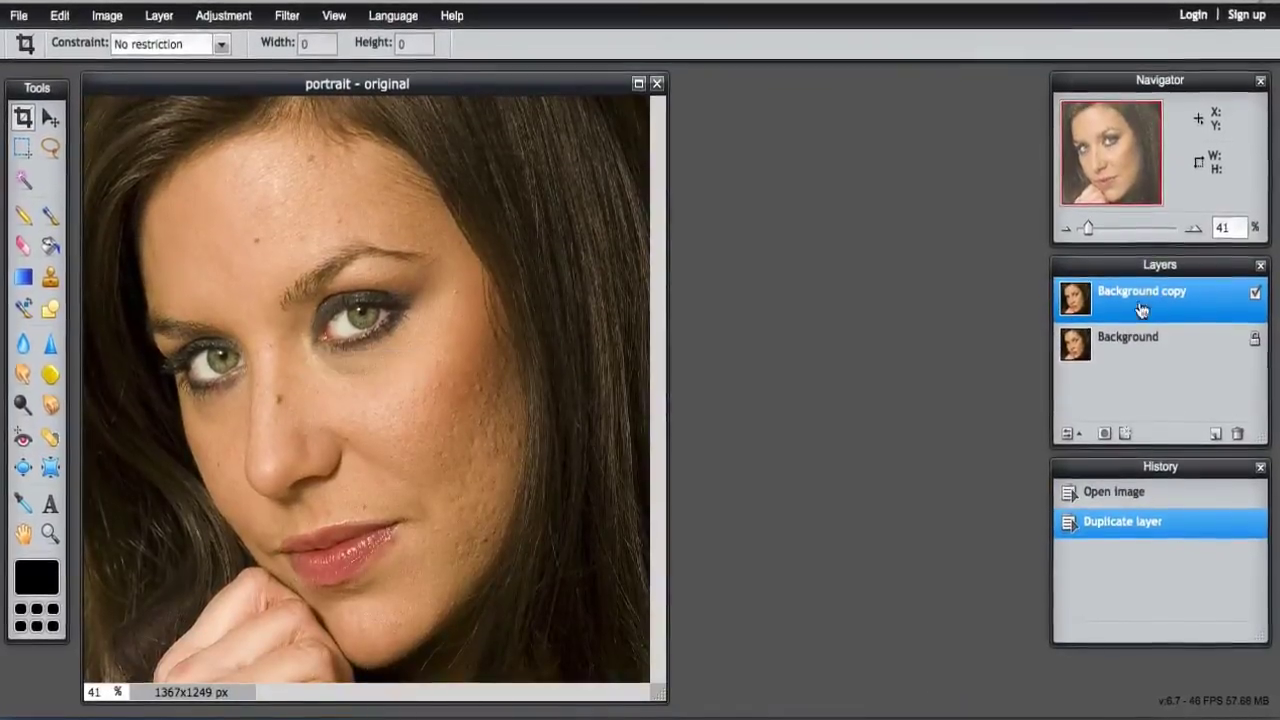
{"action": "left_click_drag", "start_coordinate": [532, 89], "coordinate": [611, 77]}
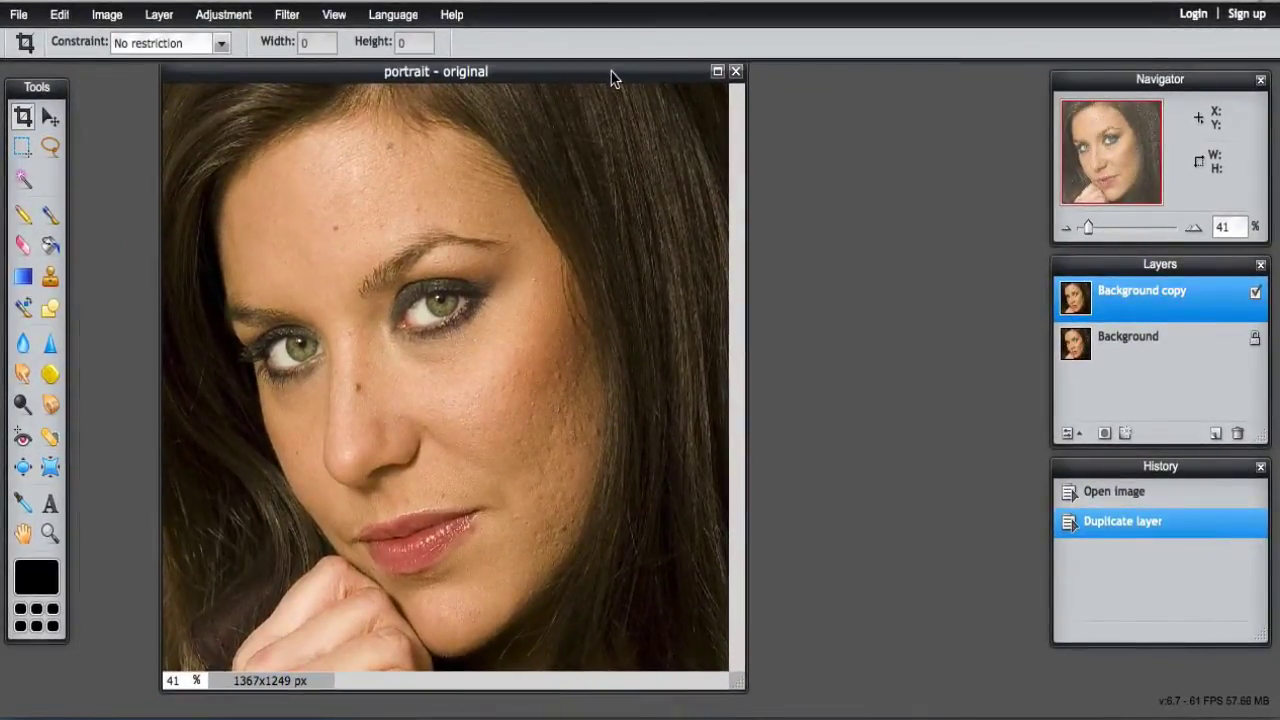
Spot-heal the mole beside the nose and the forehead and hairline blemishes.
{"action": "left_click", "coordinate": [47, 440]}
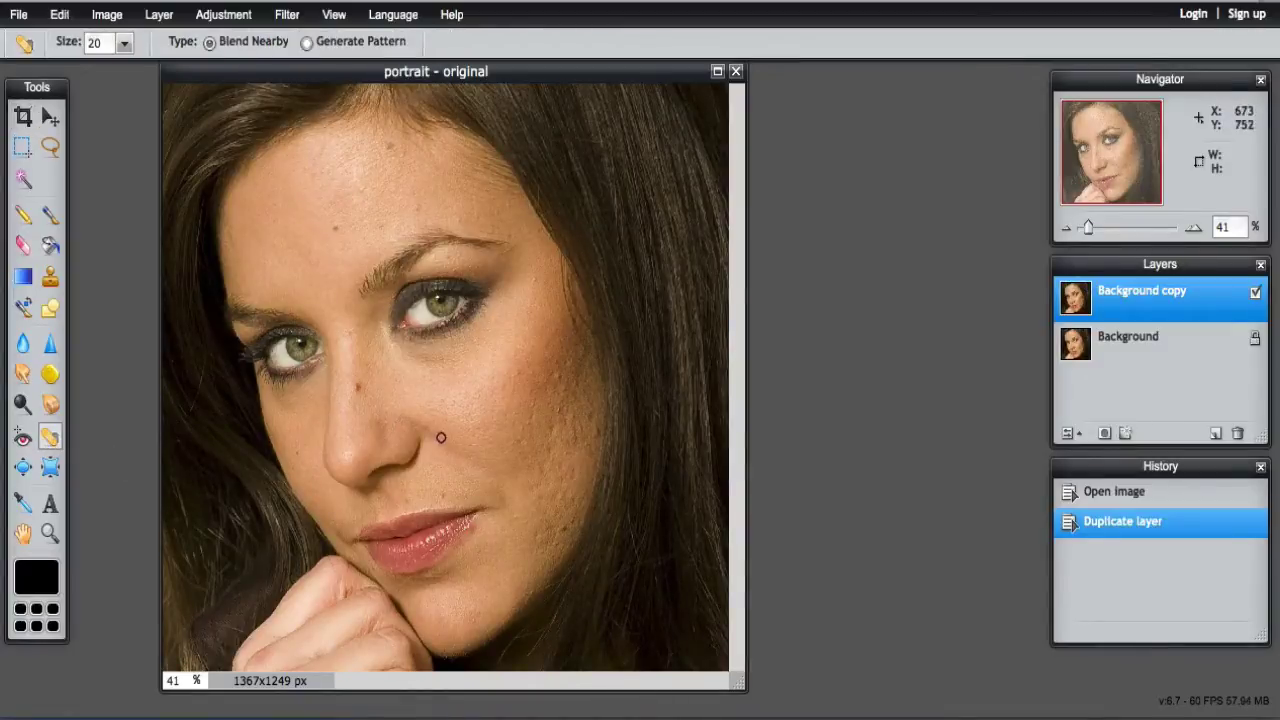
{"action": "left_click", "coordinate": [358, 387]}
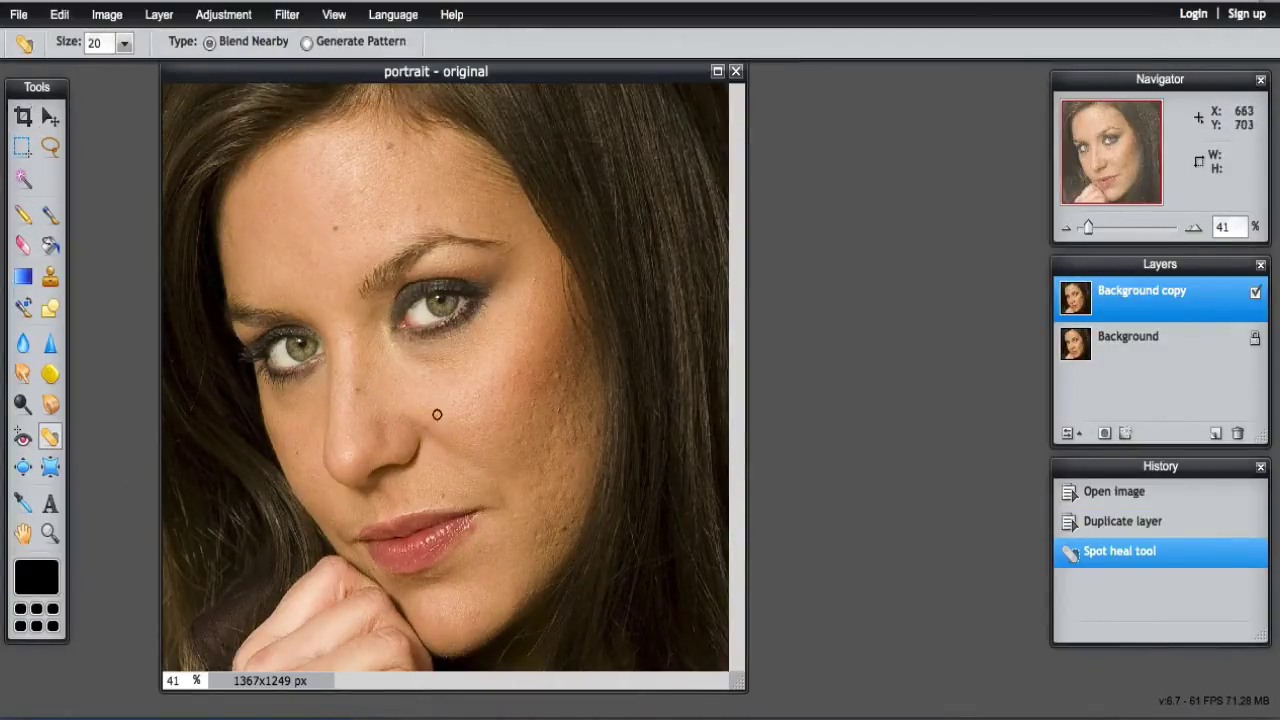
{"action": "left_click", "coordinate": [356, 389]}
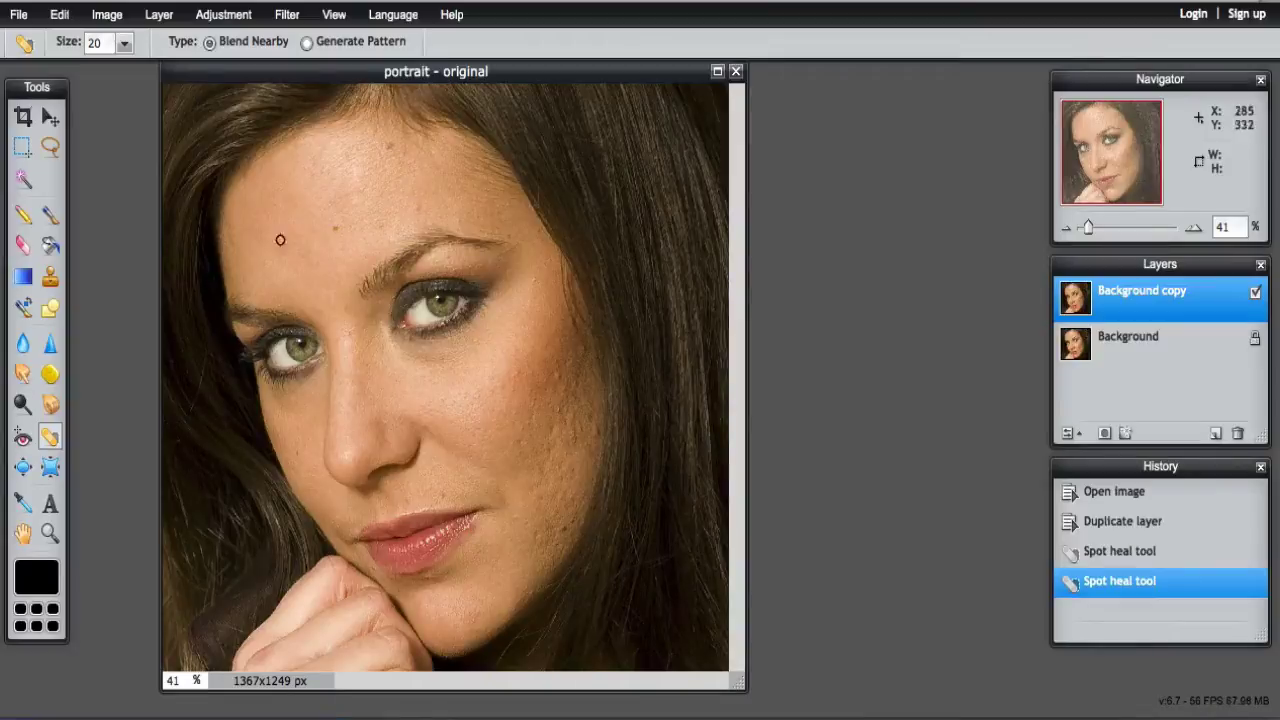
{"action": "left_click", "coordinate": [344, 251]}
{"action": "left_click", "coordinate": [334, 227]}
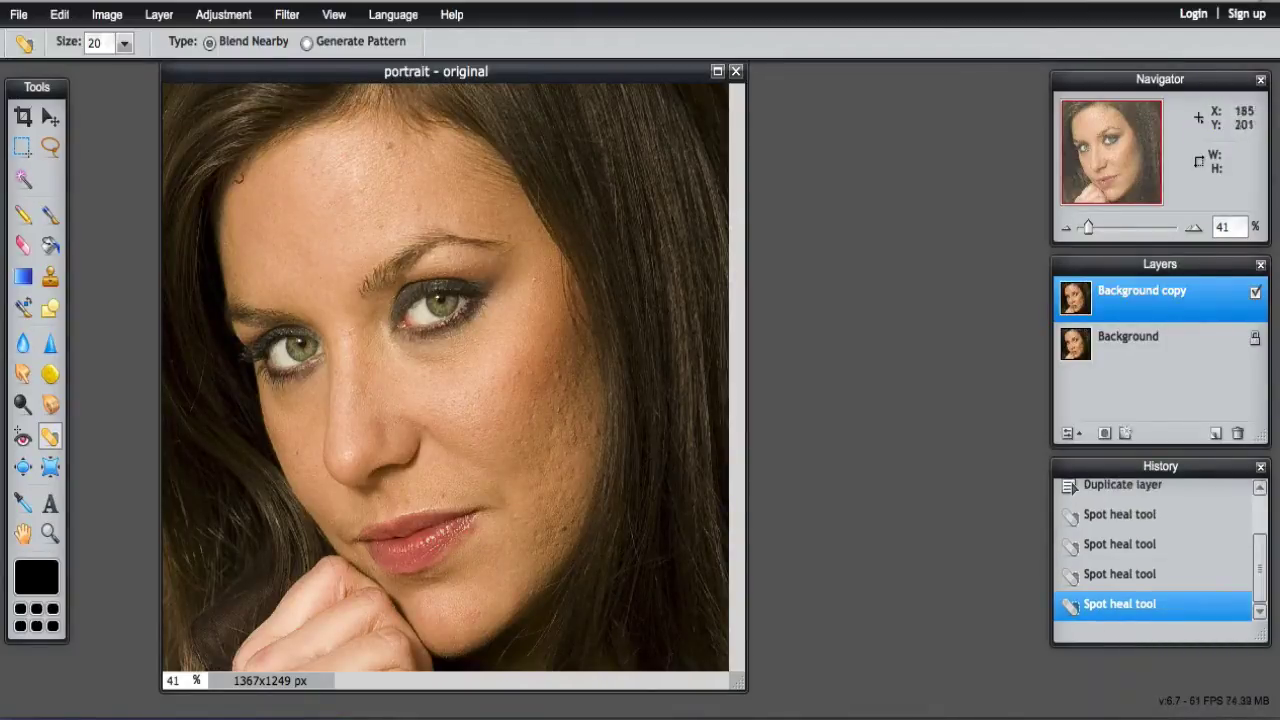
Raise the Spot Heal size to 82 and heal the larger cheek and chin marks.
{"action": "left_click", "coordinate": [124, 42]}
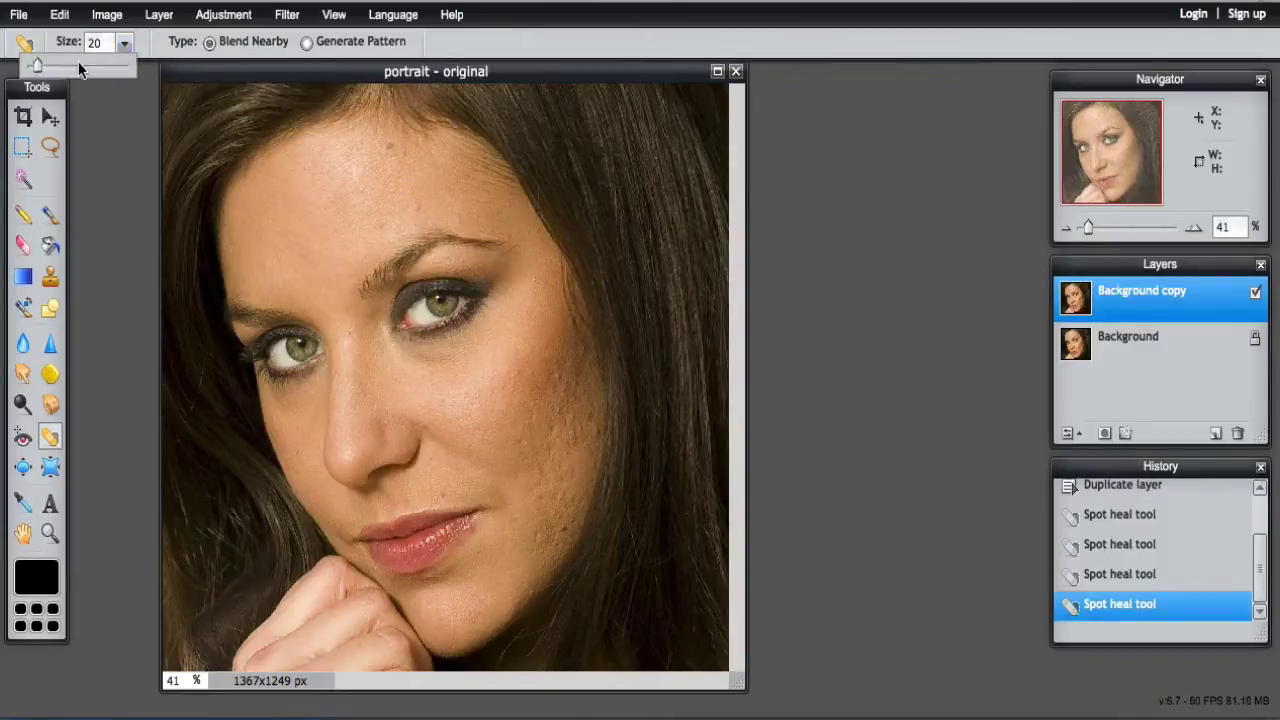
{"action": "left_click_drag", "start_coordinate": [33, 66], "coordinate": [66, 67]}
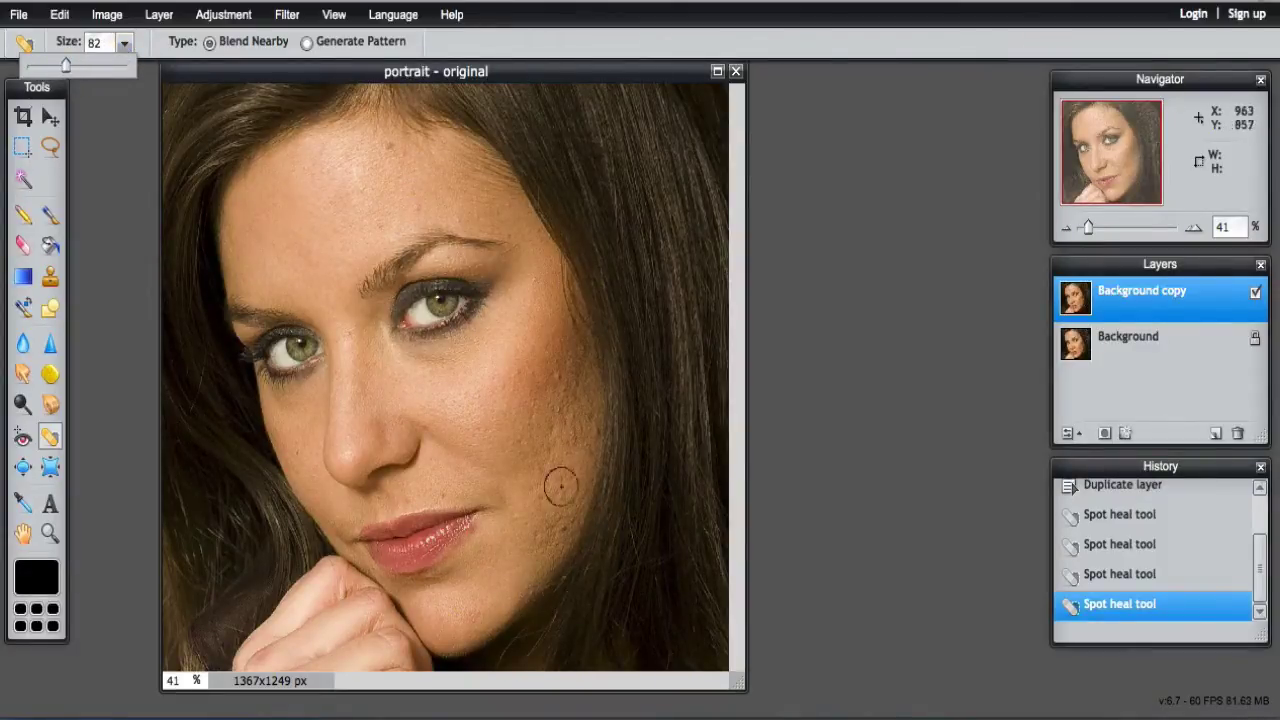
{"action": "left_click", "coordinate": [560, 409]}
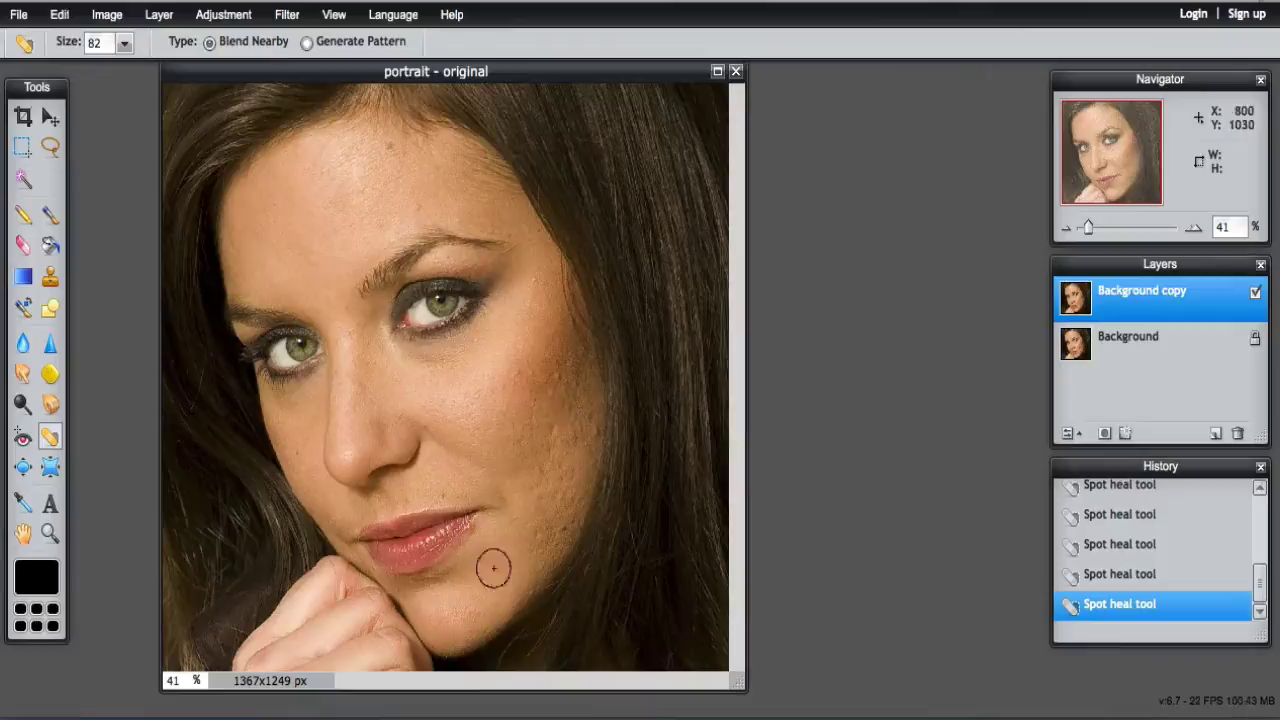
{"action": "left_click", "coordinate": [565, 434]}
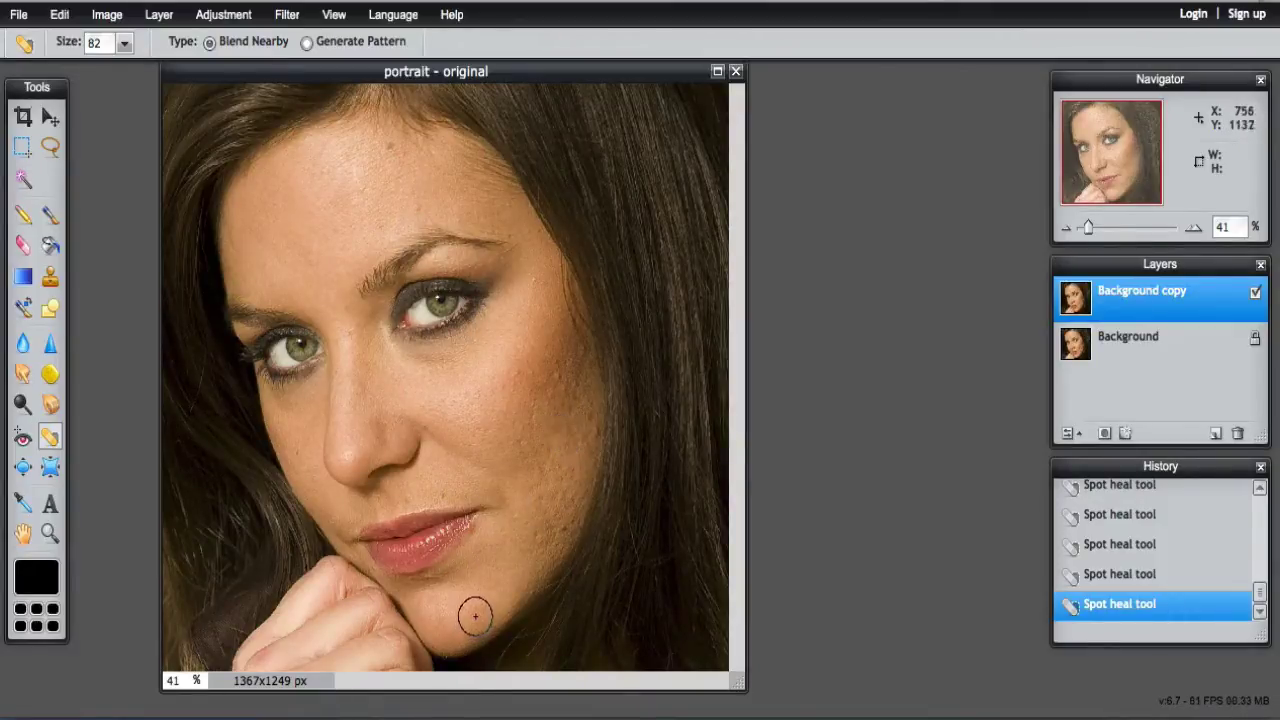
{"action": "left_click", "coordinate": [571, 459]}
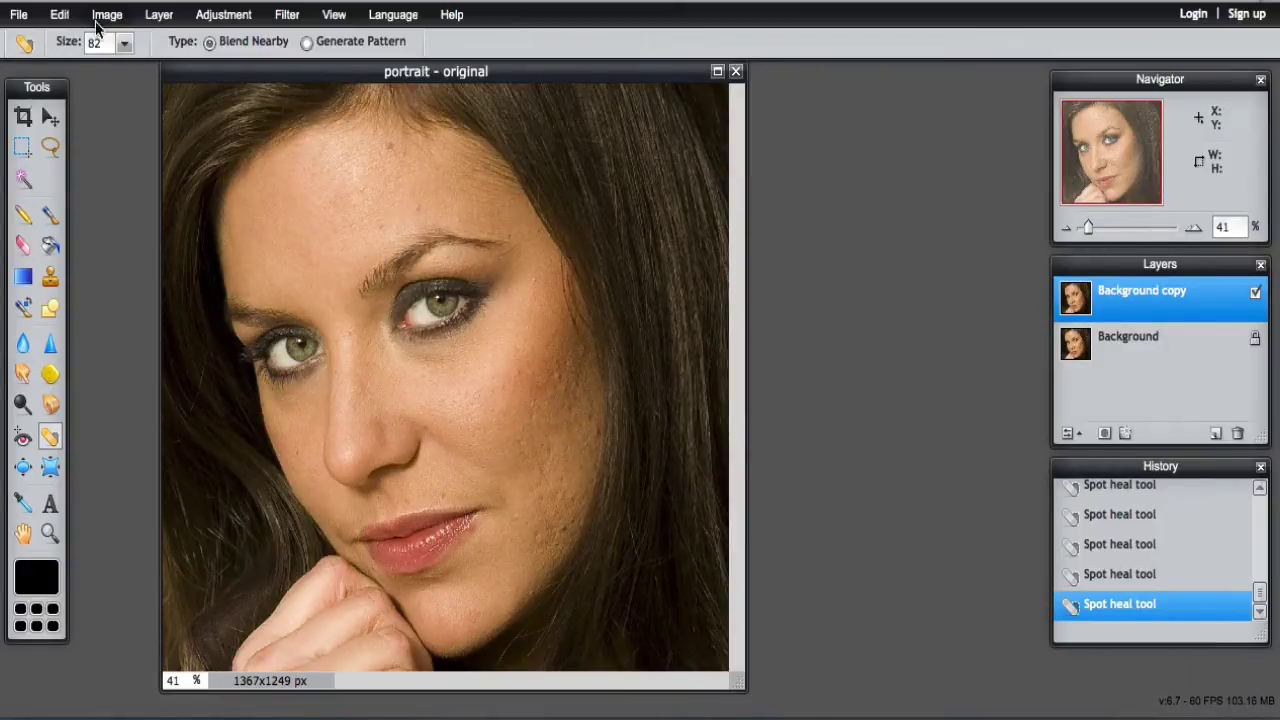
Shrink the Spot Heal brush to size 35, zoom in to inspect the skin, then zoom back out.
{"action": "left_click", "coordinate": [124, 43]}
{"action": "left_click_drag", "start_coordinate": [67, 67], "coordinate": [41, 67]}
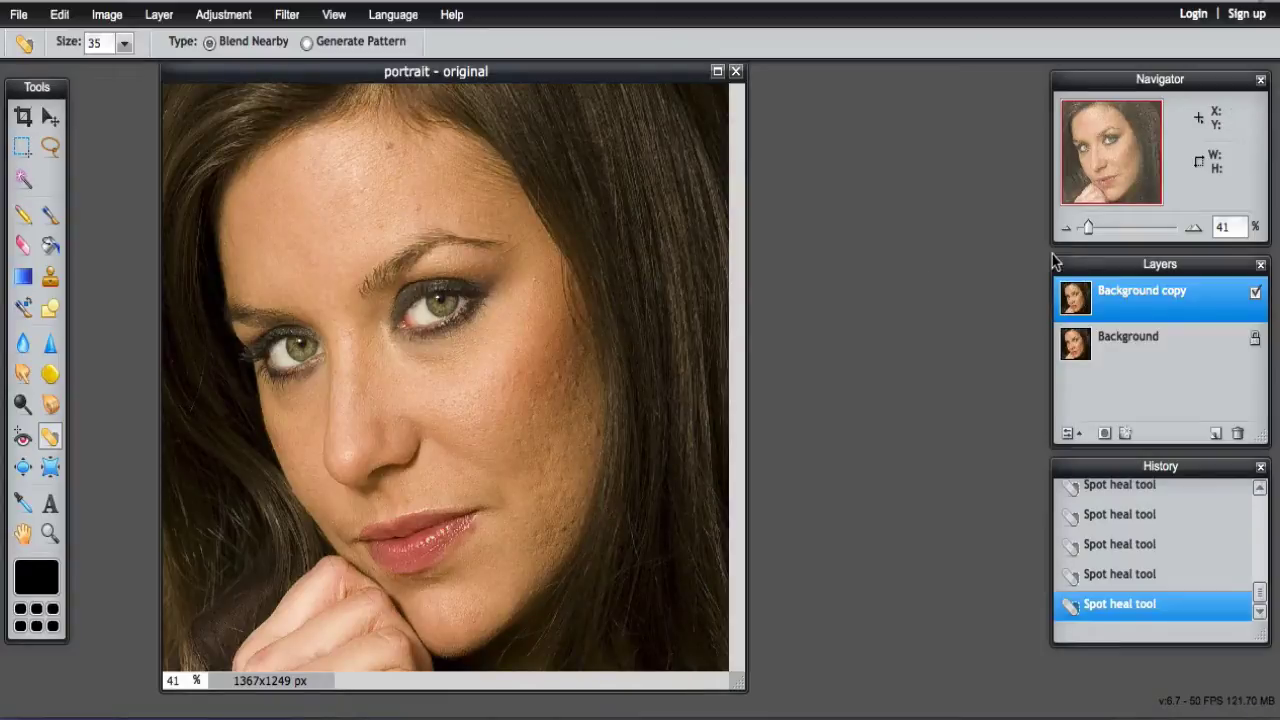
{"action": "left_click_drag", "start_coordinate": [1088, 226], "coordinate": [1099, 221]}
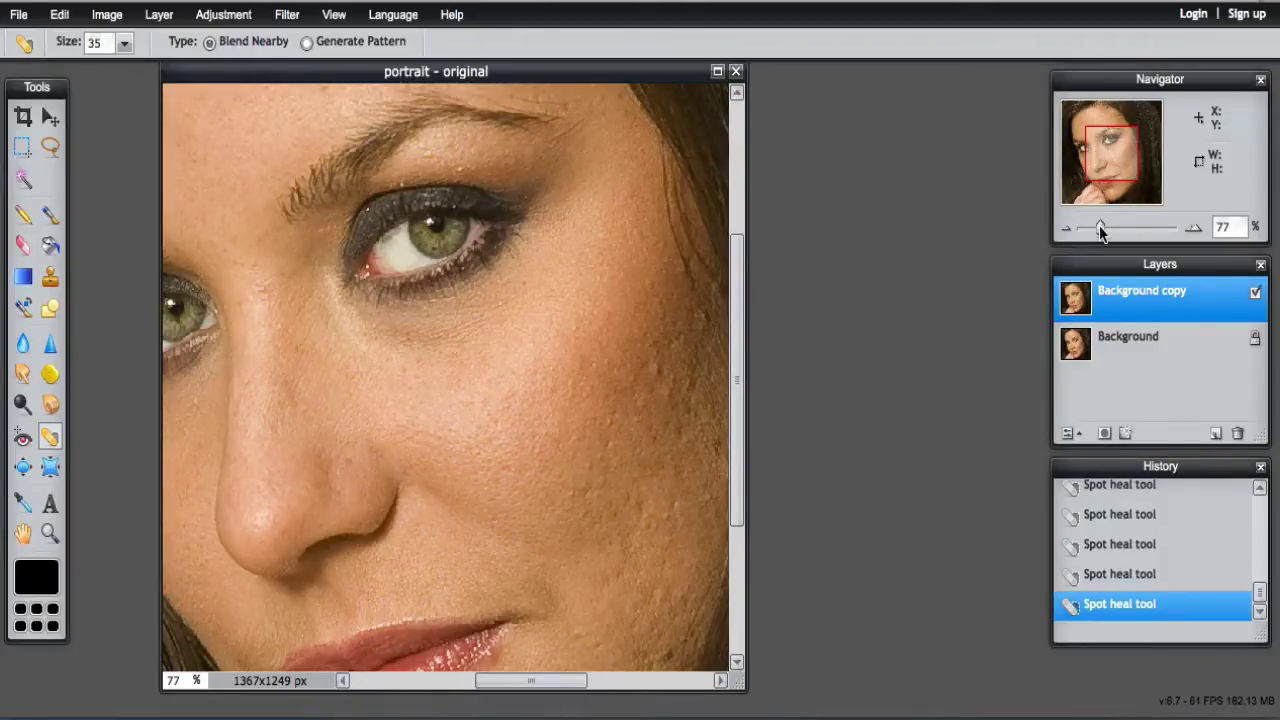
{"action": "mouse_move", "coordinate": [1100, 232]}
{"action": "left_mouse_down"}
{"action": "mouse_move", "coordinate": [1114, 229]}
{"action": "mouse_move", "coordinate": [1089, 228]}
{"action": "left_mouse_up"}
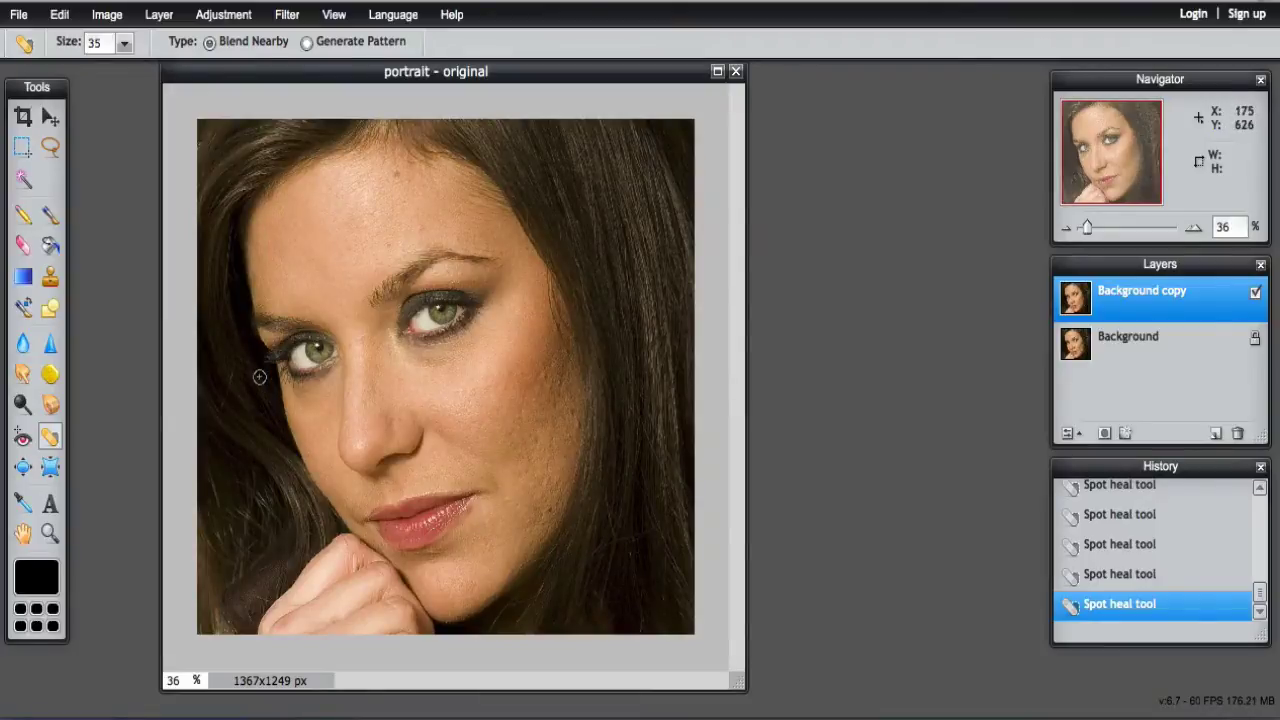
Clone clean cheek skin over the right-cheek blemishes, undoing one bad stroke in History.
{"action": "left_click", "coordinate": [50, 277]}
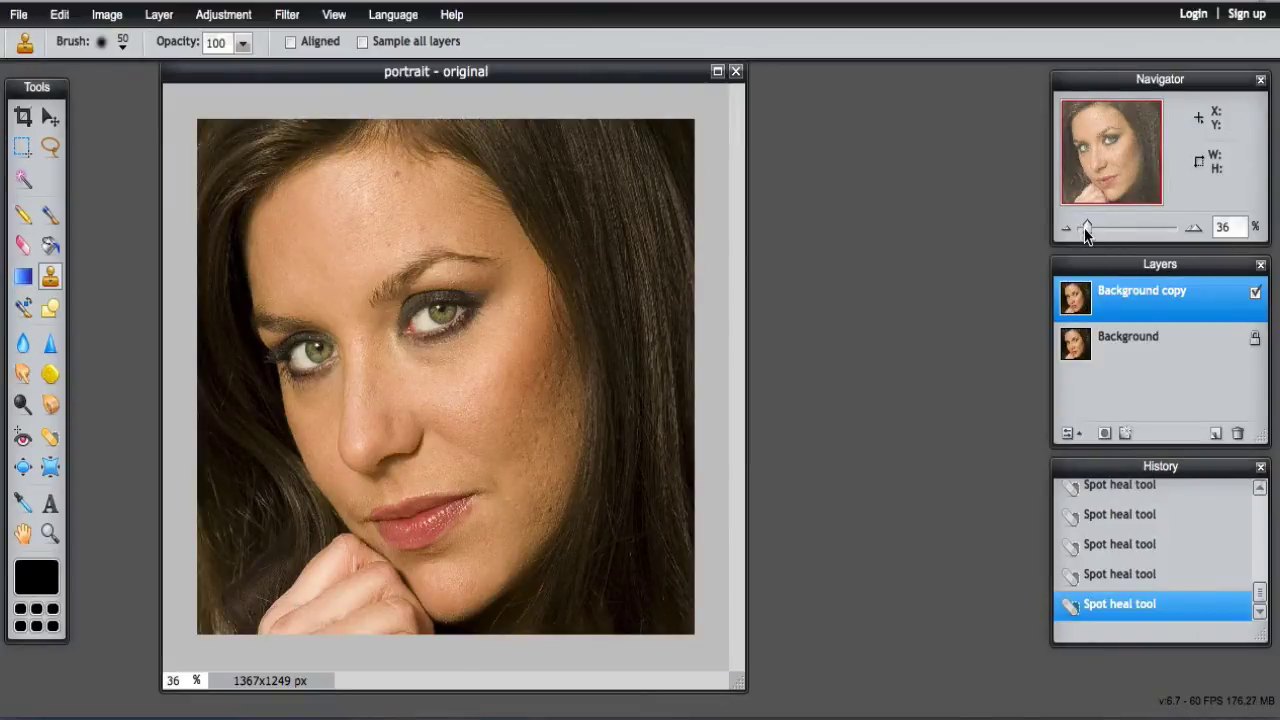
{"action": "left_click_drag", "start_coordinate": [1087, 233], "coordinate": [1096, 235]}
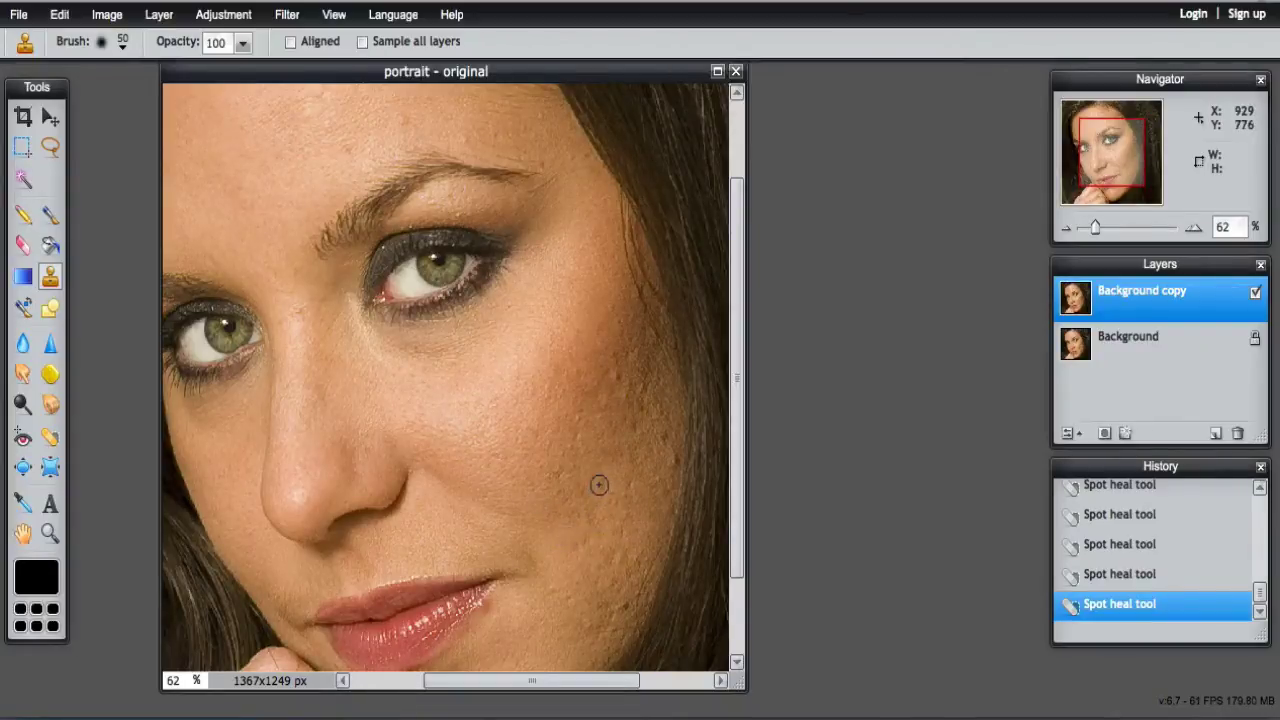
{"action": "mouse_move", "coordinate": [600, 483]}
{"action": "left_mouse_down"}
{"action": "mouse_move", "coordinate": [582, 511]}
{"action": "mouse_move", "coordinate": [592, 502]}
{"action": "mouse_move", "coordinate": [581, 539]}
{"action": "mouse_move", "coordinate": [548, 542]}
{"action": "mouse_move", "coordinate": [580, 514]}
{"action": "mouse_move", "coordinate": [590, 476]}
{"action": "left_mouse_up"}
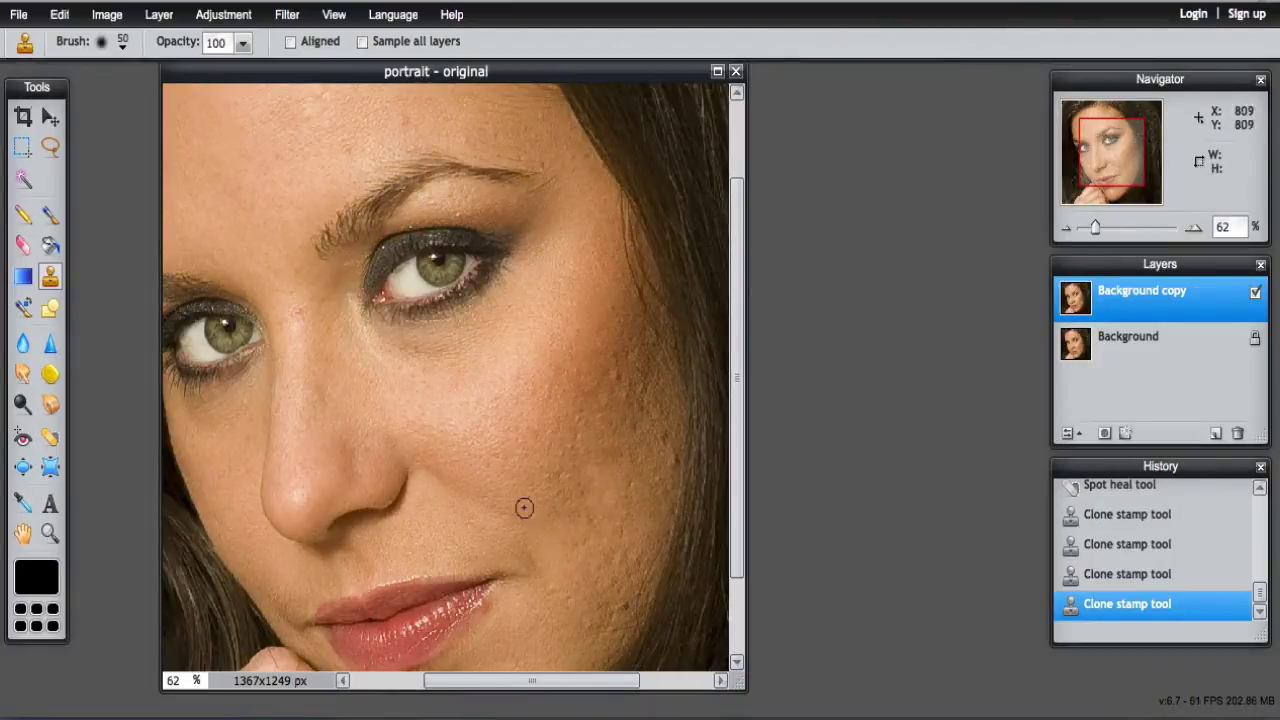
{"action": "left_click", "coordinate": [474, 451], "text": "alt"}
{"action": "left_click_drag", "start_coordinate": [589, 423], "coordinate": [575, 431]}
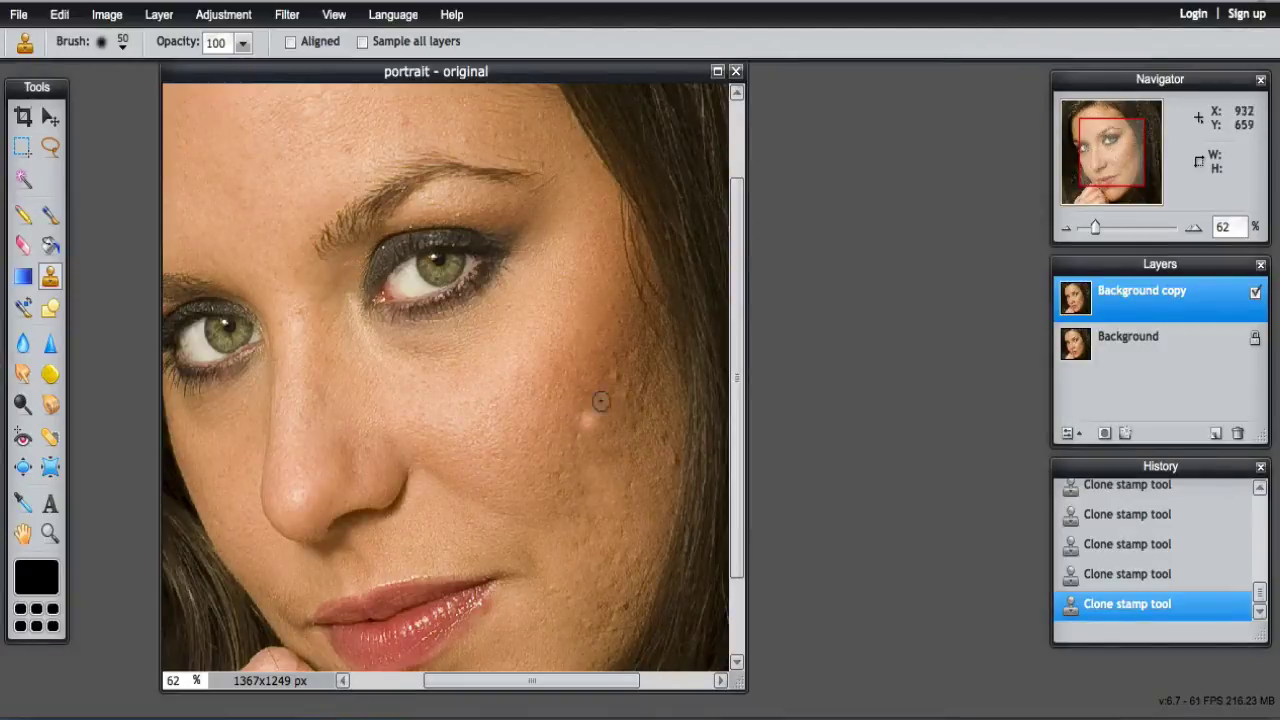
{"action": "left_click_drag", "start_coordinate": [600, 402], "coordinate": [587, 425]}
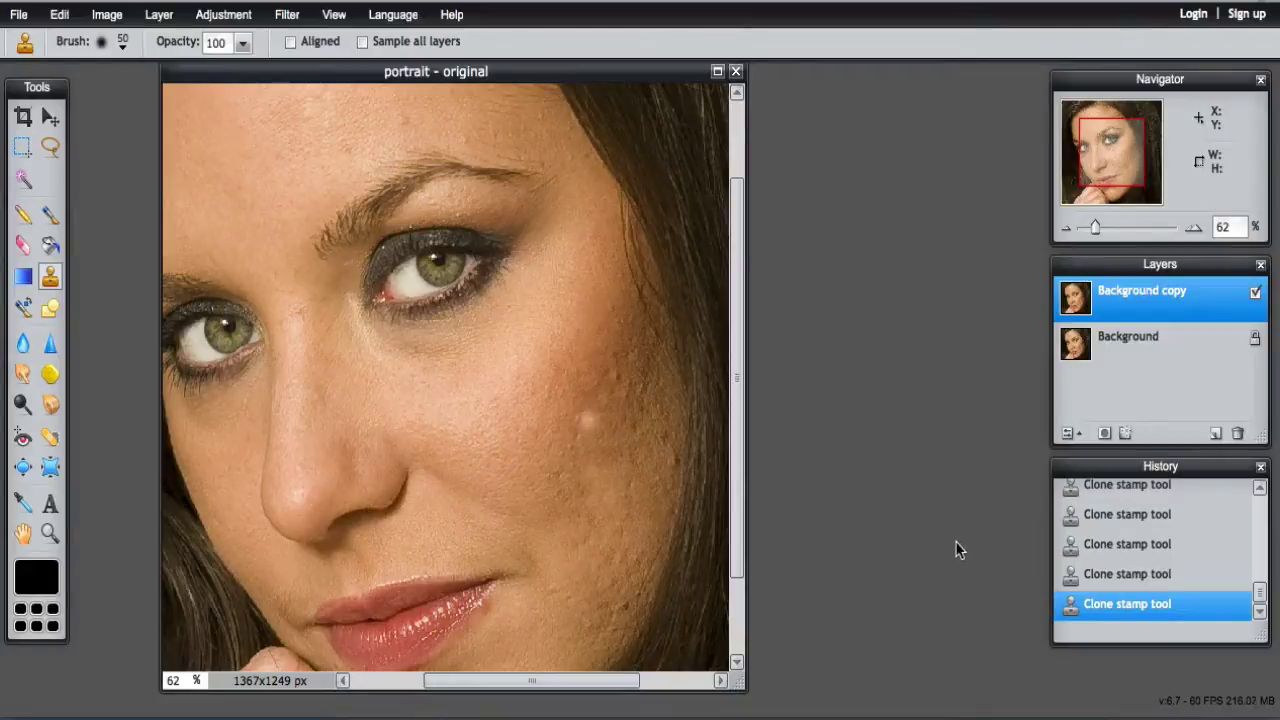
{"action": "left_click", "coordinate": [1130, 578]}
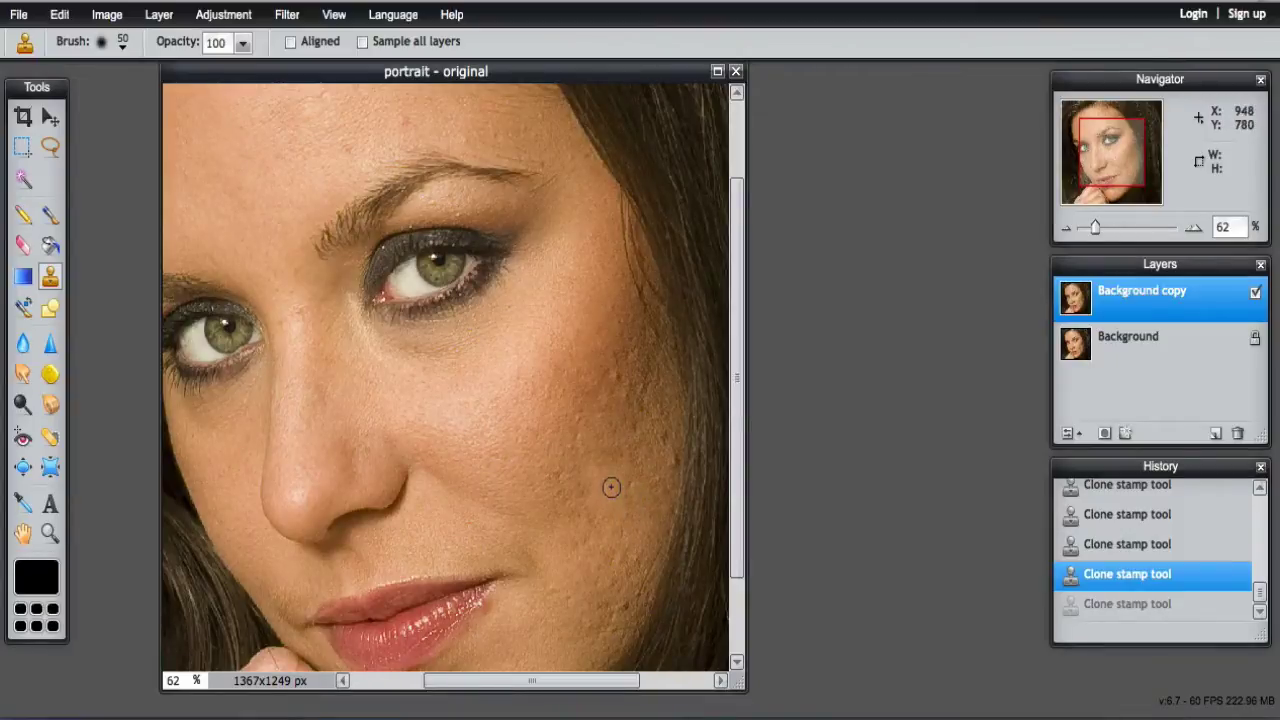
Dab cloned skin over the remaining blemishes across the right cheek.
{"action": "left_click", "coordinate": [610, 452]}
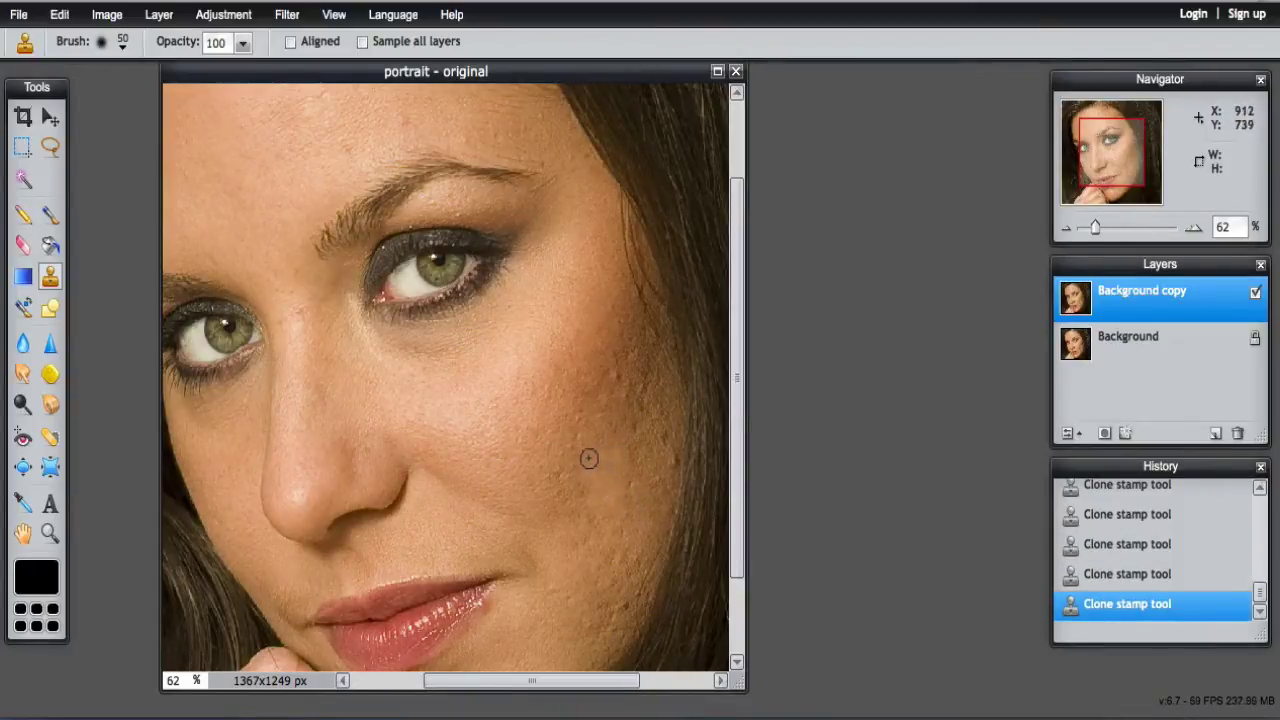
{"action": "left_click", "coordinate": [603, 434]}
{"action": "left_click", "coordinate": [628, 442]}
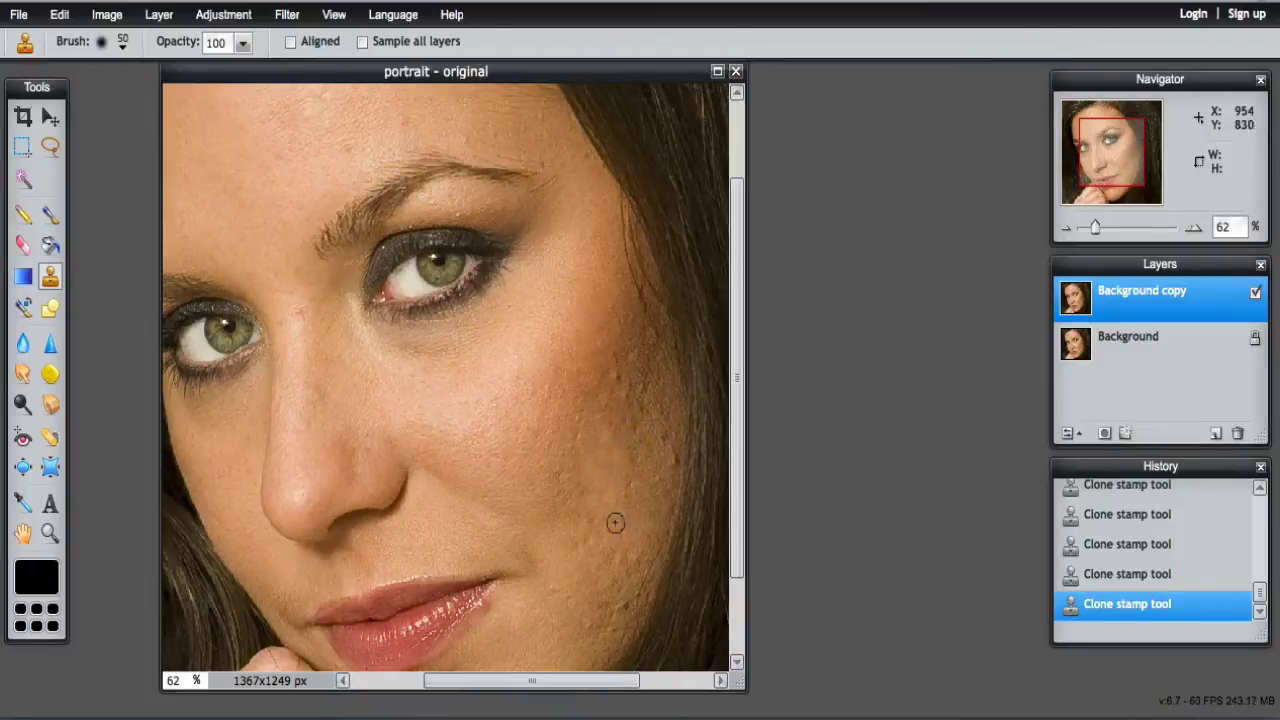
{"action": "left_click", "coordinate": [631, 513]}
{"action": "left_click", "coordinate": [600, 534]}
{"action": "left_click", "coordinate": [617, 526]}
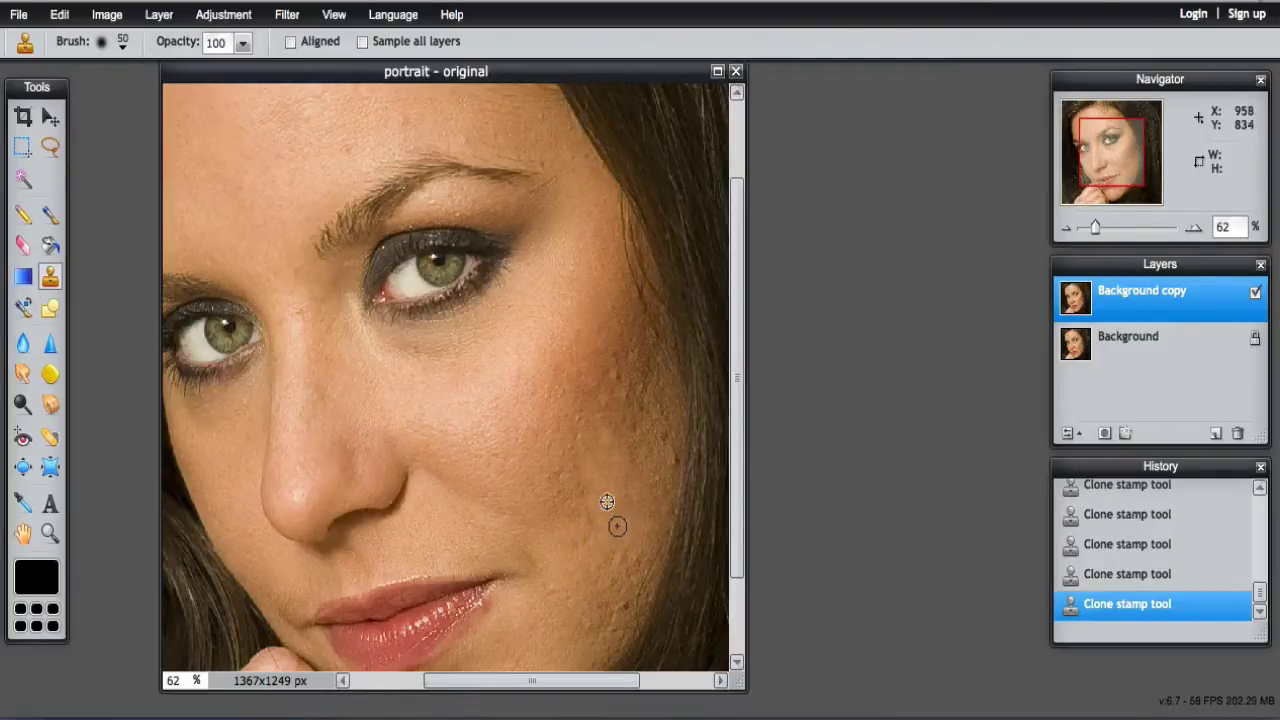
{"action": "left_click", "coordinate": [608, 551]}
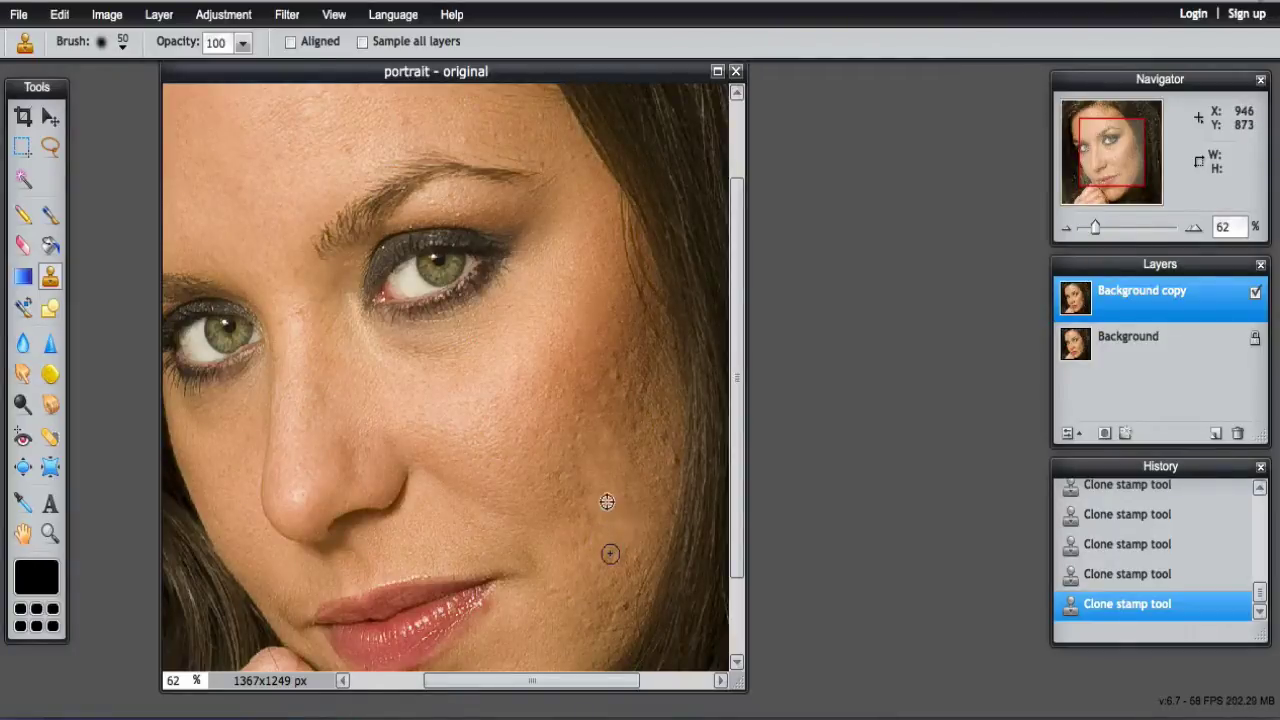
{"action": "left_click", "coordinate": [634, 449]}
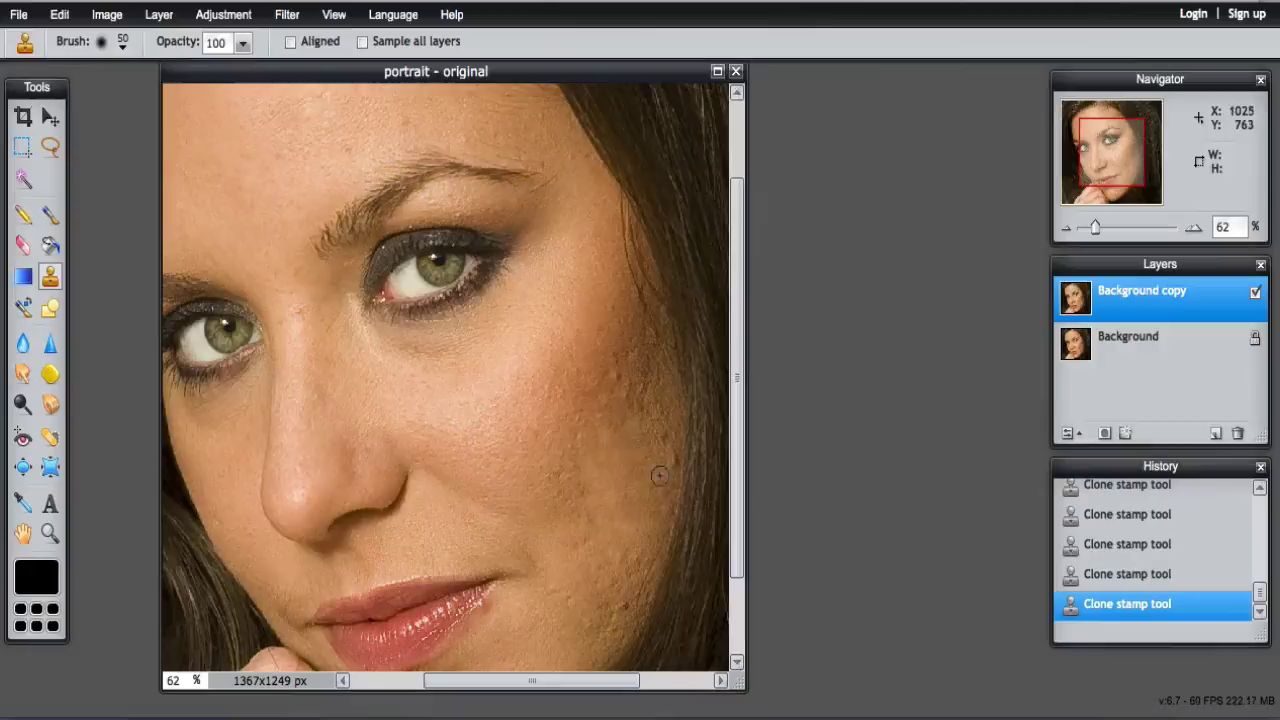
{"action": "left_click", "coordinate": [660, 475]}
{"action": "left_click", "coordinate": [666, 491]}
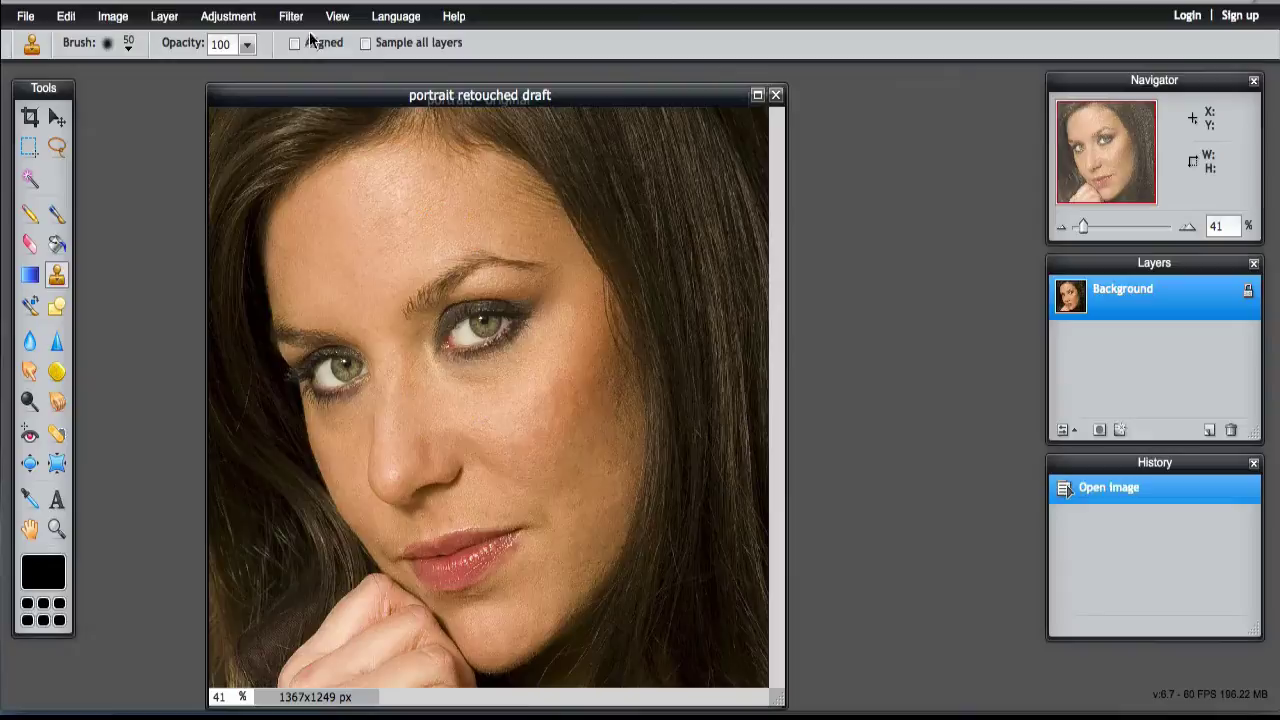
Close portrait – original without saving, keeping the retouched draft in view.
{"action": "left_click_drag", "start_coordinate": [400, 95], "coordinate": [406, 124]}
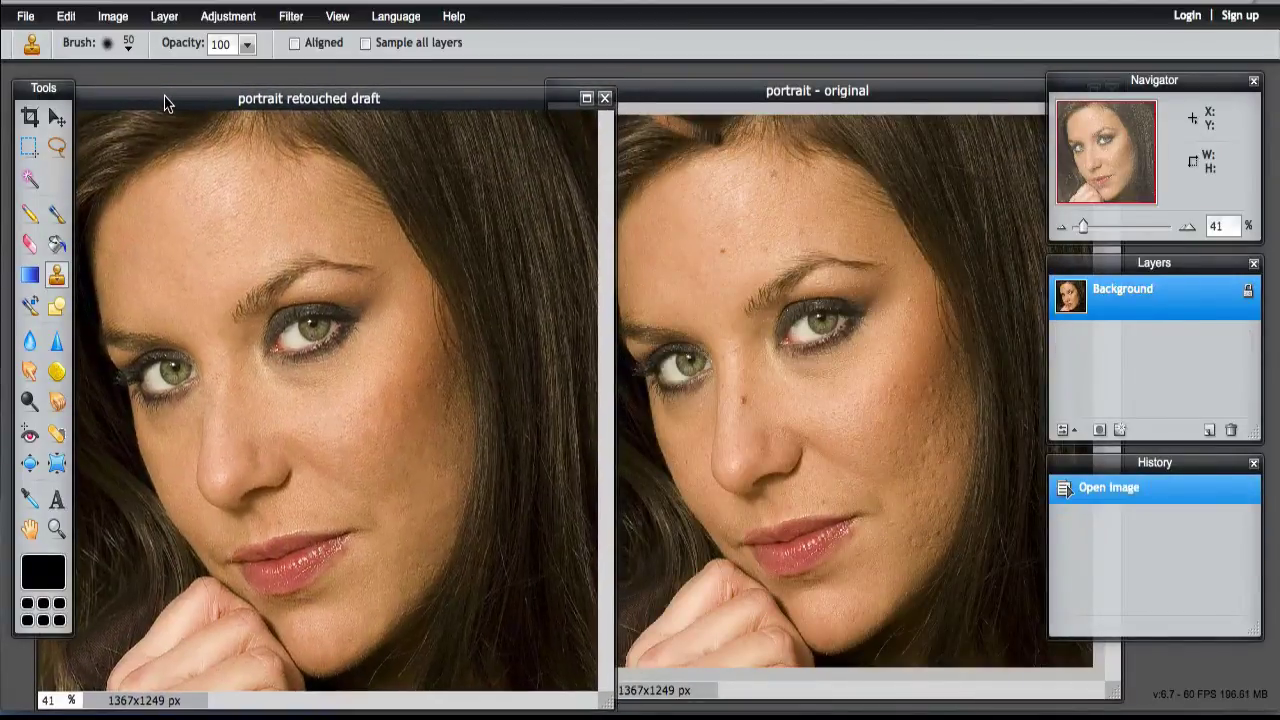
{"action": "left_click", "coordinate": [672, 96]}
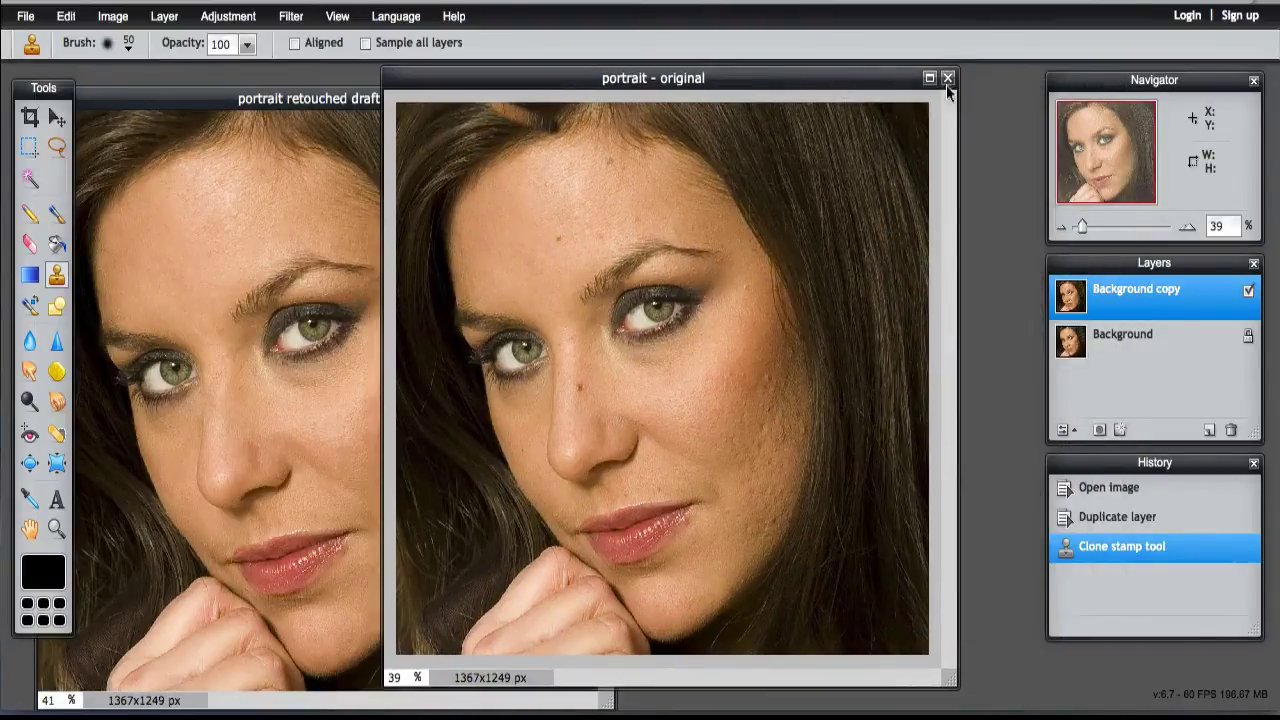
{"action": "left_click", "coordinate": [947, 78]}
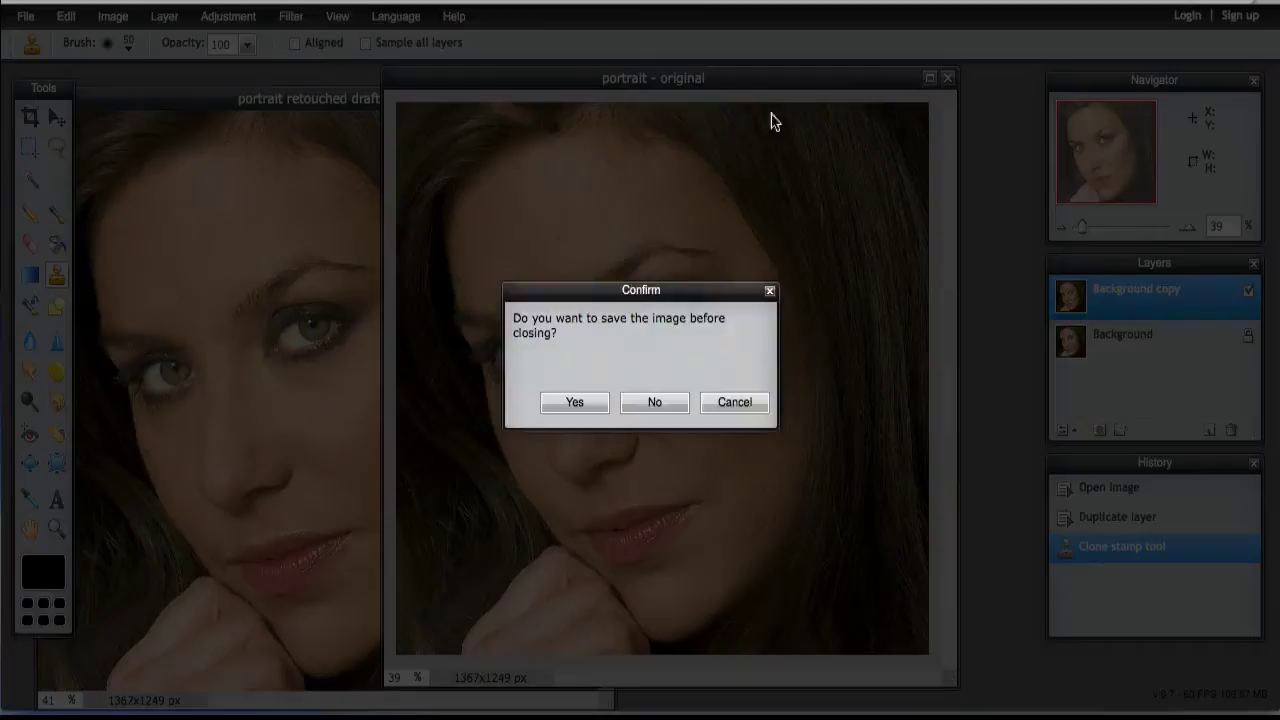
{"action": "left_click", "coordinate": [652, 404]}
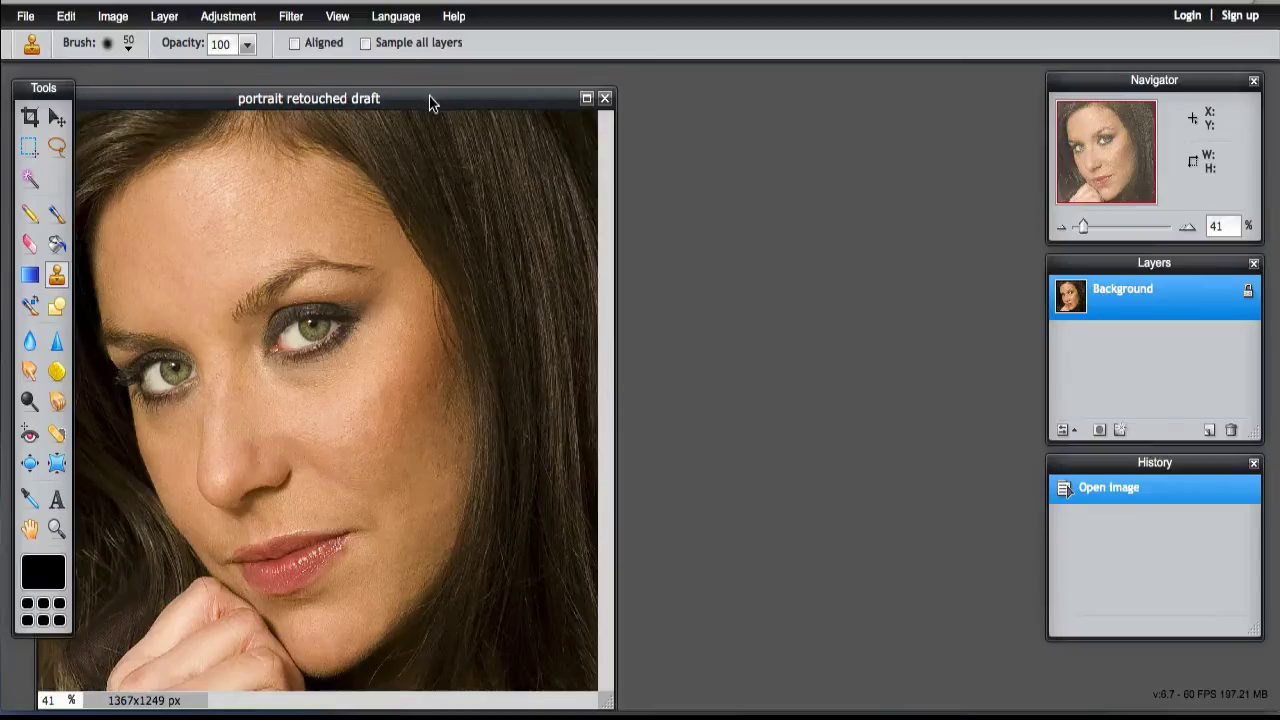
{"action": "left_click_drag", "start_coordinate": [429, 100], "coordinate": [634, 87]}
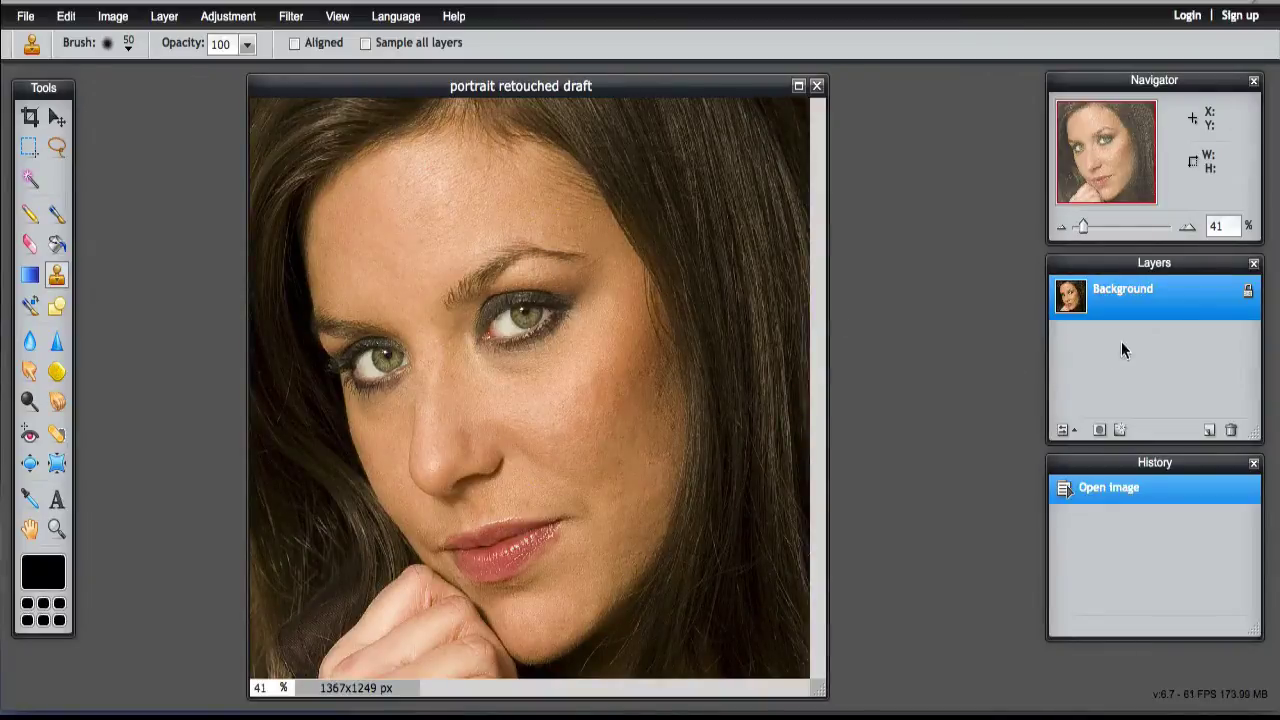
Duplicate the background twice and rename the top copy 'add filter'.
{"action": "key", "text": "ctrl+j"}
{"action": "right_click", "coordinate": [1125, 292]}
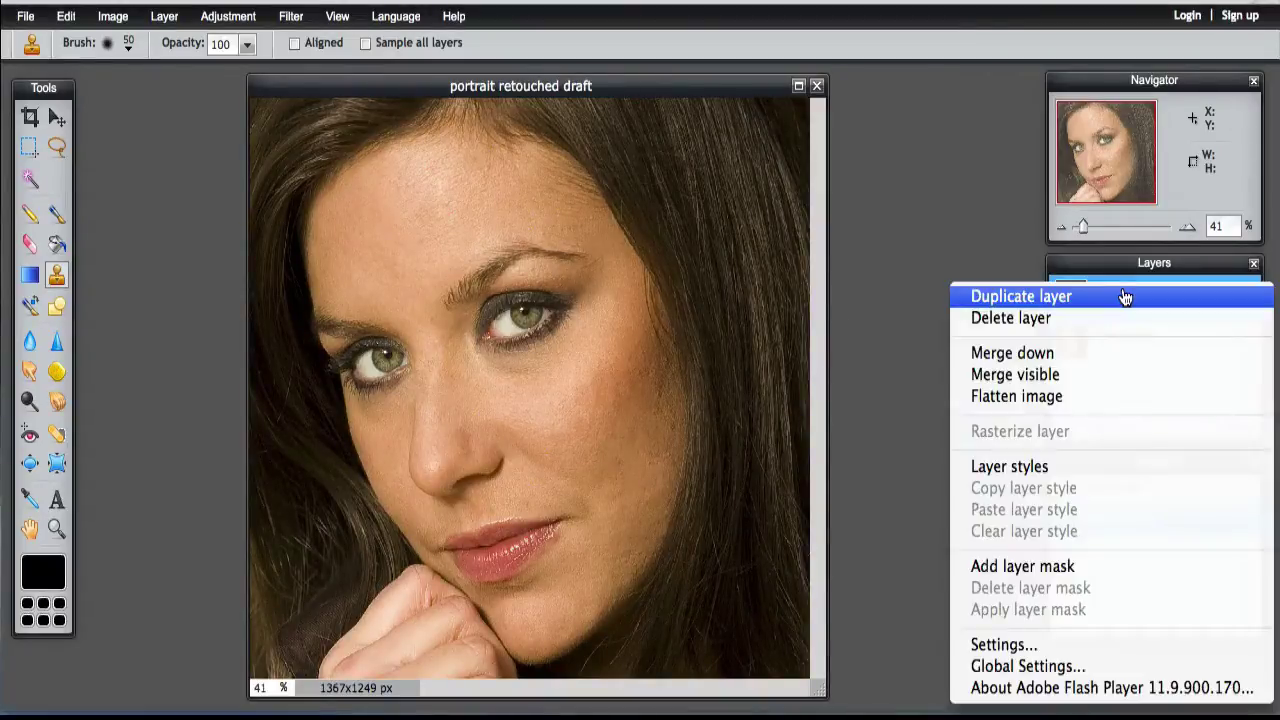
{"action": "left_click", "coordinate": [1100, 306]}
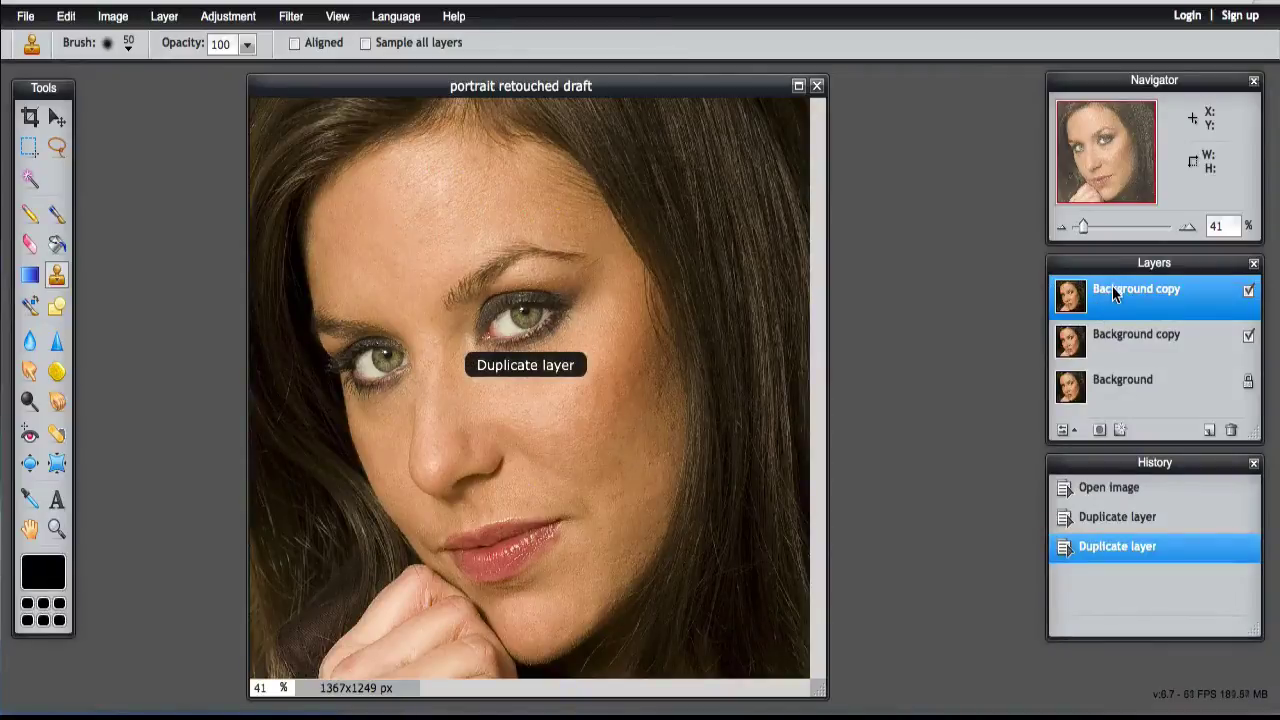
{"action": "double_click", "coordinate": [1115, 290]}
{"action": "type", "text": "add filter"}
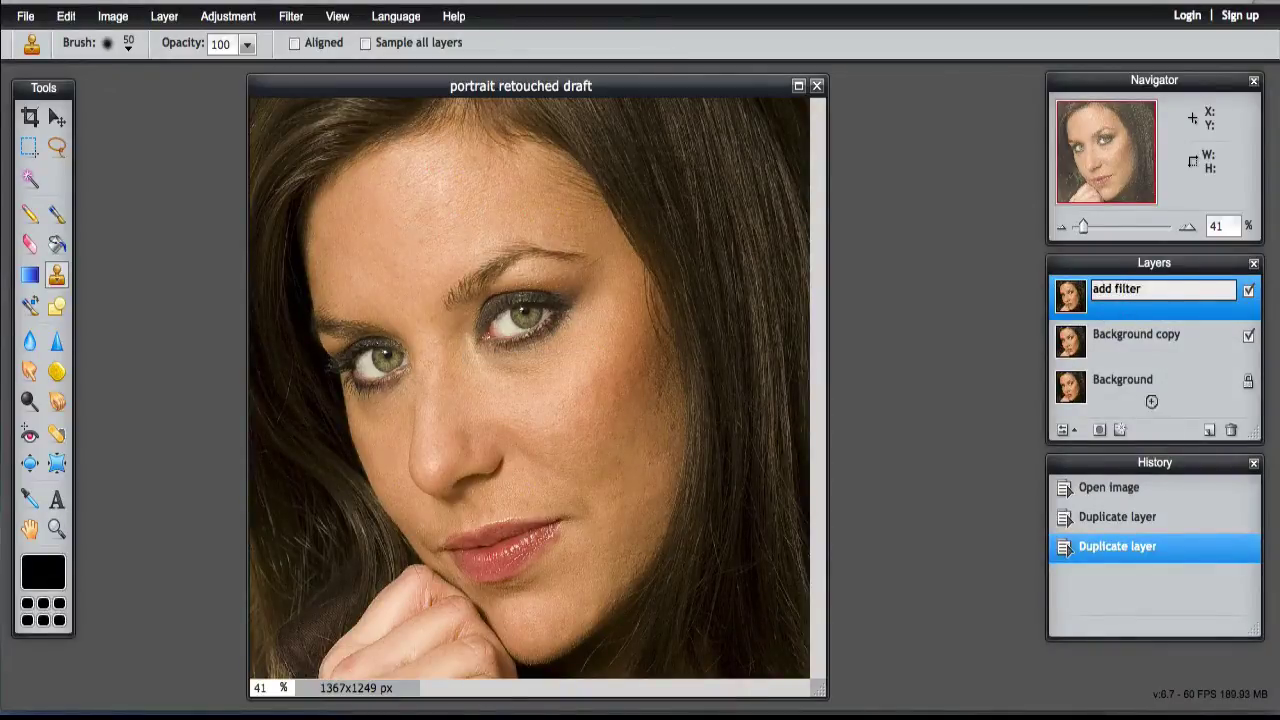
{"action": "key", "text": "Return"}
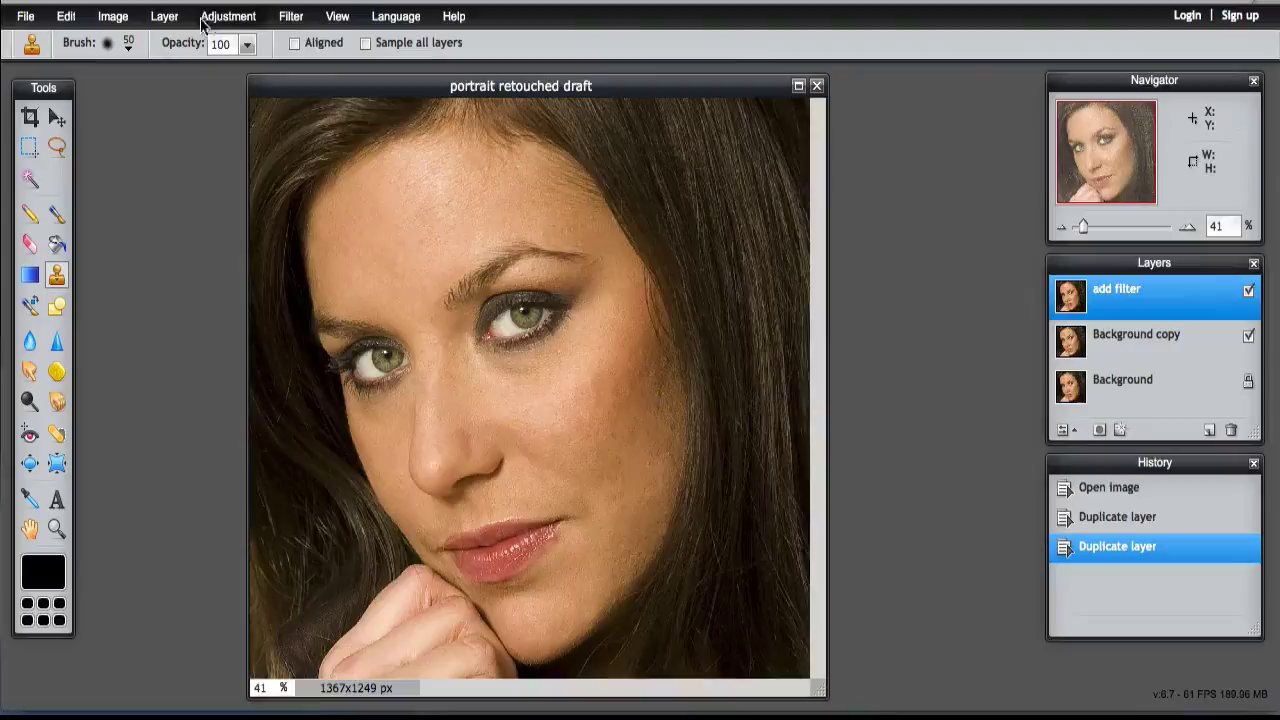
Apply a Gaussian blur with amount 150 to the add filter layer.
{"action": "left_click", "coordinate": [289, 18]}
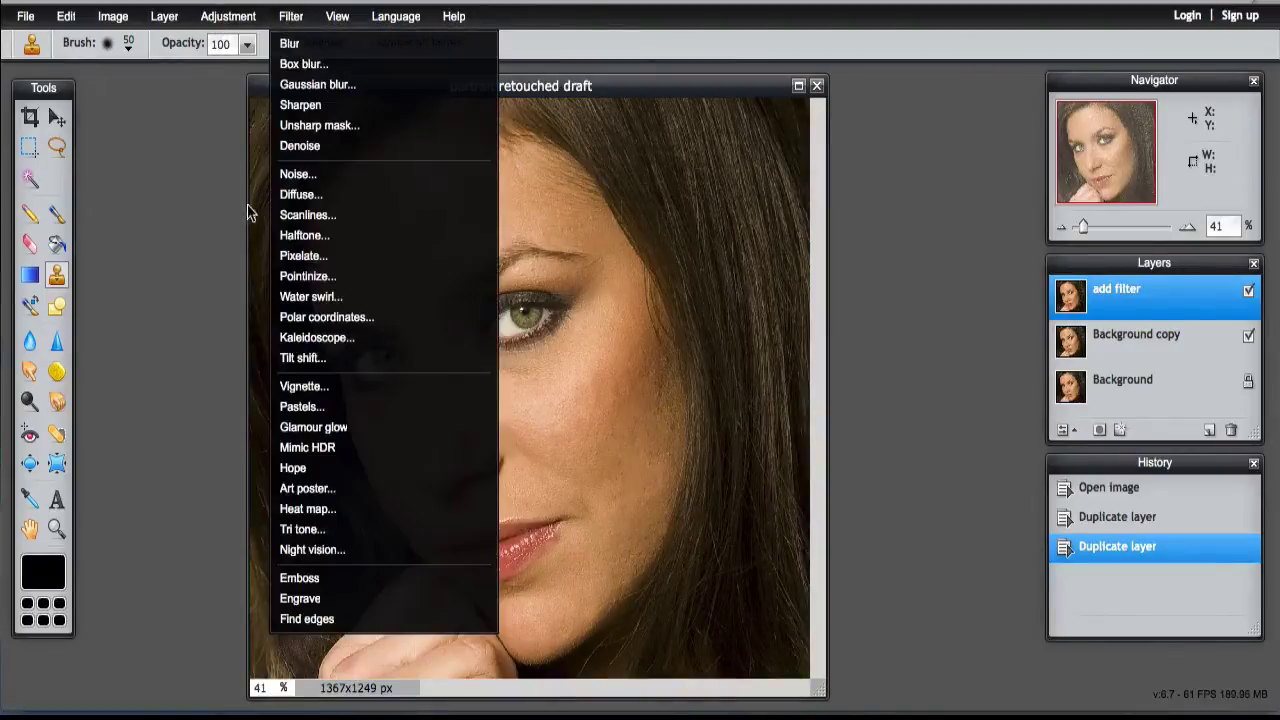
{"action": "left_click", "coordinate": [316, 88]}
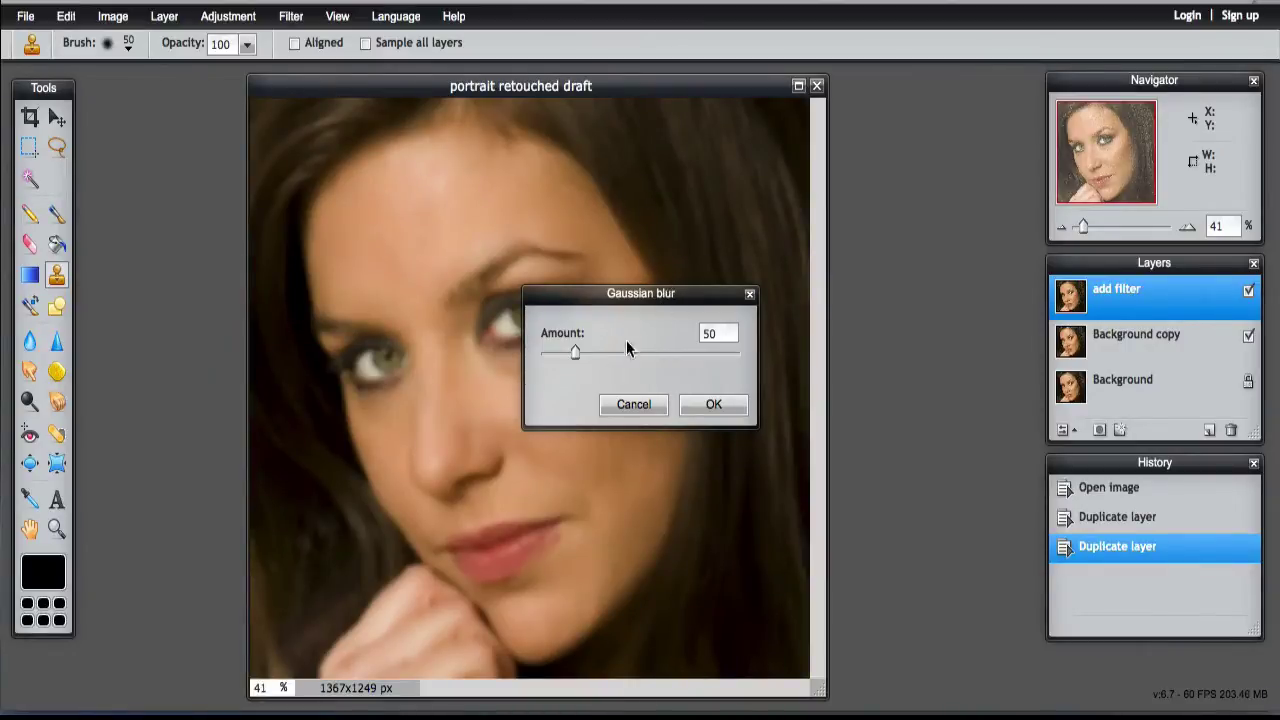
{"action": "left_click_drag", "start_coordinate": [575, 352], "coordinate": [657, 353]}
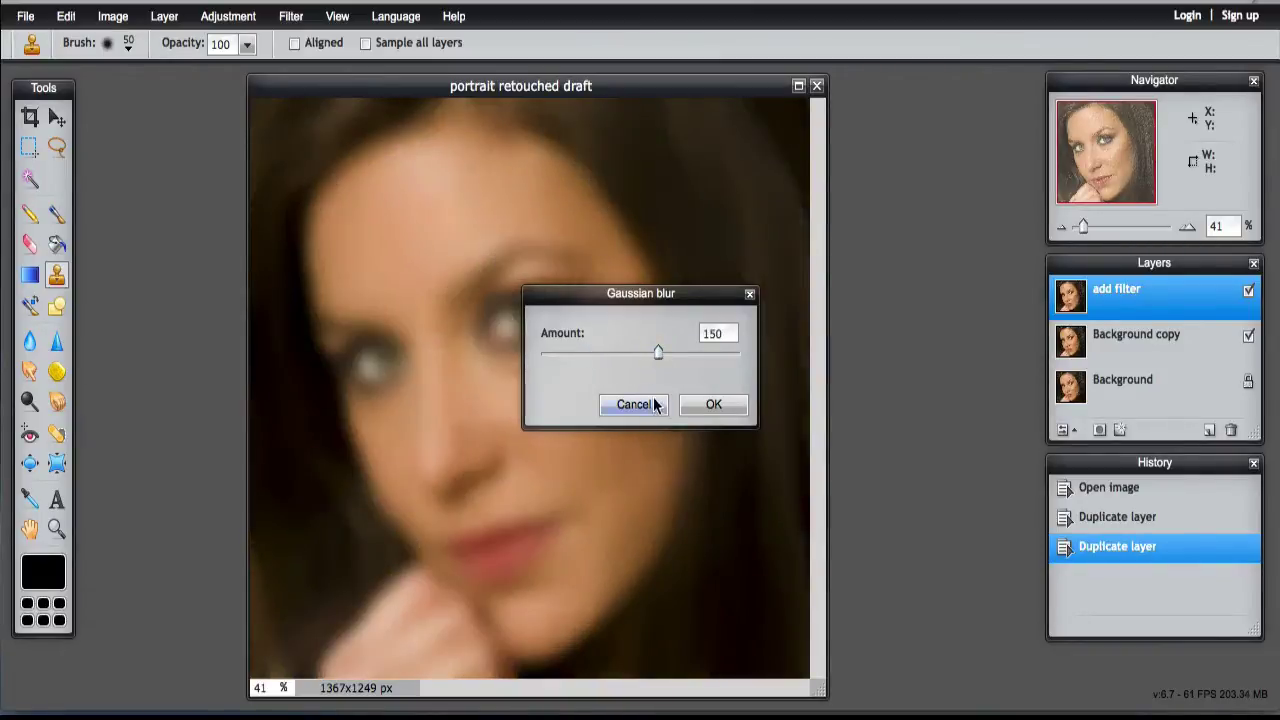
{"action": "left_click", "coordinate": [715, 404]}
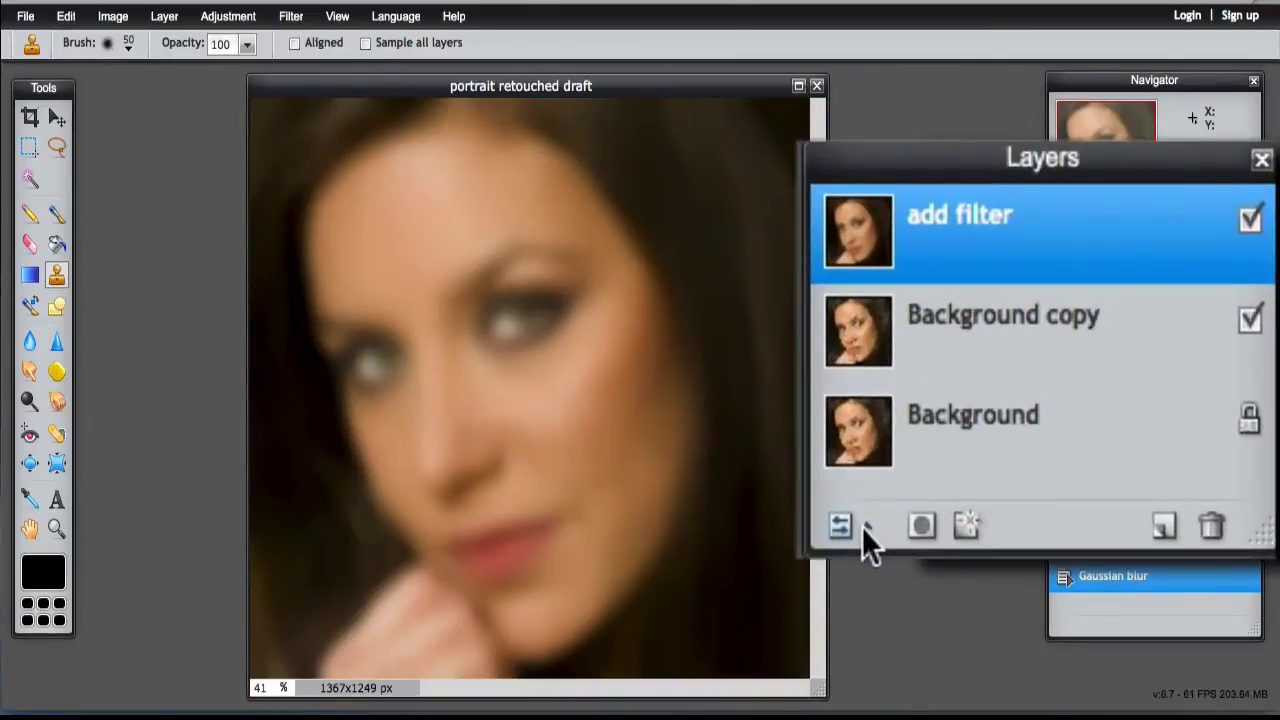
Set the blurred add filter layer's opacity to 51.
{"action": "left_click", "coordinate": [862, 527]}
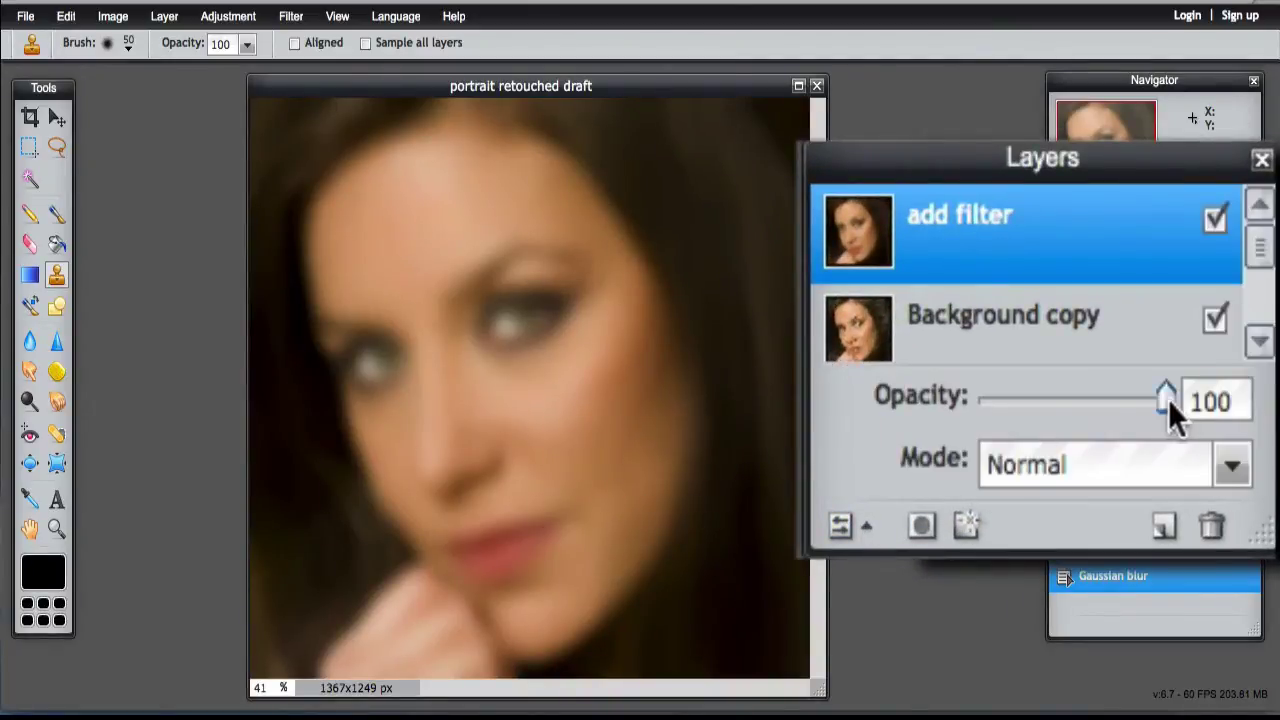
{"action": "left_click_drag", "start_coordinate": [1168, 399], "coordinate": [1100, 408]}
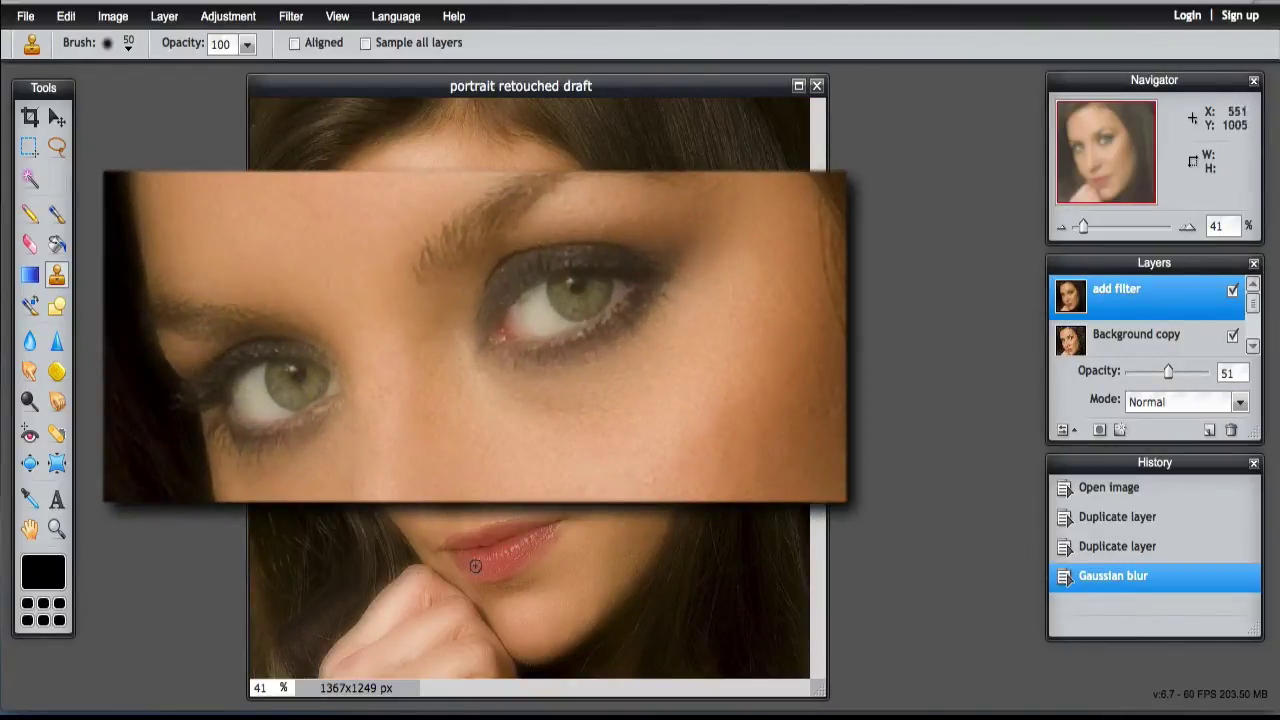
Erase the blur from both eyes and the lips on the add filter layer.
{"action": "left_click", "coordinate": [30, 244]}
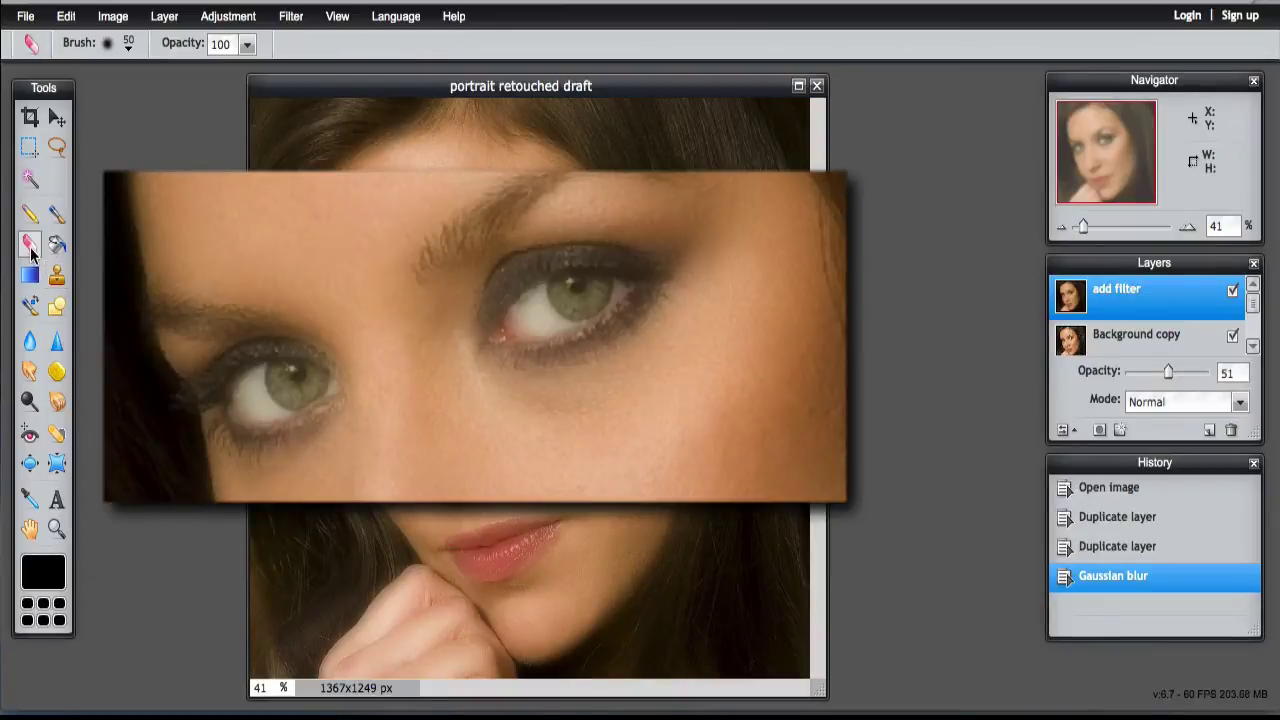
{"action": "mouse_move", "coordinate": [248, 398]}
{"action": "left_mouse_down"}
{"action": "mouse_move", "coordinate": [281, 389]}
{"action": "mouse_move", "coordinate": [256, 394]}
{"action": "mouse_move", "coordinate": [272, 416]}
{"action": "mouse_move", "coordinate": [288, 387]}
{"action": "mouse_move", "coordinate": [264, 377]}
{"action": "mouse_move", "coordinate": [312, 393]}
{"action": "mouse_move", "coordinate": [292, 370]}
{"action": "mouse_move", "coordinate": [331, 389]}
{"action": "mouse_move", "coordinate": [246, 409]}
{"action": "mouse_move", "coordinate": [234, 395]}
{"action": "mouse_move", "coordinate": [268, 422]}
{"action": "mouse_move", "coordinate": [303, 400]}
{"action": "left_mouse_up"}
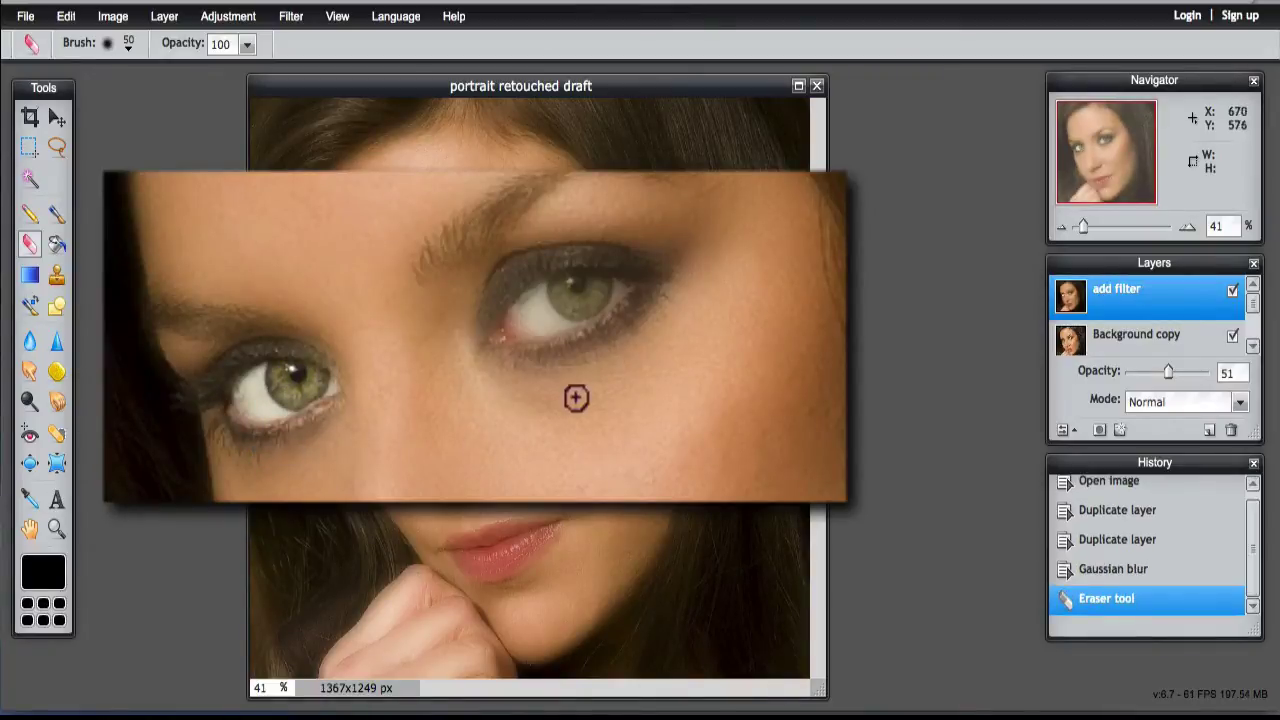
{"action": "mouse_move", "coordinate": [522, 340]}
{"action": "left_mouse_down"}
{"action": "mouse_move", "coordinate": [583, 298]}
{"action": "mouse_move", "coordinate": [551, 291]}
{"action": "mouse_move", "coordinate": [517, 314]}
{"action": "mouse_move", "coordinate": [614, 298]}
{"action": "mouse_move", "coordinate": [523, 324]}
{"action": "mouse_move", "coordinate": [544, 330]}
{"action": "mouse_move", "coordinate": [561, 326]}
{"action": "mouse_move", "coordinate": [523, 326]}
{"action": "mouse_move", "coordinate": [517, 310]}
{"action": "mouse_move", "coordinate": [590, 297]}
{"action": "left_mouse_up"}
{"action": "mouse_move", "coordinate": [520, 316]}
{"action": "left_mouse_down"}
{"action": "mouse_move", "coordinate": [500, 325]}
{"action": "mouse_move", "coordinate": [520, 328]}
{"action": "mouse_move", "coordinate": [502, 372]}
{"action": "left_mouse_up"}
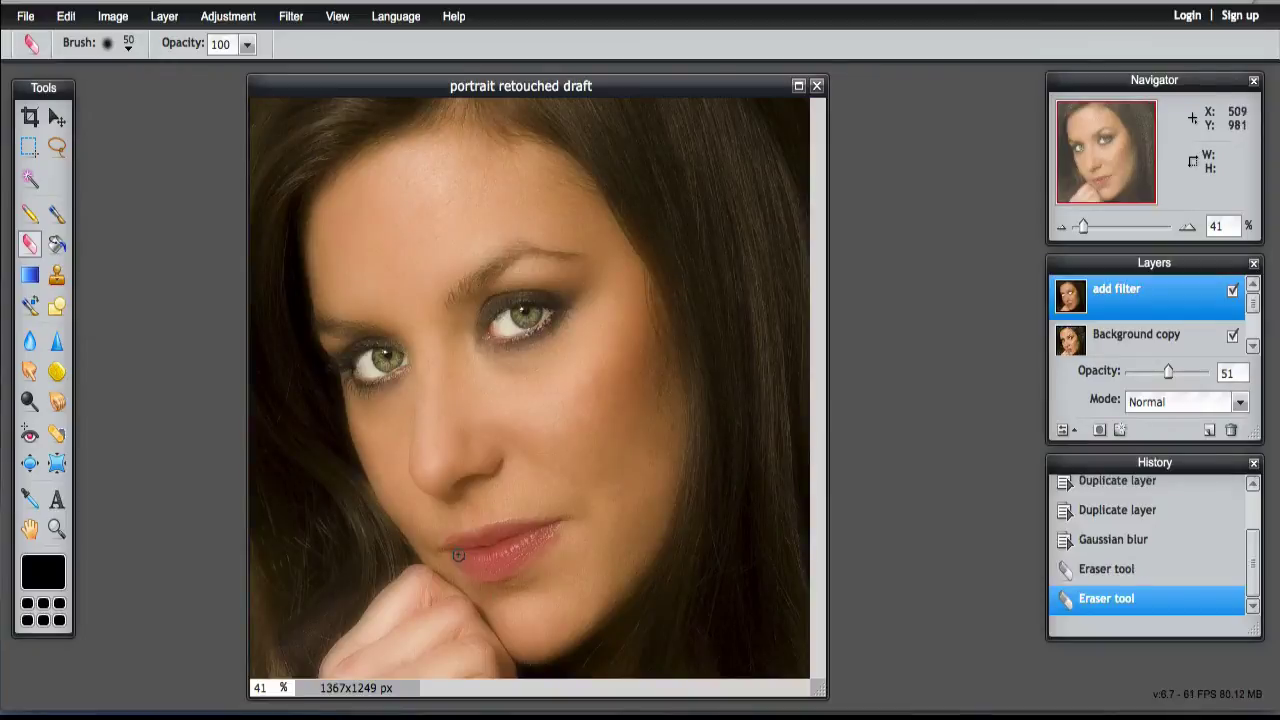
{"action": "mouse_move", "coordinate": [484, 557]}
{"action": "left_mouse_down"}
{"action": "mouse_move", "coordinate": [452, 546]}
{"action": "mouse_move", "coordinate": [534, 530]}
{"action": "mouse_move", "coordinate": [500, 556]}
{"action": "mouse_move", "coordinate": [461, 549]}
{"action": "mouse_move", "coordinate": [468, 562]}
{"action": "mouse_move", "coordinate": [505, 560]}
{"action": "mouse_move", "coordinate": [500, 572]}
{"action": "left_mouse_up"}
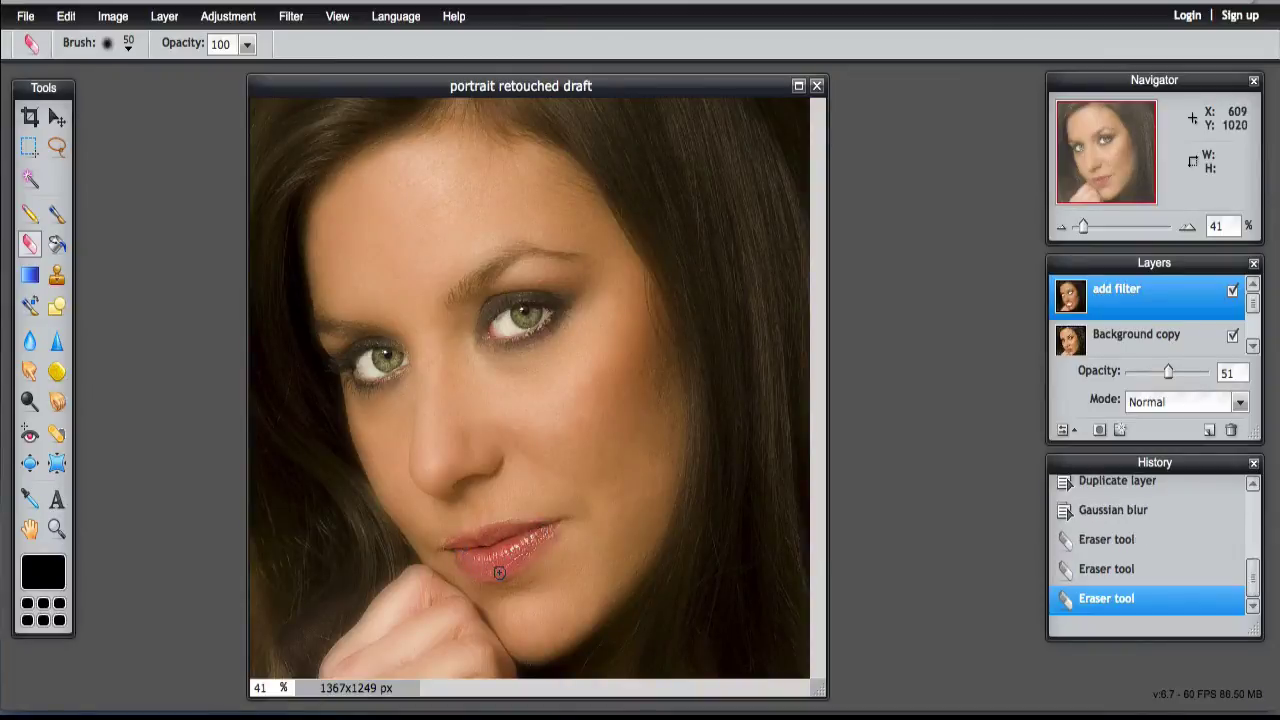
{"action": "left_click", "coordinate": [28, 17]}
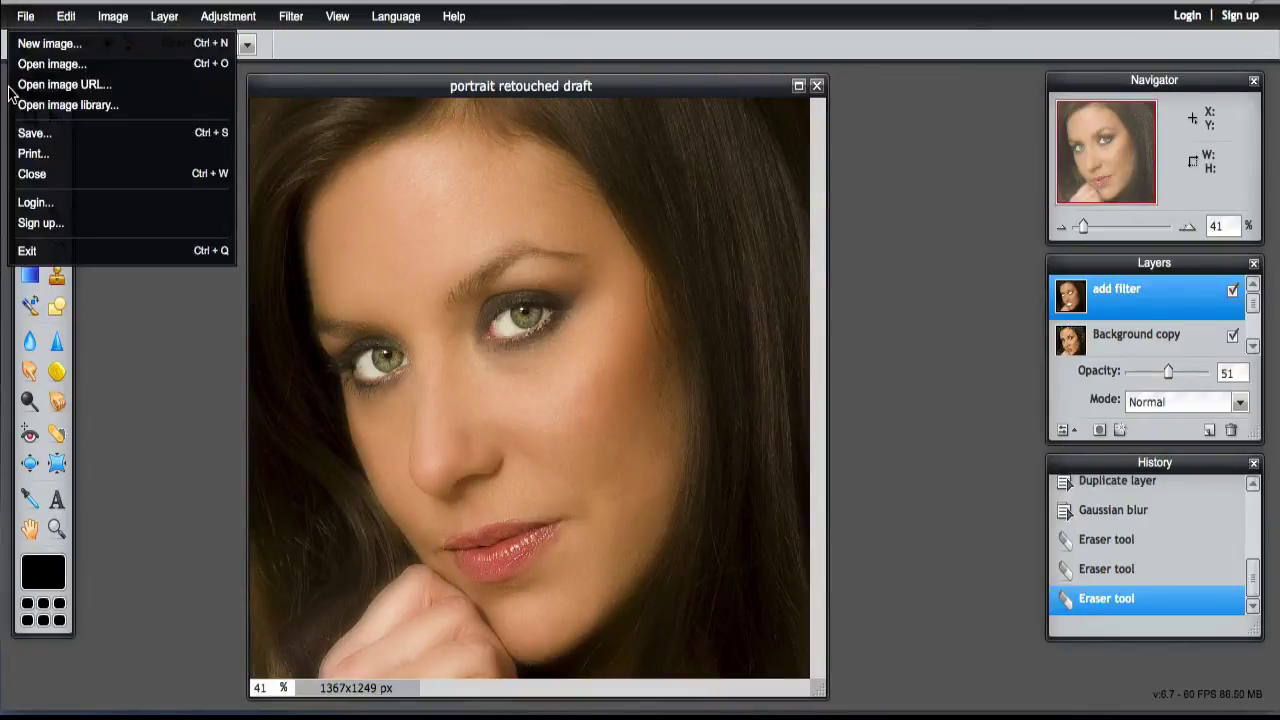
{"action": "left_click", "coordinate": [32, 133]}
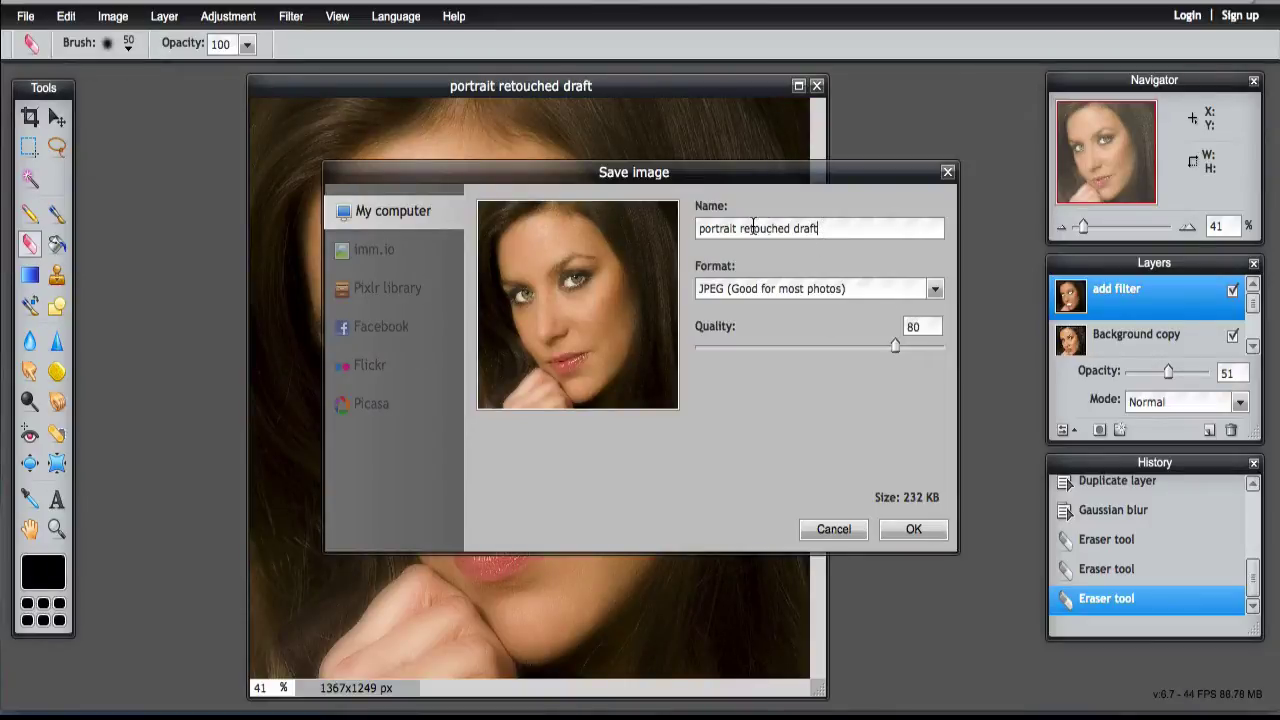
{"action": "left_click_drag", "start_coordinate": [793, 228], "coordinate": [830, 228]}
{"action": "type", "text": "after filter"}
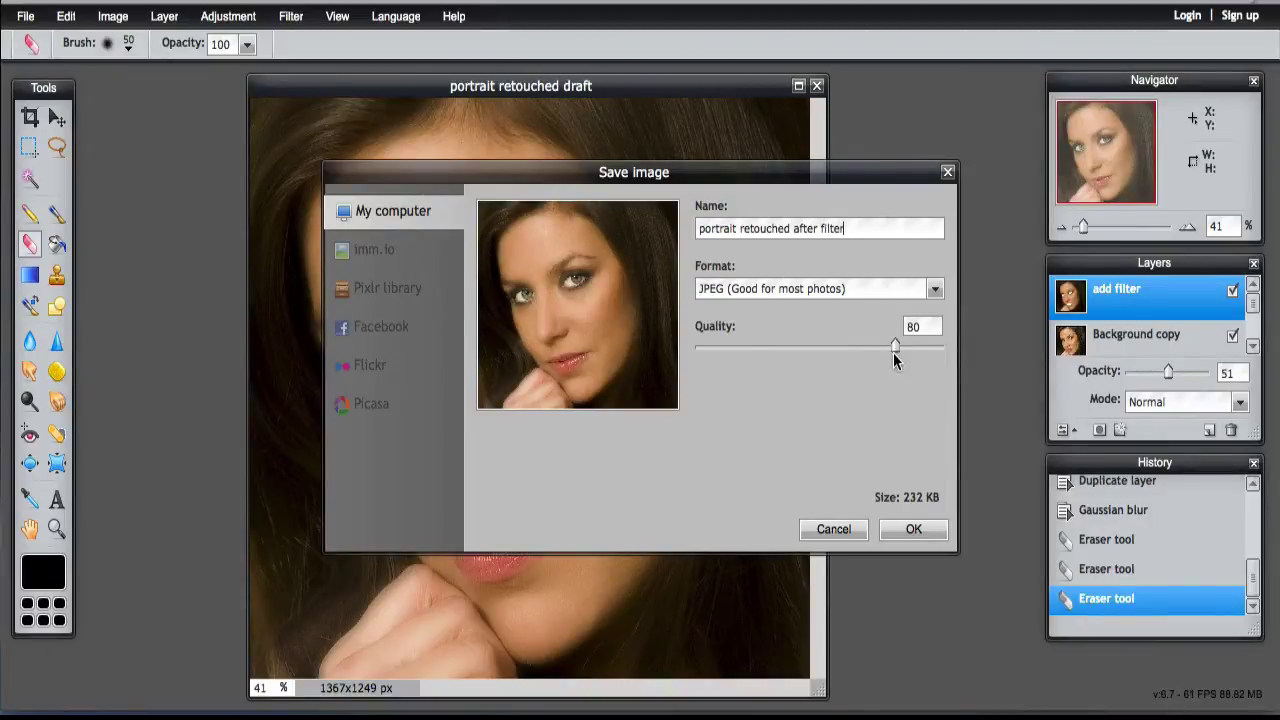
{"action": "left_click_drag", "start_coordinate": [895, 346], "coordinate": [946, 346]}
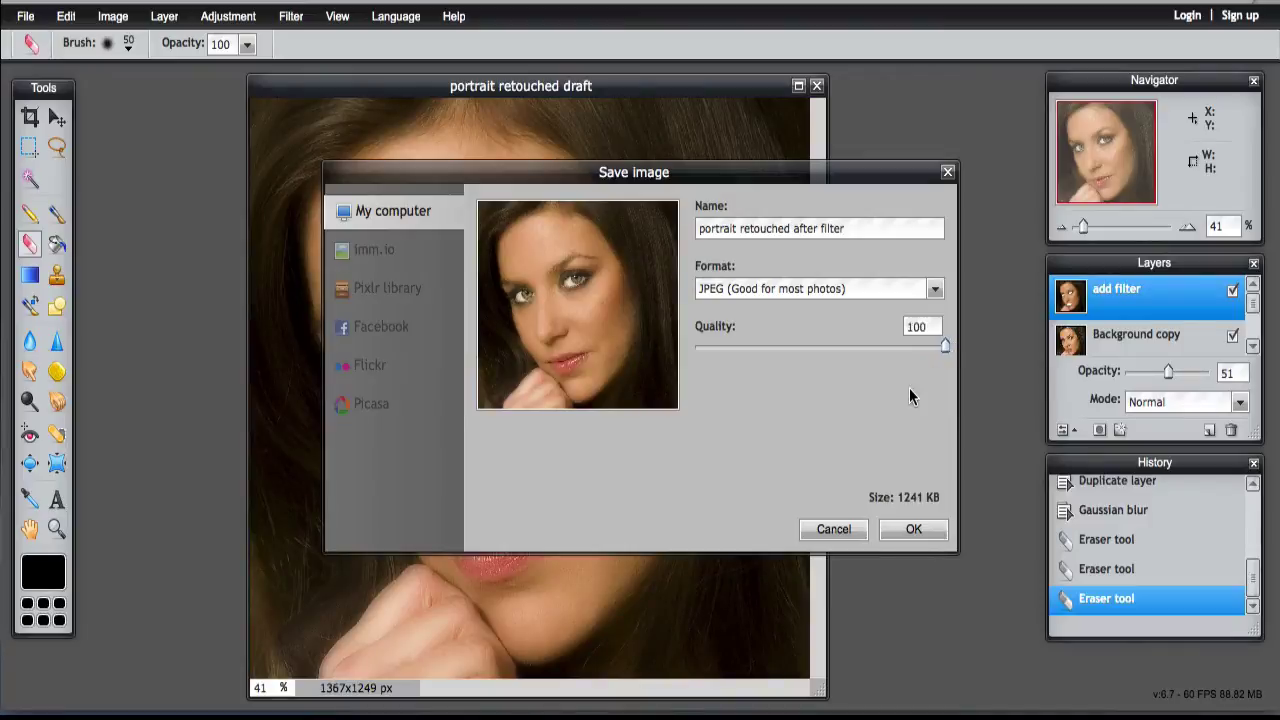
{"action": "left_click", "coordinate": [829, 529]}
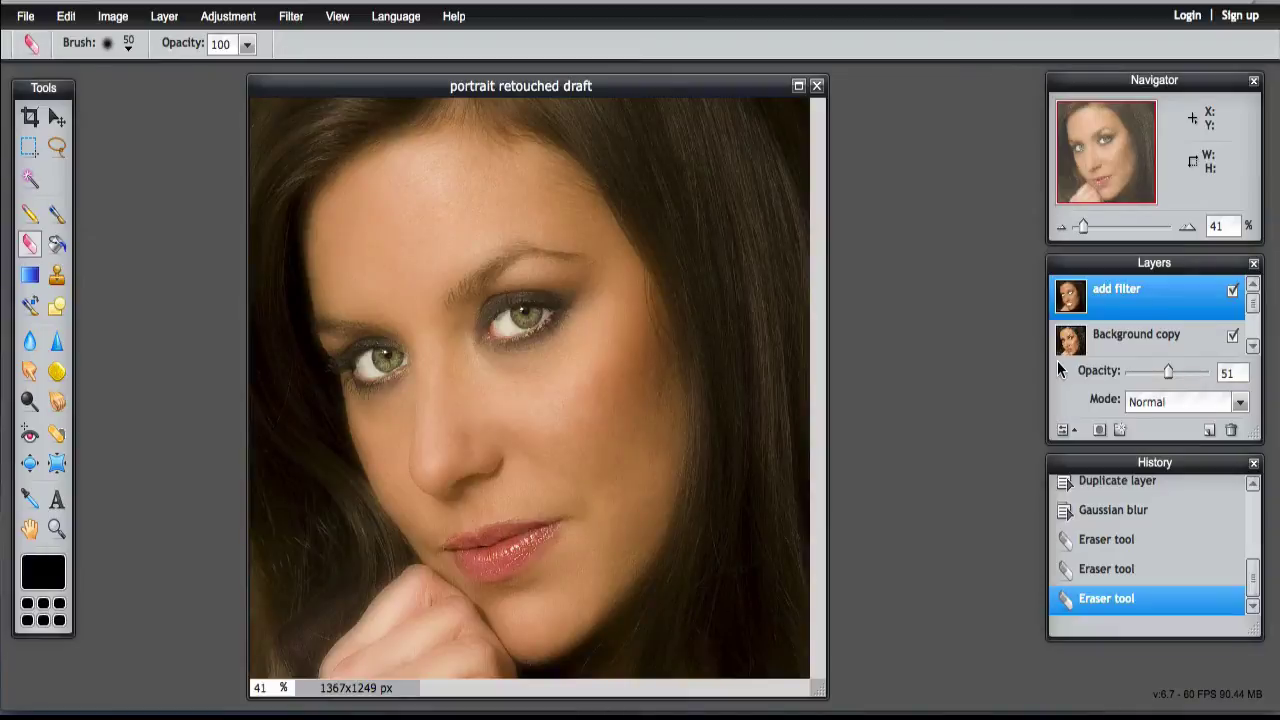
Dock the Layers panel beside the canvas, taller so Background, copy and add filter all show.
{"action": "left_click_drag", "start_coordinate": [1080, 268], "coordinate": [862, 90]}
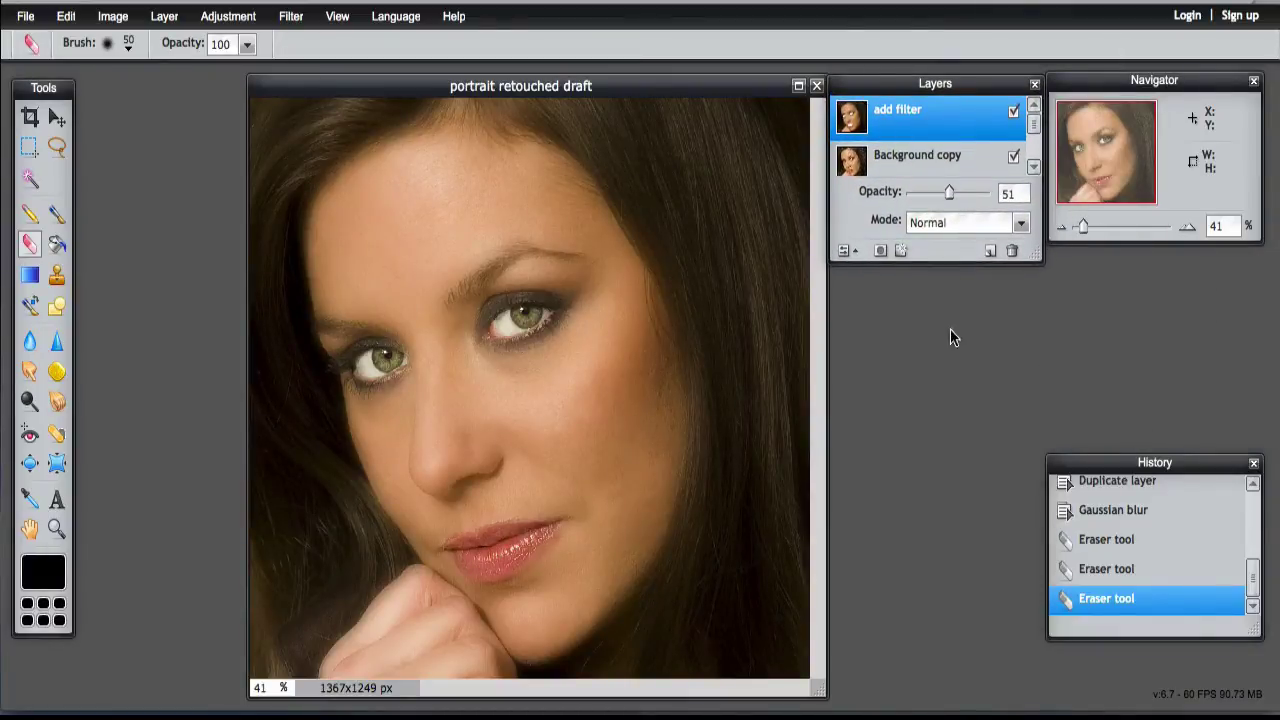
{"action": "left_click_drag", "start_coordinate": [1036, 256], "coordinate": [1036, 326]}
{"action": "left_click_drag", "start_coordinate": [1115, 88], "coordinate": [1130, 88]}
{"action": "left_click_drag", "start_coordinate": [987, 85], "coordinate": [995, 82]}
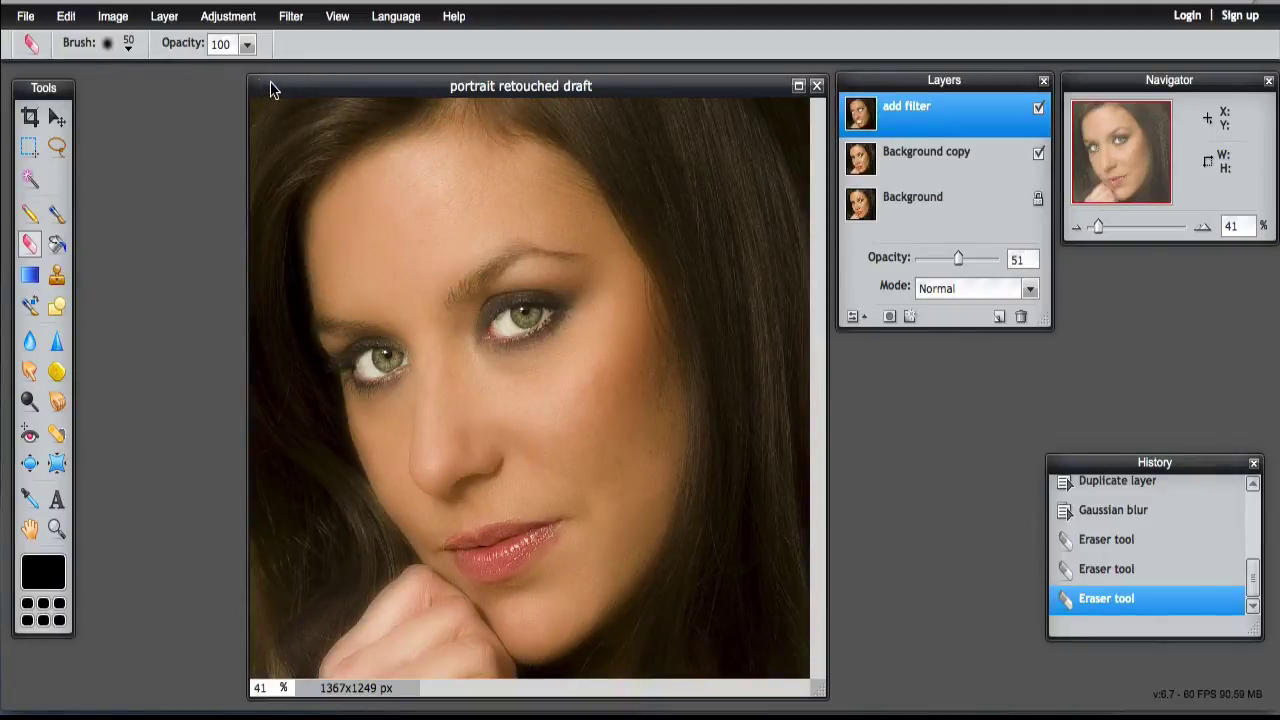
Flatten the softened-skin and sharp-feature layers into one Background layer.
{"action": "left_click", "coordinate": [162, 18]}
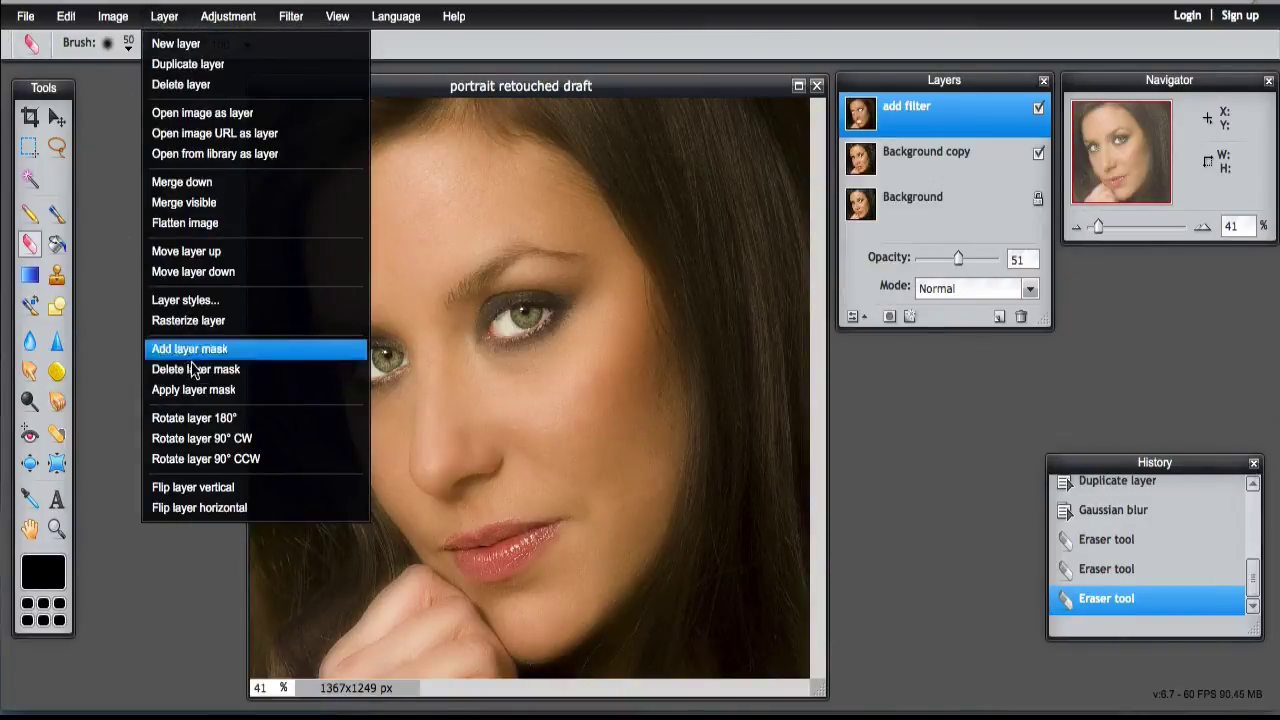
{"action": "left_click", "coordinate": [200, 222]}
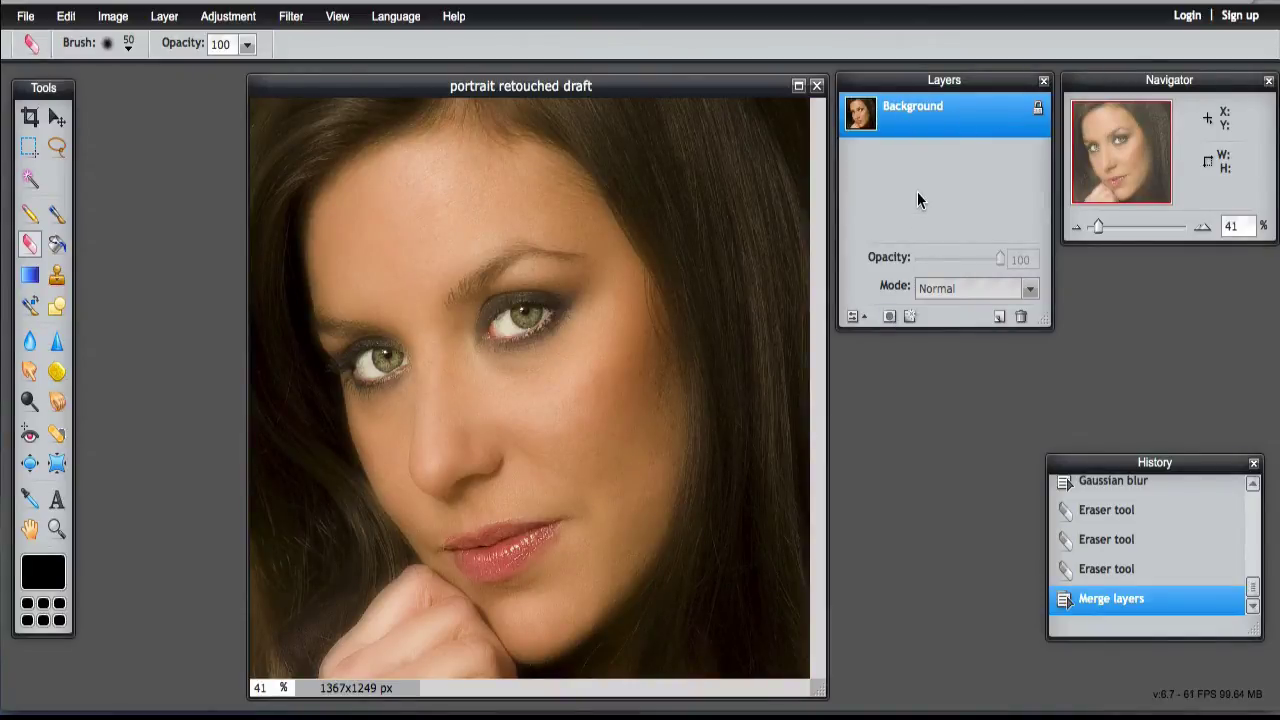
Duplicate the Background layer and rename the copy 'contrast'.
{"action": "right_click", "coordinate": [907, 108]}
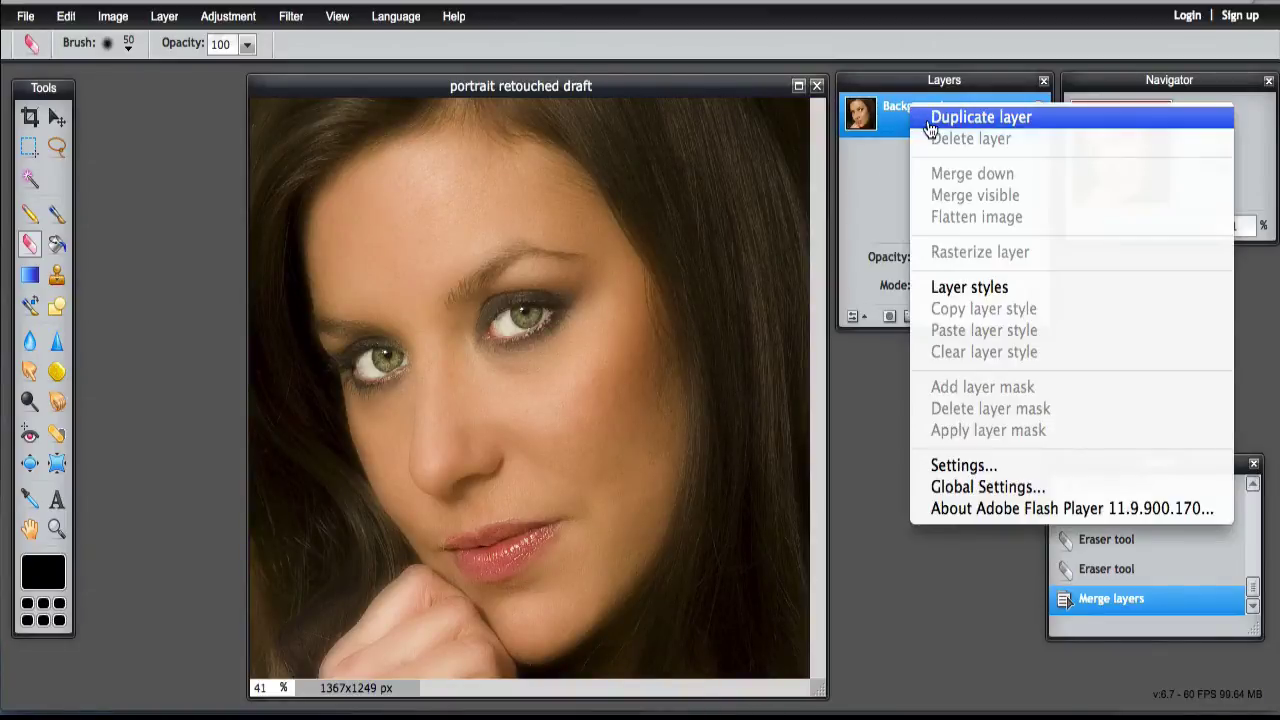
{"action": "left_click", "coordinate": [921, 118]}
{"action": "double_click", "coordinate": [922, 109]}
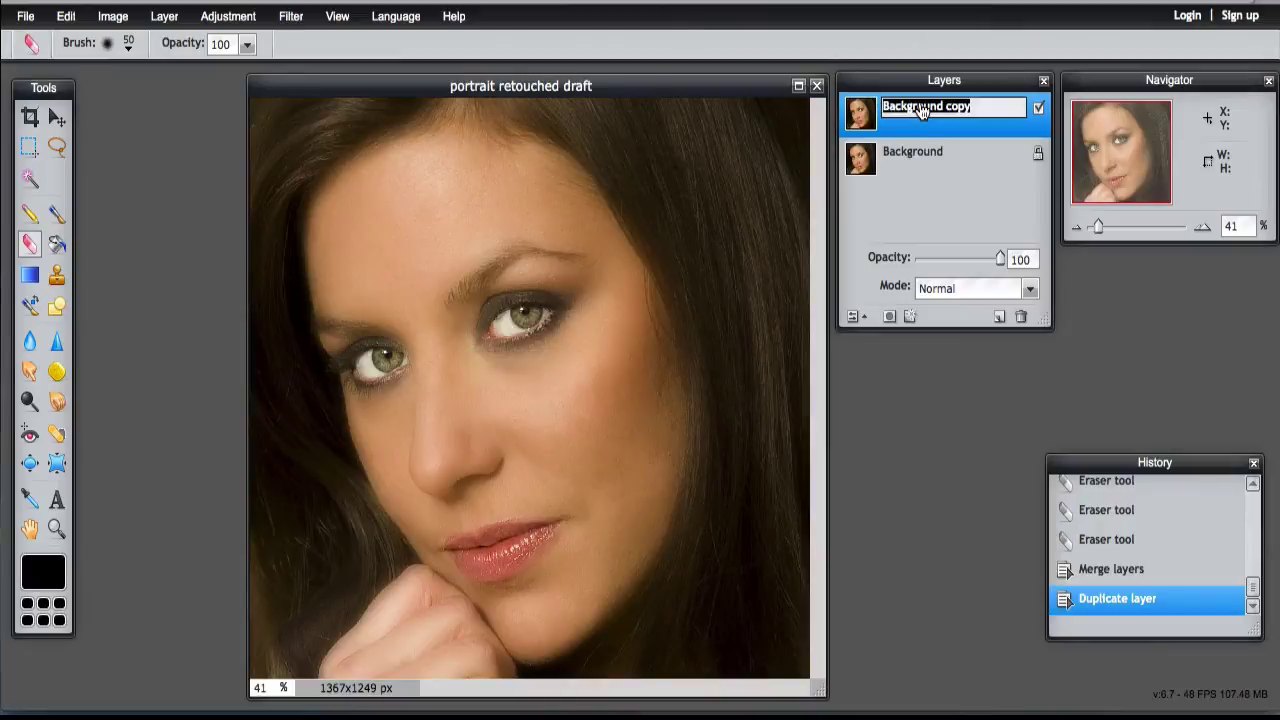
{"action": "type", "text": "contrast"}
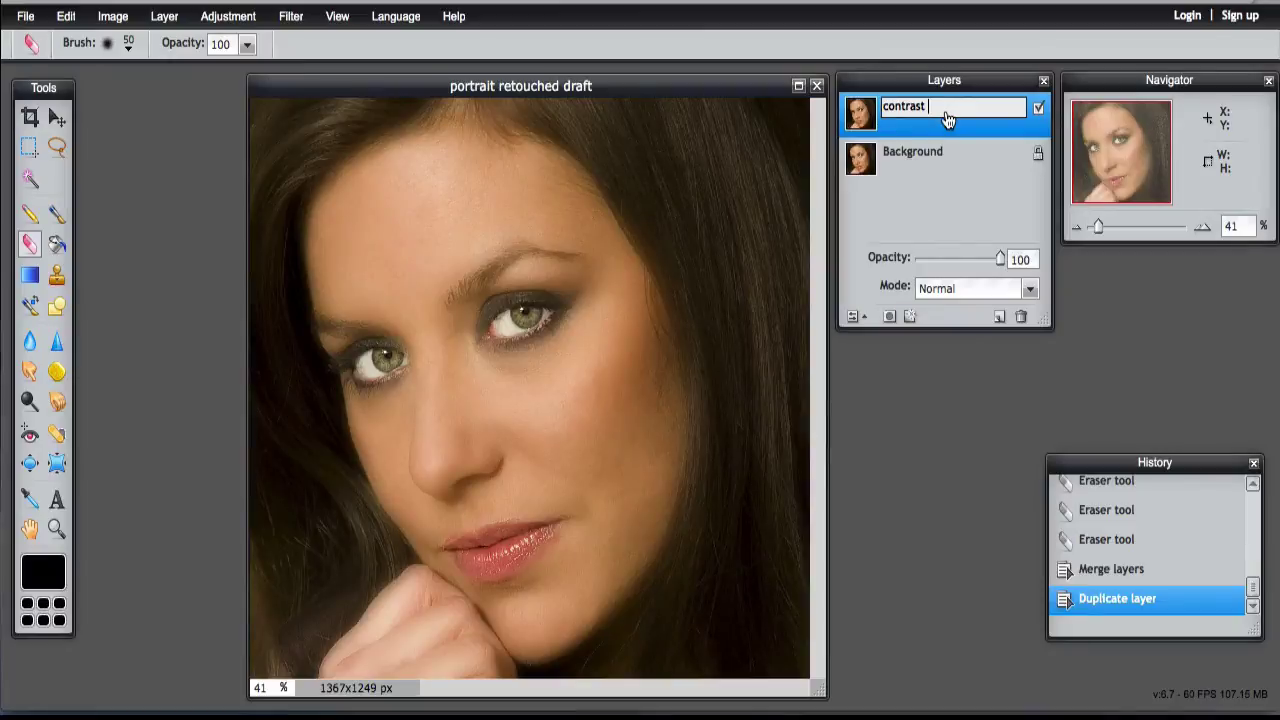
{"action": "key", "text": "Return"}
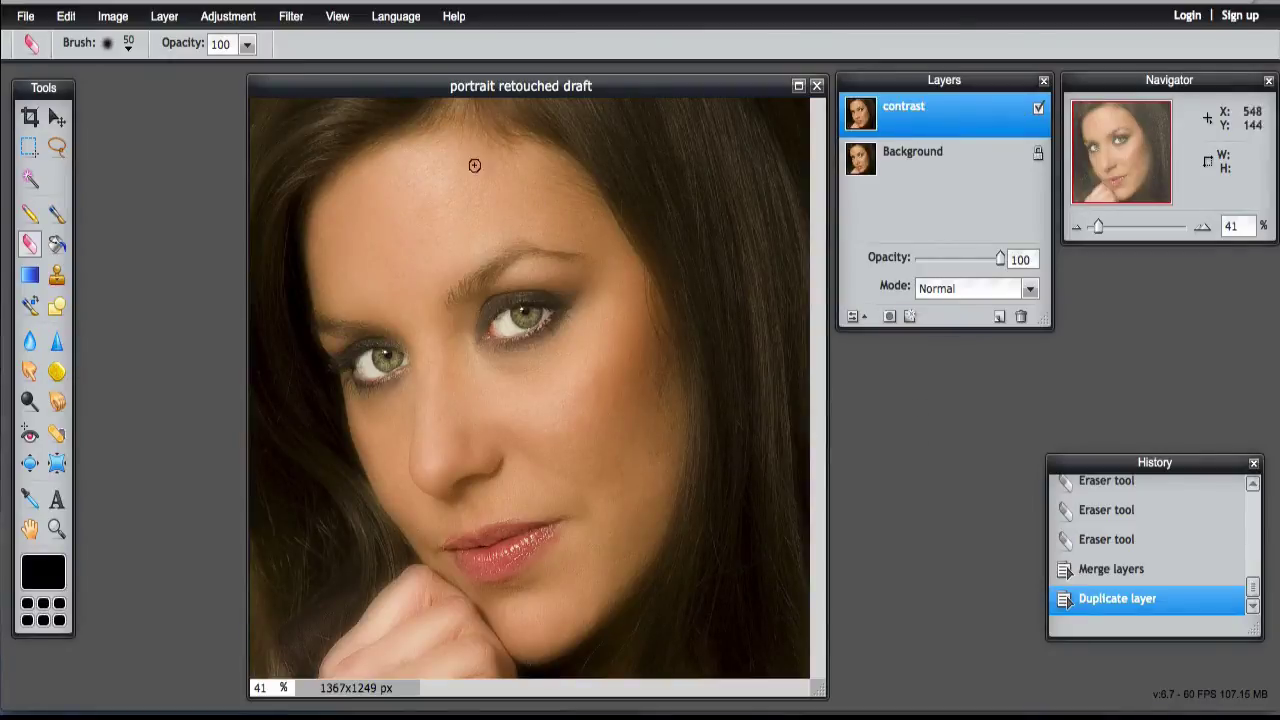
Apply a Brightness & Contrast adjustment to the contrast layer to deepen its tones.
{"action": "left_click", "coordinate": [228, 16]}
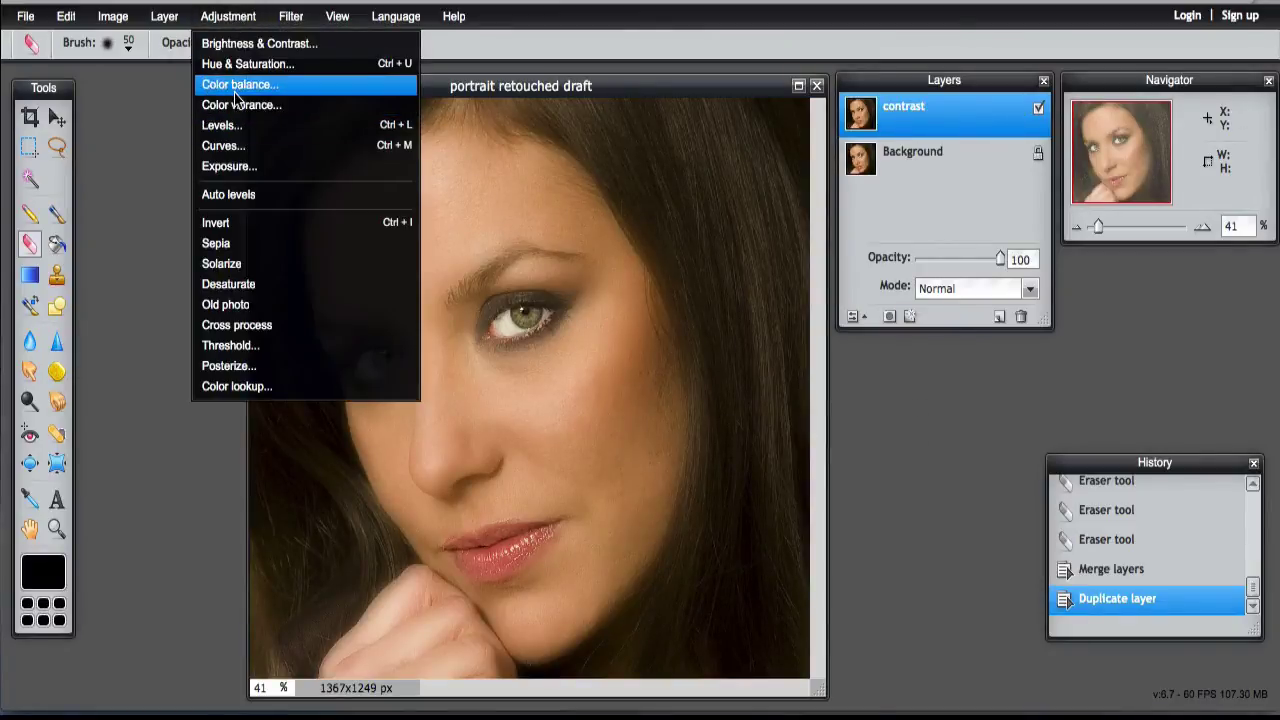
{"action": "left_click", "coordinate": [250, 40]}
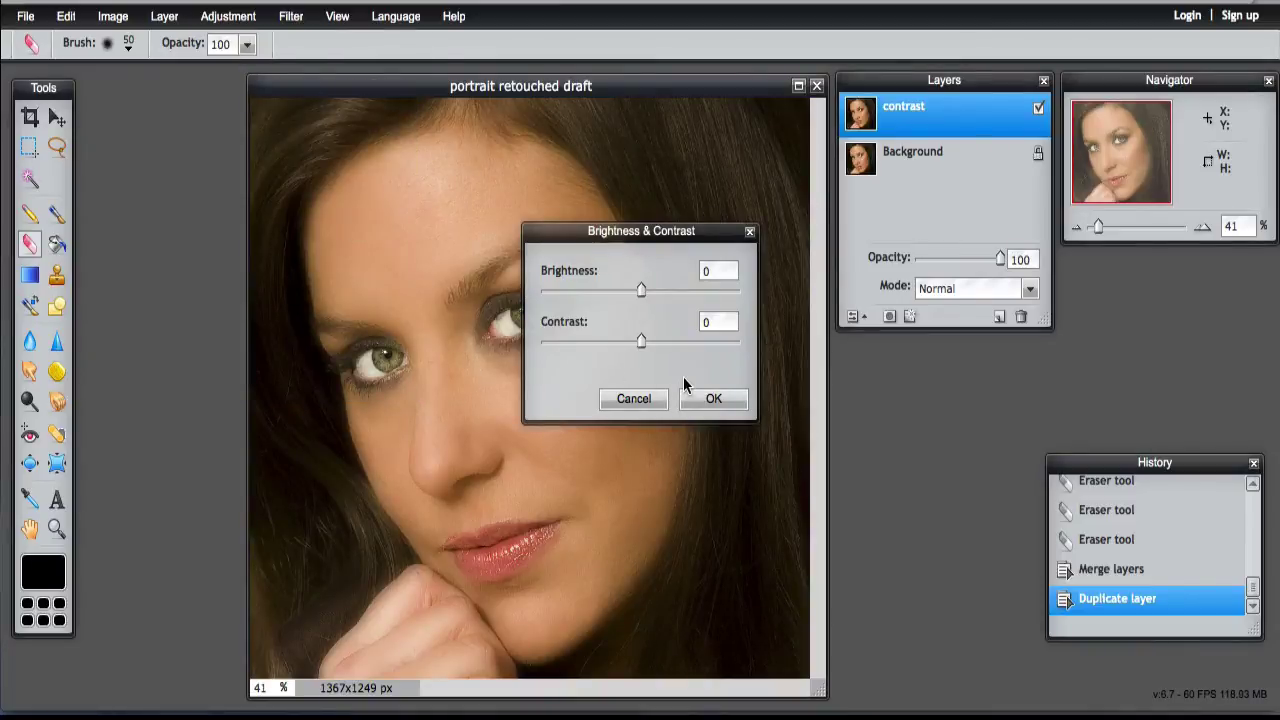
{"action": "mouse_move", "coordinate": [640, 289]}
{"action": "left_mouse_down"}
{"action": "mouse_move", "coordinate": [657, 291]}
{"action": "mouse_move", "coordinate": [611, 291]}
{"action": "mouse_move", "coordinate": [630, 291]}
{"action": "left_mouse_up"}
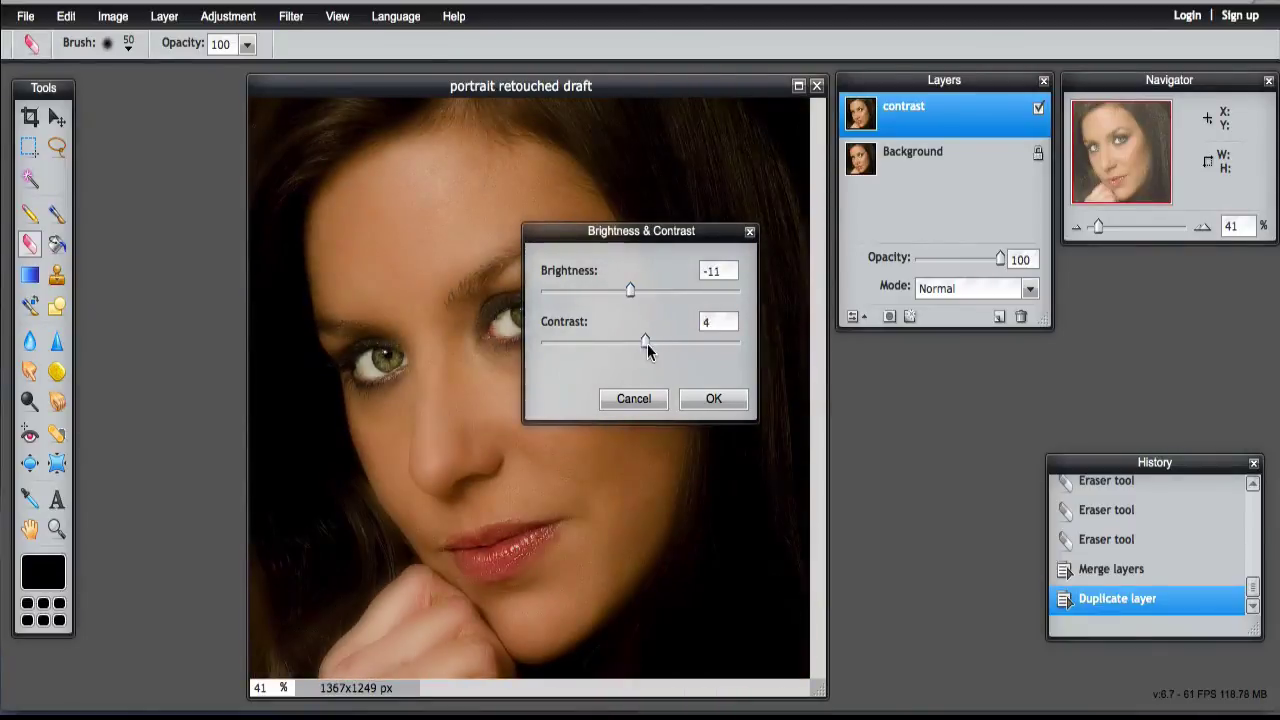
{"action": "left_click", "coordinate": [710, 400]}
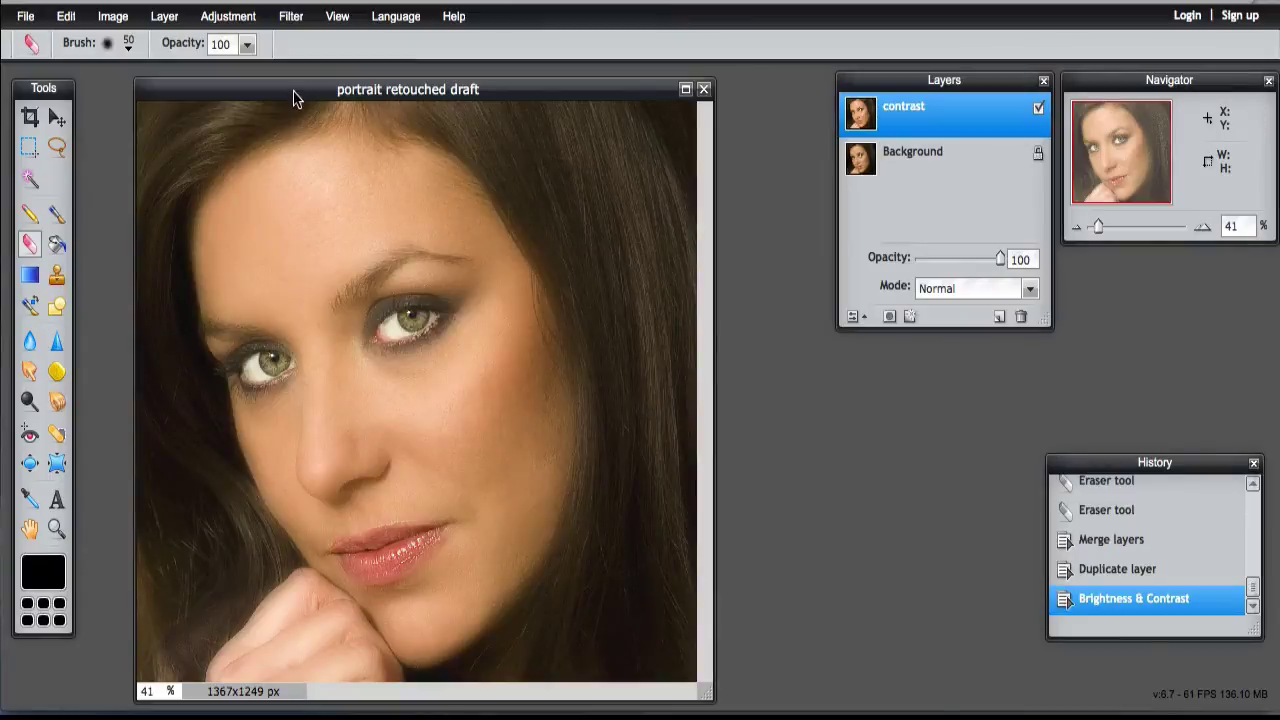
{"action": "left_click_drag", "start_coordinate": [293, 94], "coordinate": [350, 78]}
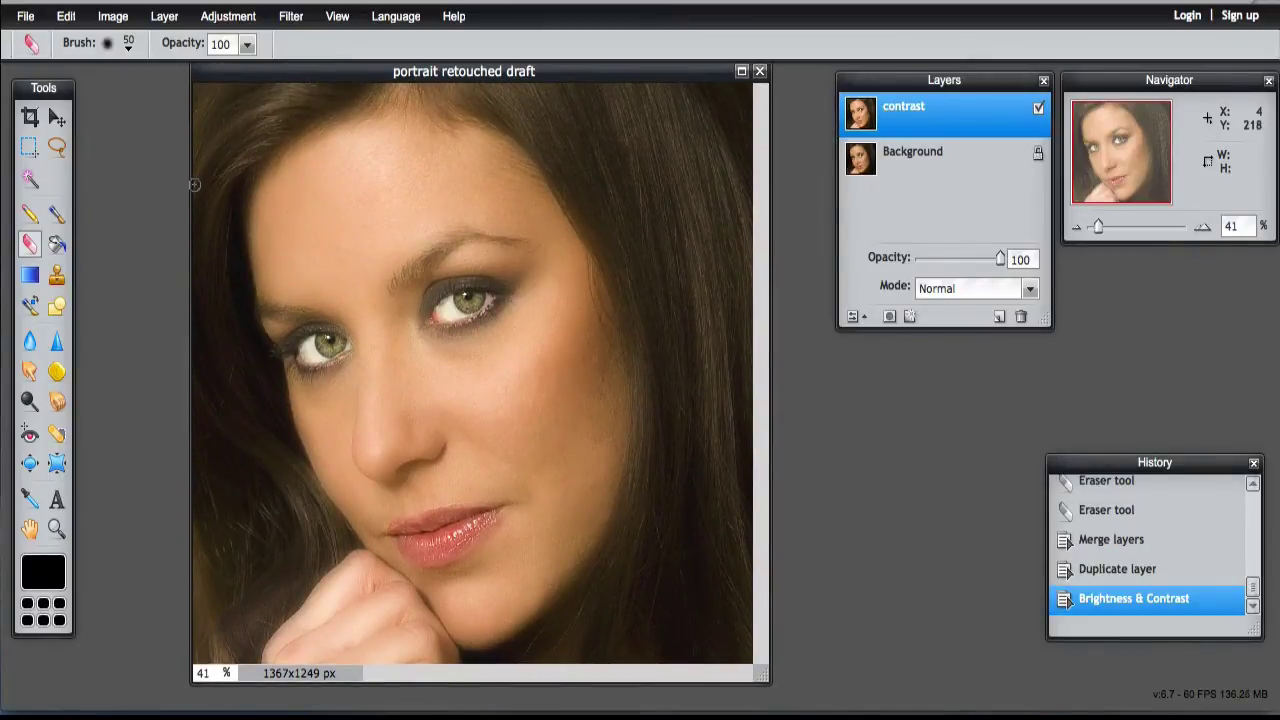
Apply Color balance offsets of red 4, green 18 and blue 18 to the portrait.
{"action": "left_click", "coordinate": [229, 18]}
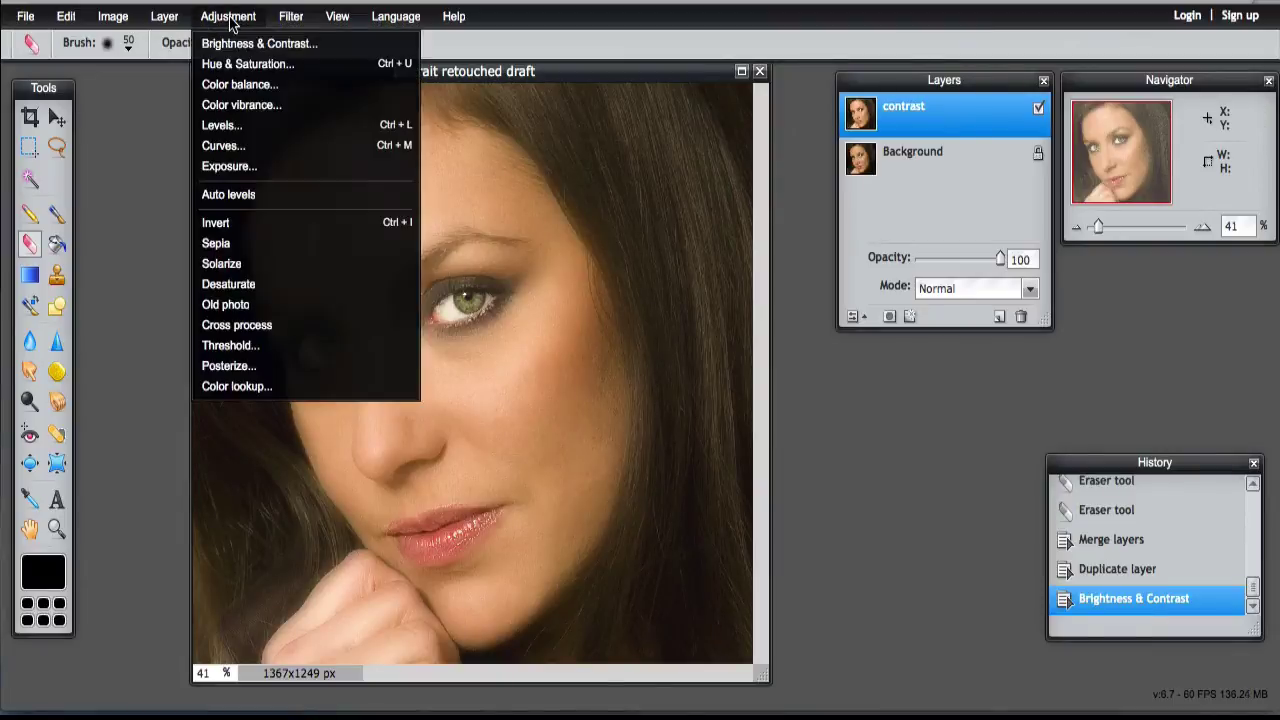
{"action": "left_click", "coordinate": [220, 85]}
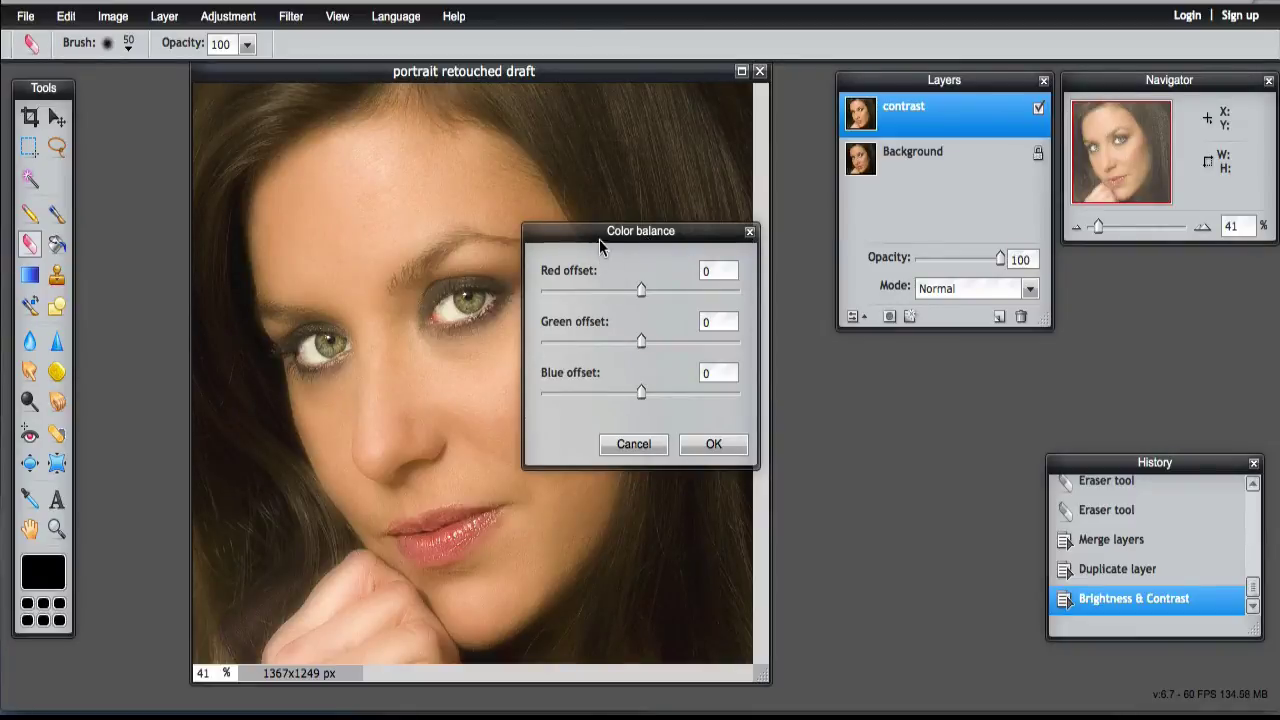
{"action": "left_click_drag", "start_coordinate": [599, 239], "coordinate": [745, 211]}
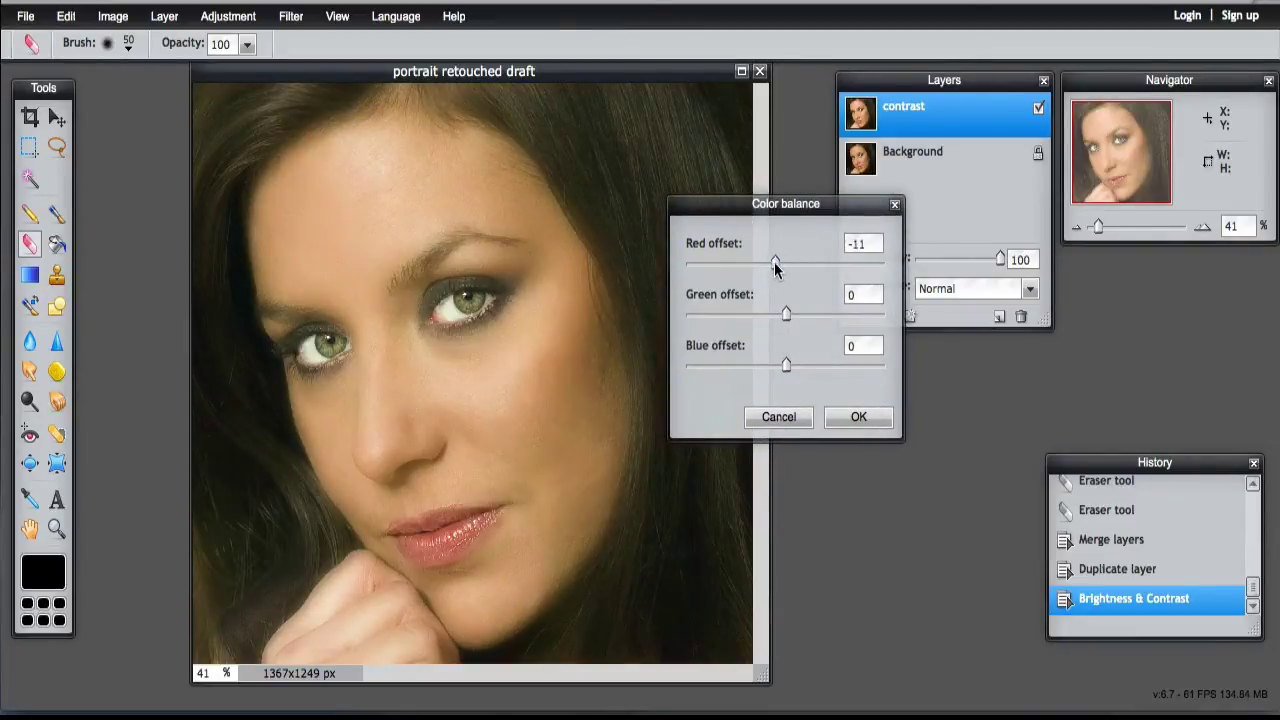
{"action": "mouse_move", "coordinate": [774, 262]}
{"action": "left_mouse_down"}
{"action": "mouse_move", "coordinate": [805, 259]}
{"action": "mouse_move", "coordinate": [790, 262]}
{"action": "left_mouse_up"}
{"action": "mouse_move", "coordinate": [785, 316]}
{"action": "left_mouse_down"}
{"action": "mouse_move", "coordinate": [772, 315]}
{"action": "mouse_move", "coordinate": [804, 315]}
{"action": "left_mouse_up"}
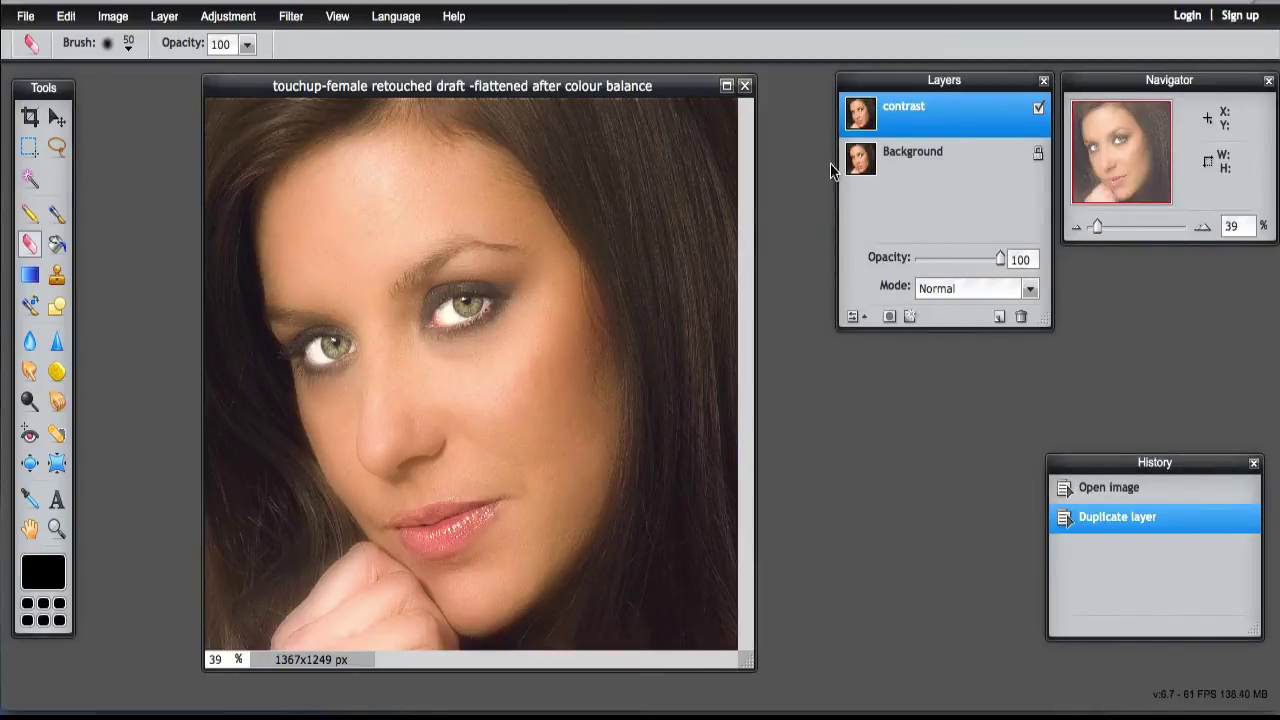
Merge the contrast layer down into the Background layer.
{"action": "left_click", "coordinate": [163, 24]}
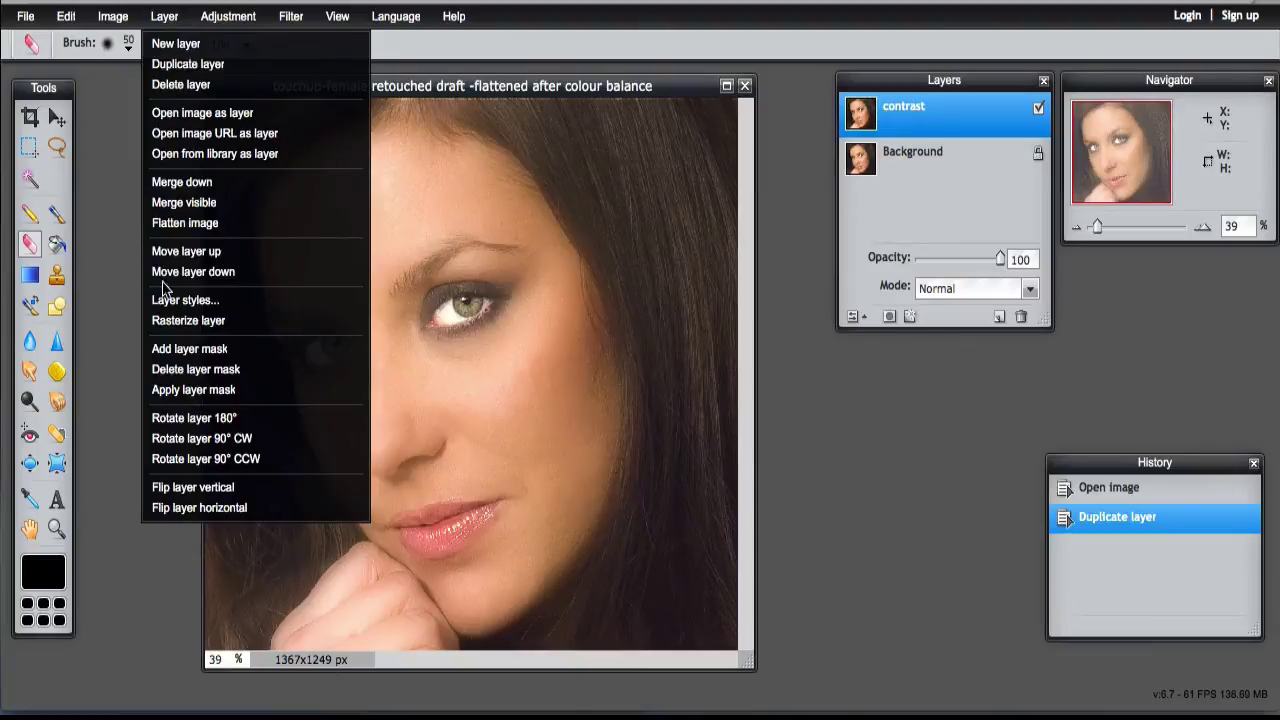
{"action": "left_click", "coordinate": [182, 182]}
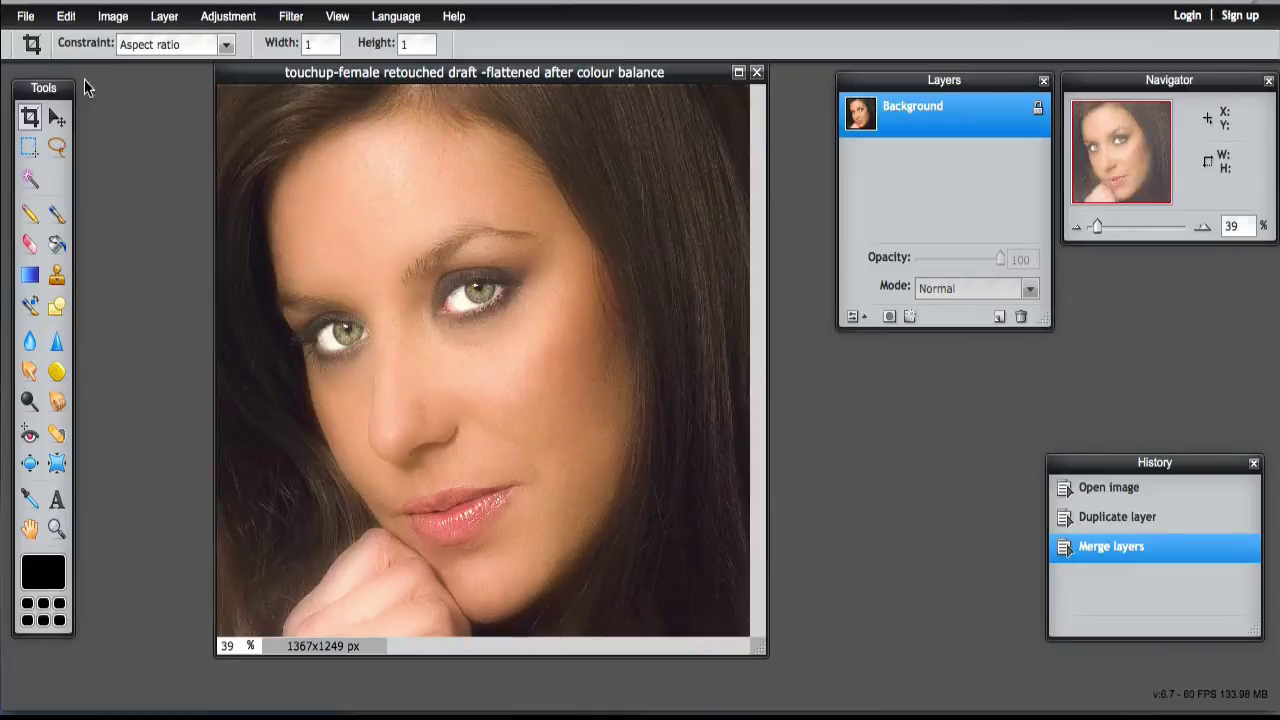
Set the Crop tool constraint to Output size, 640 wide by 480 high.
{"action": "left_click", "coordinate": [226, 46]}
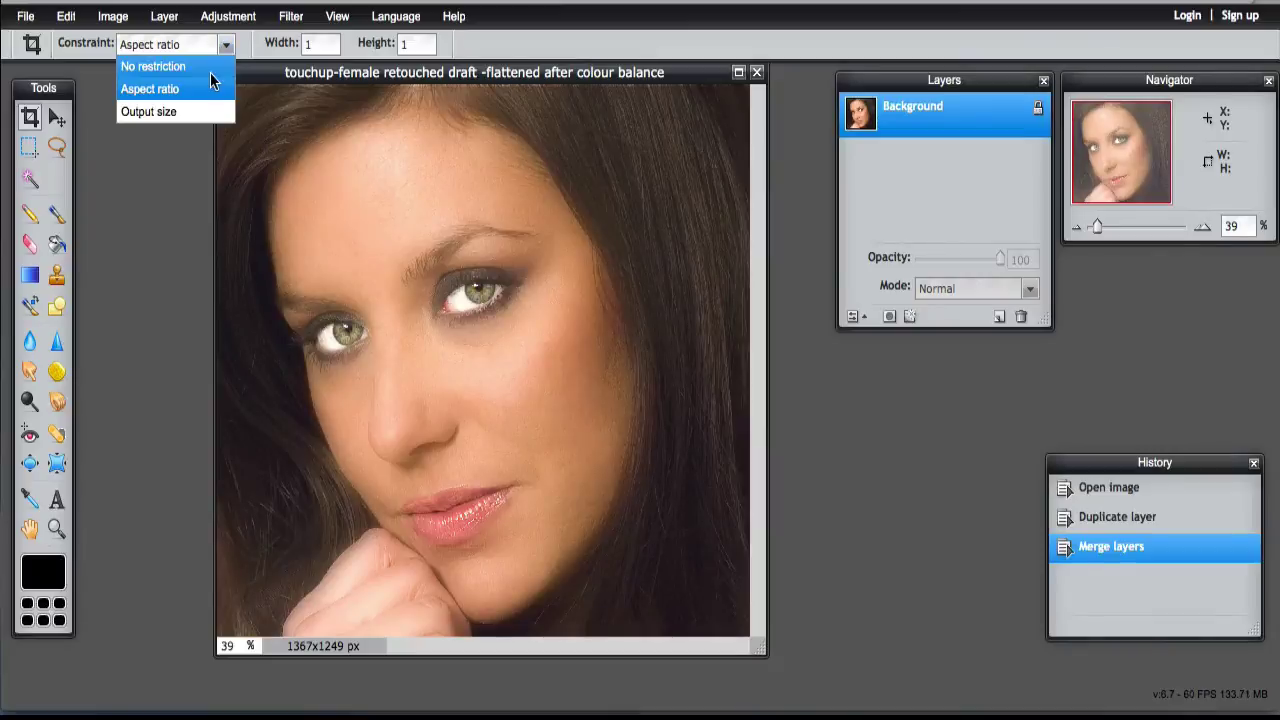
{"action": "left_click", "coordinate": [145, 114]}
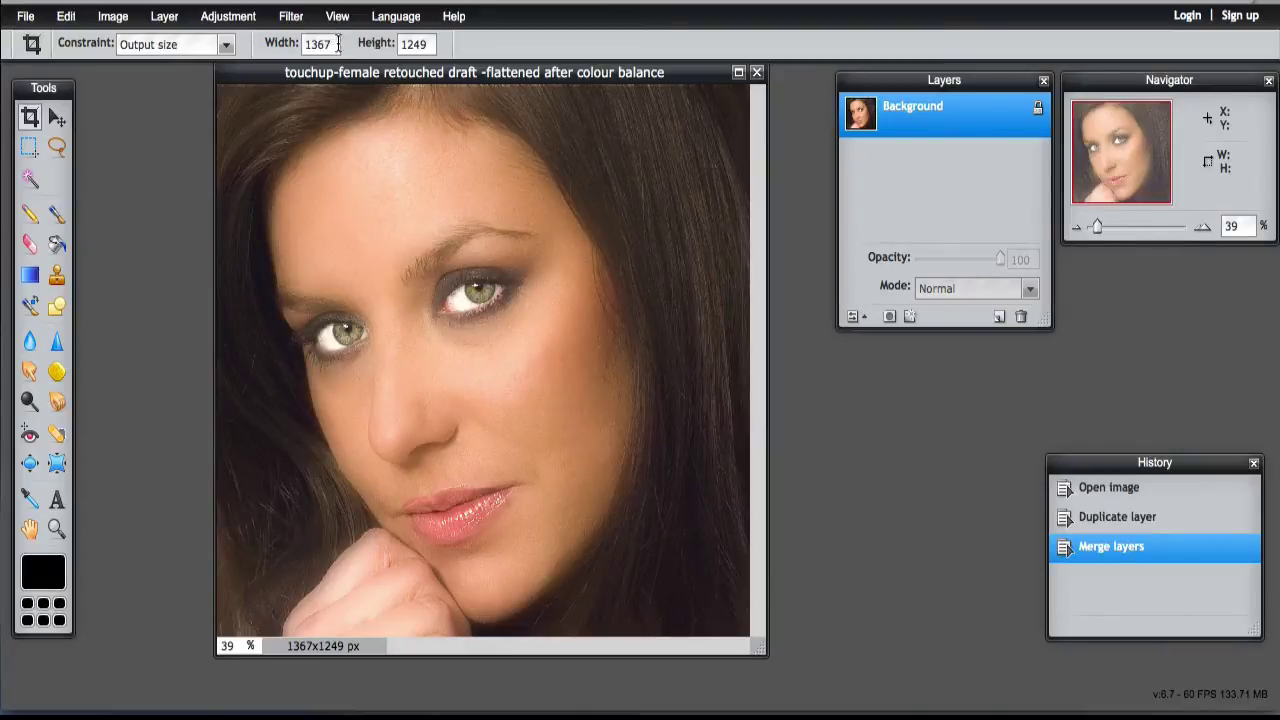
{"action": "left_click_drag", "start_coordinate": [338, 43], "coordinate": [305, 44]}
{"action": "type", "text": "640"}
{"action": "key", "text": "Tab"}
{"action": "type", "text": "480"}
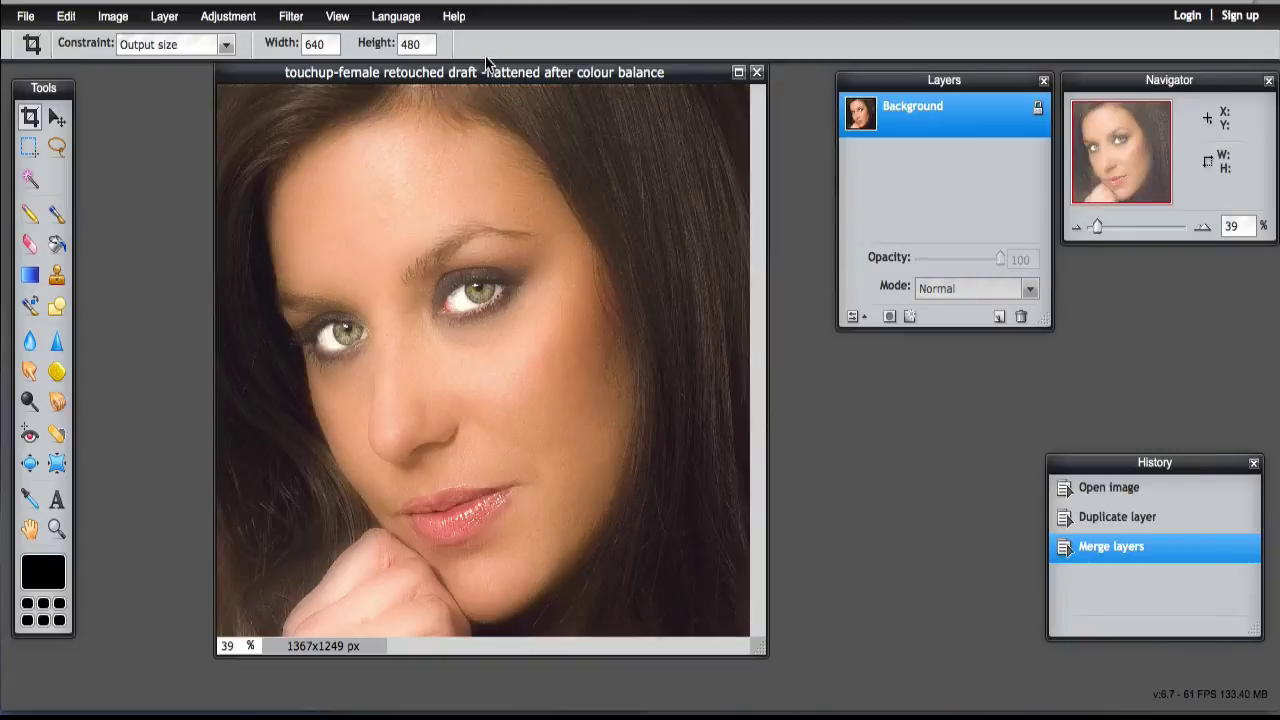
Draw and adjust a trial crop box over the portrait, then discard it uncropped.
{"action": "left_click_drag", "start_coordinate": [253, 108], "coordinate": [729, 669]}
{"action": "left_click_drag", "start_coordinate": [511, 447], "coordinate": [511, 418]}
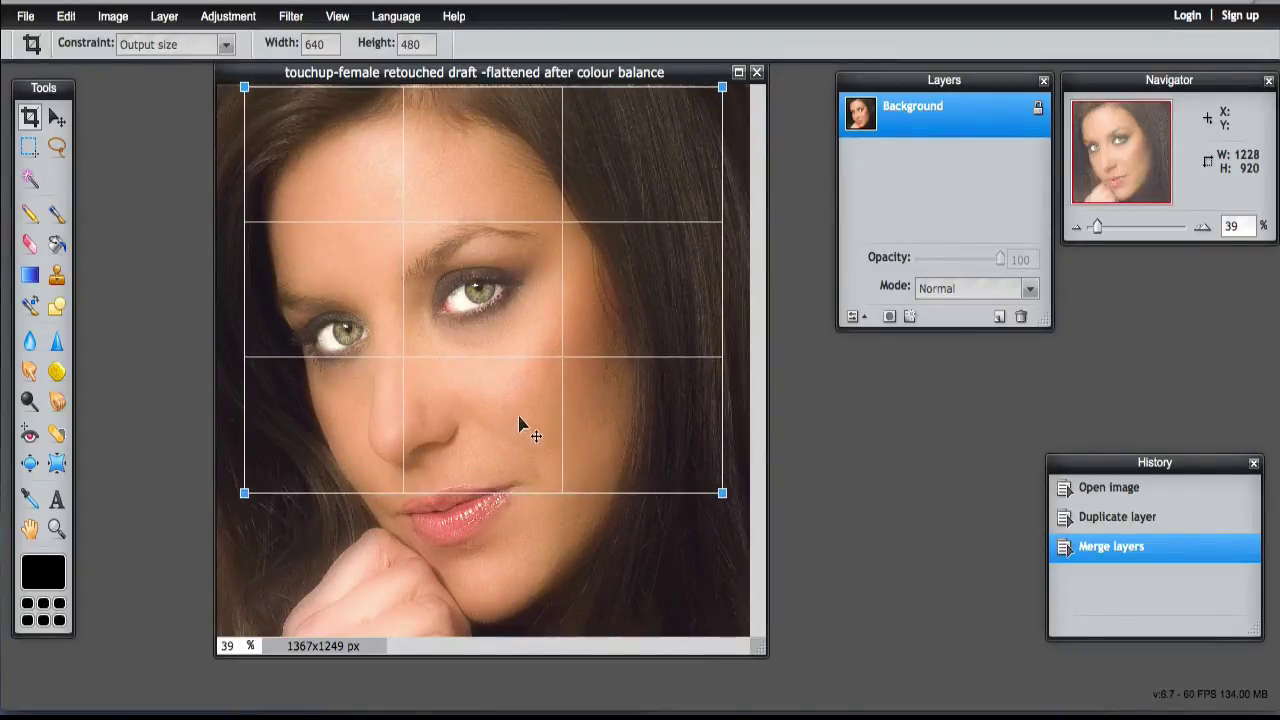
{"action": "mouse_move", "coordinate": [722, 494]}
{"action": "left_mouse_down"}
{"action": "mouse_move", "coordinate": [737, 535]}
{"action": "mouse_move", "coordinate": [729, 510]}
{"action": "left_mouse_up"}
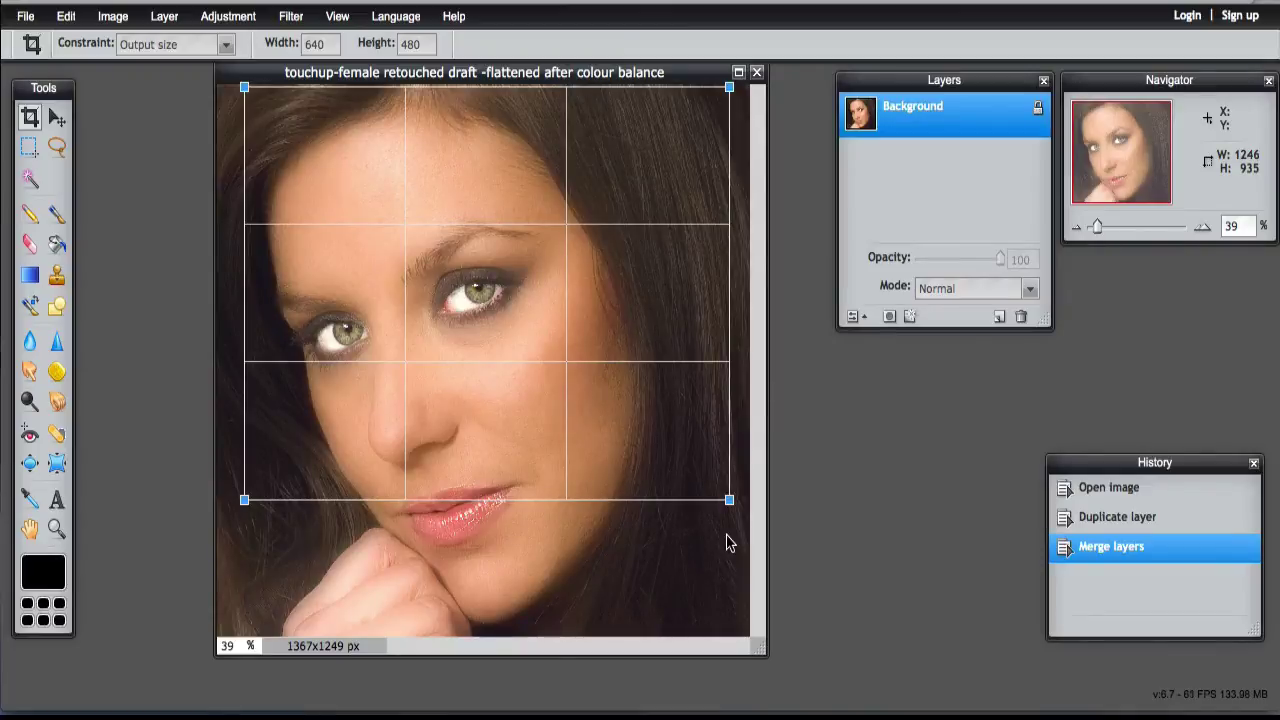
{"action": "key", "text": "v"}
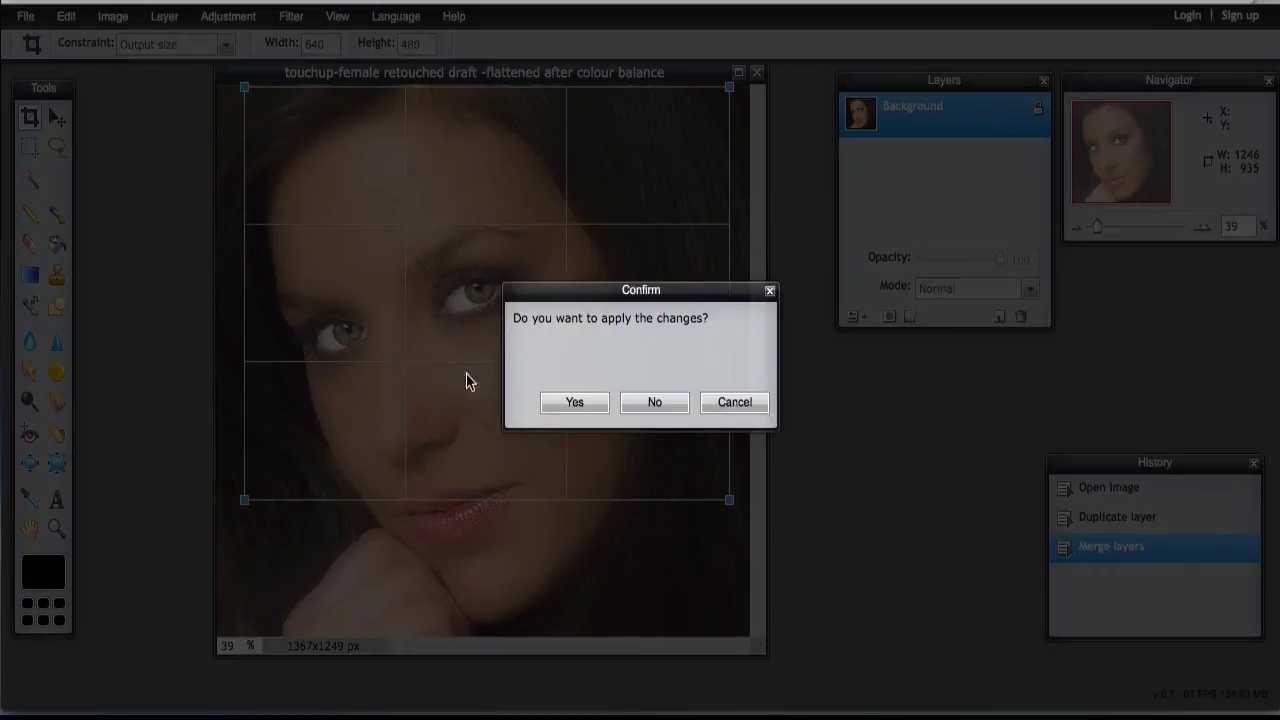
{"action": "left_click", "coordinate": [655, 402]}
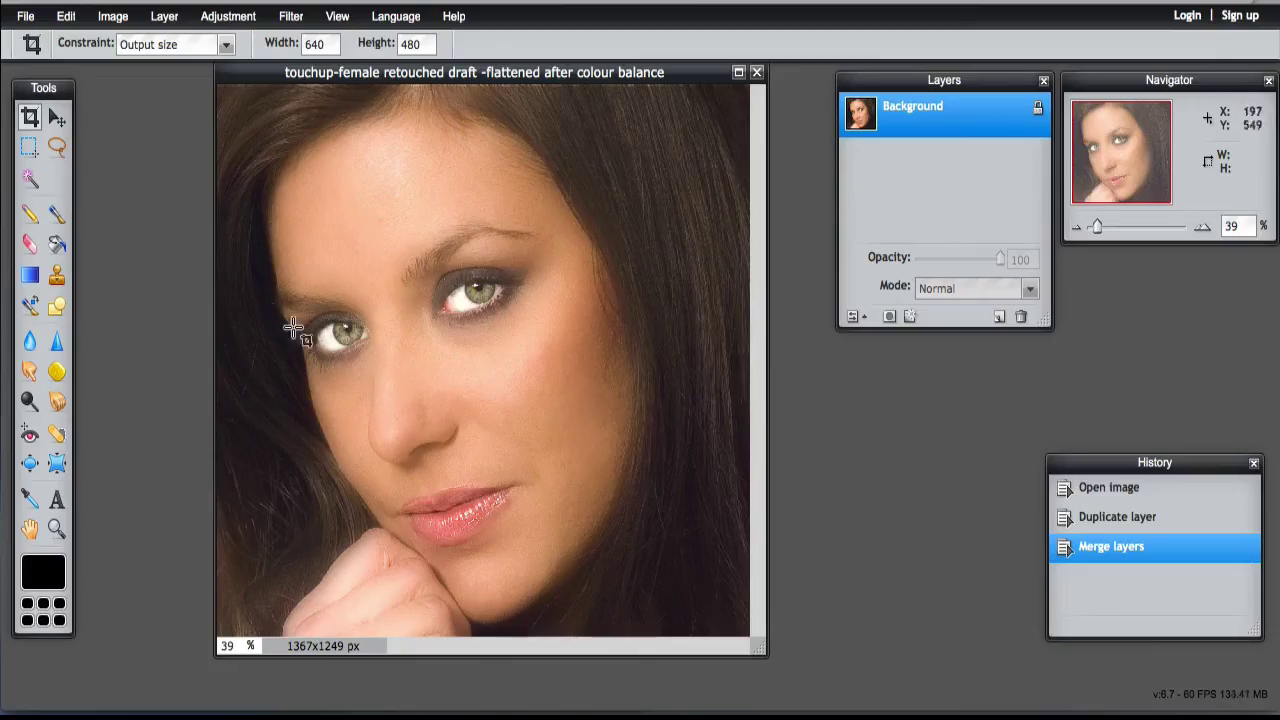
Frame the face in a 1:1 aspect-ratio crop box and crop to 1244×1244 px.
{"action": "left_click", "coordinate": [224, 42]}
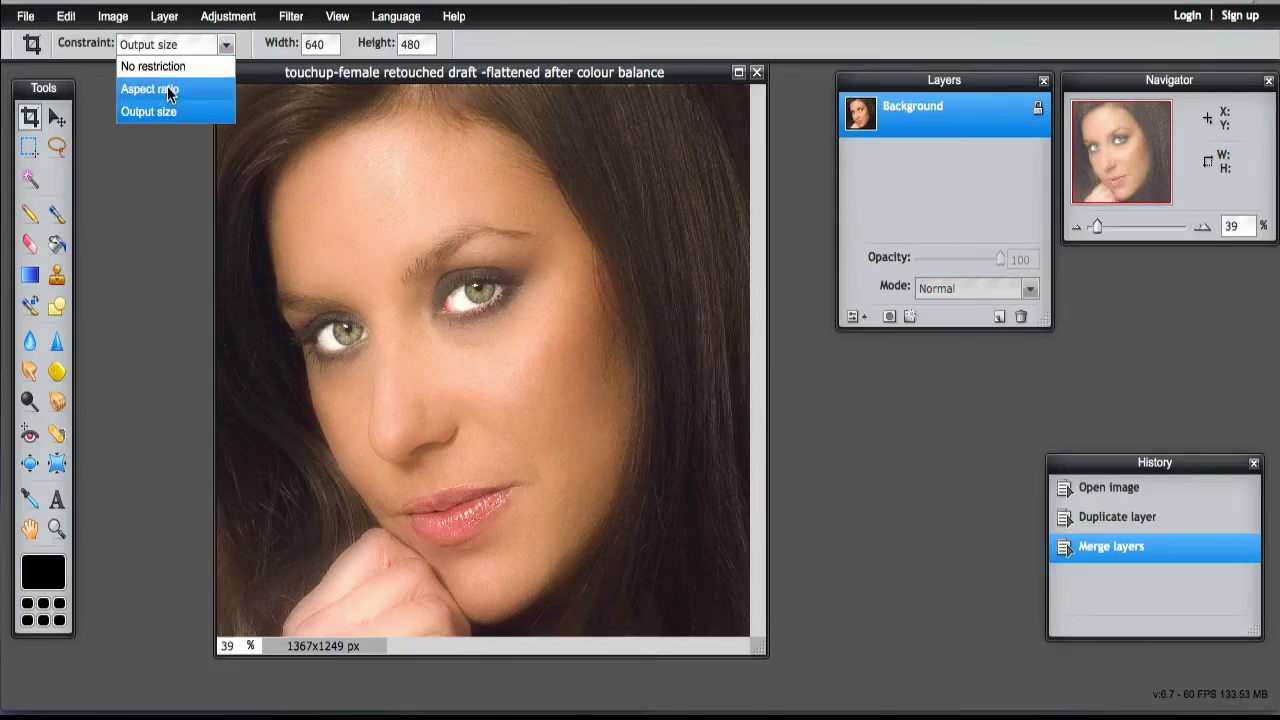
{"action": "left_click", "coordinate": [168, 90]}
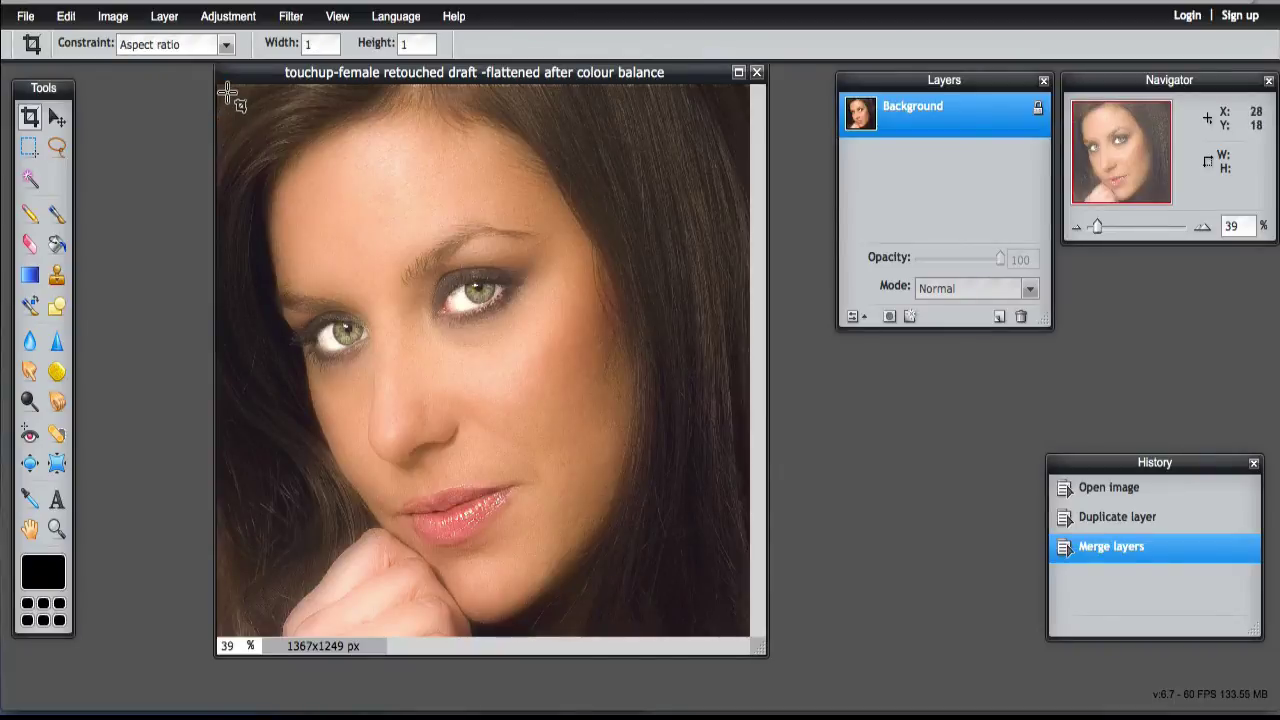
{"action": "left_click_drag", "start_coordinate": [245, 86], "coordinate": [716, 660]}
{"action": "left_click_drag", "start_coordinate": [245, 620], "coordinate": [202, 625]}
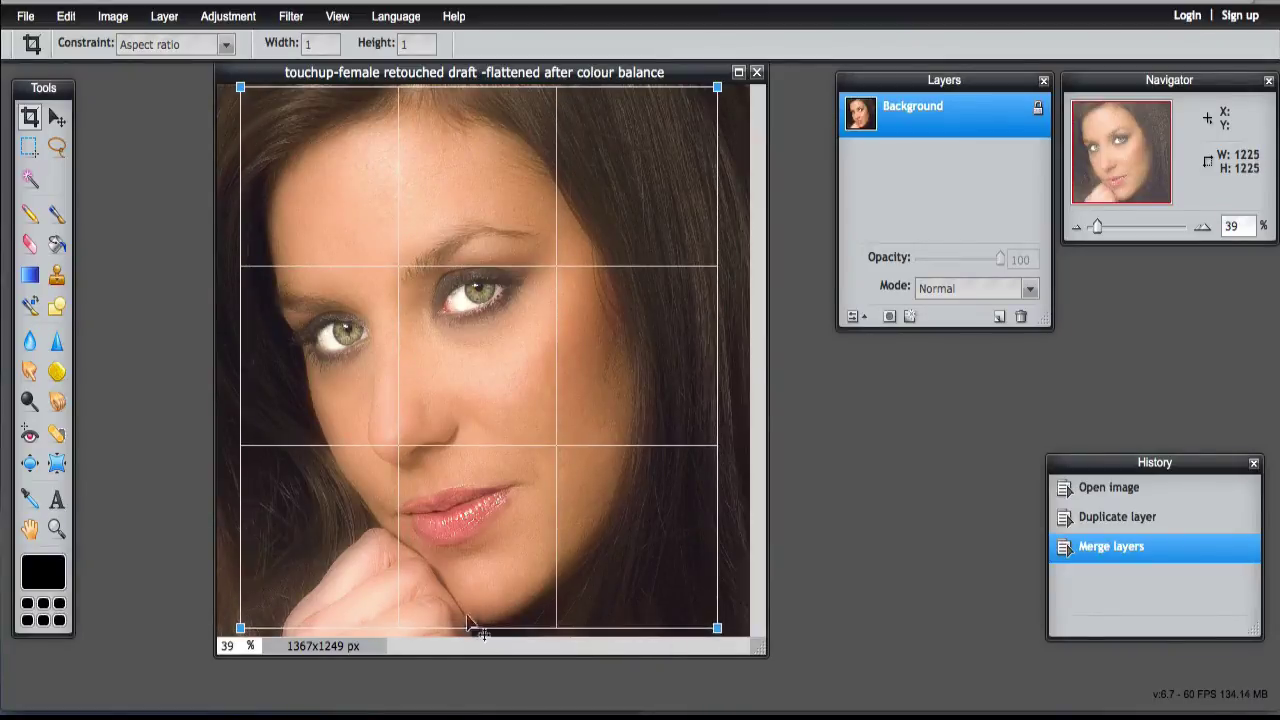
{"action": "left_click_drag", "start_coordinate": [717, 627], "coordinate": [817, 634]}
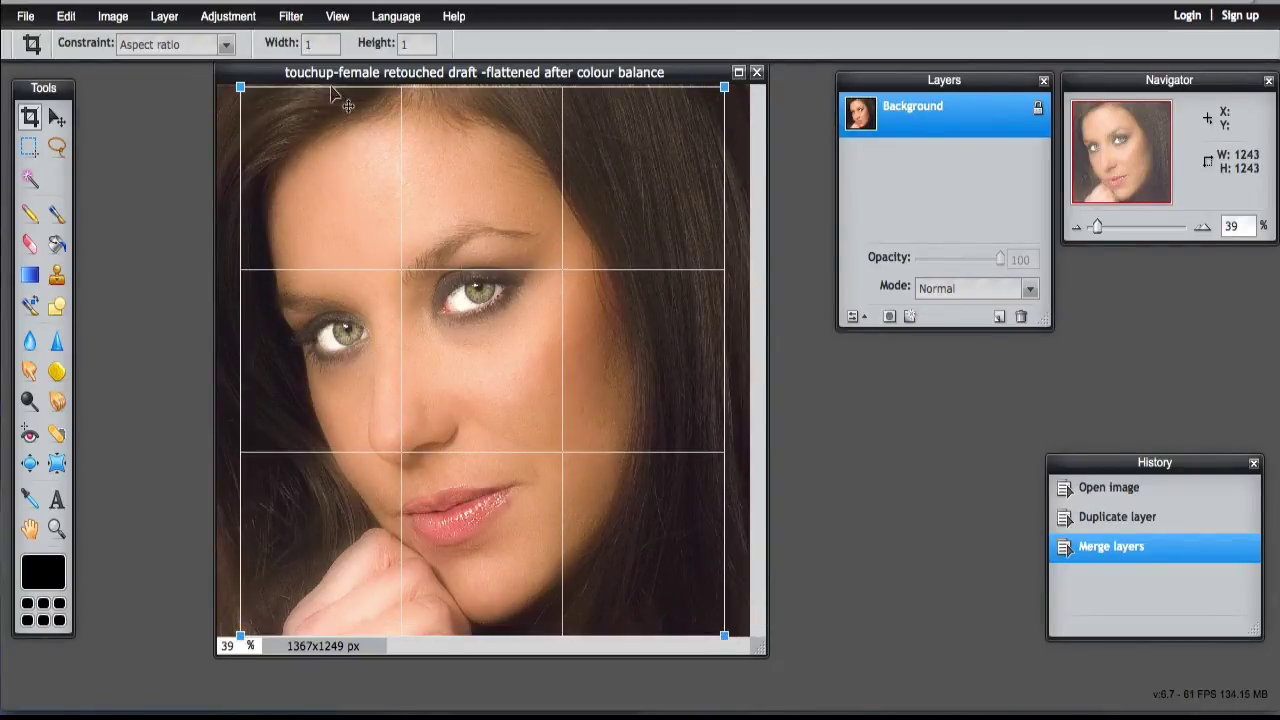
{"action": "left_click_drag", "start_coordinate": [366, 123], "coordinate": [365, 120]}
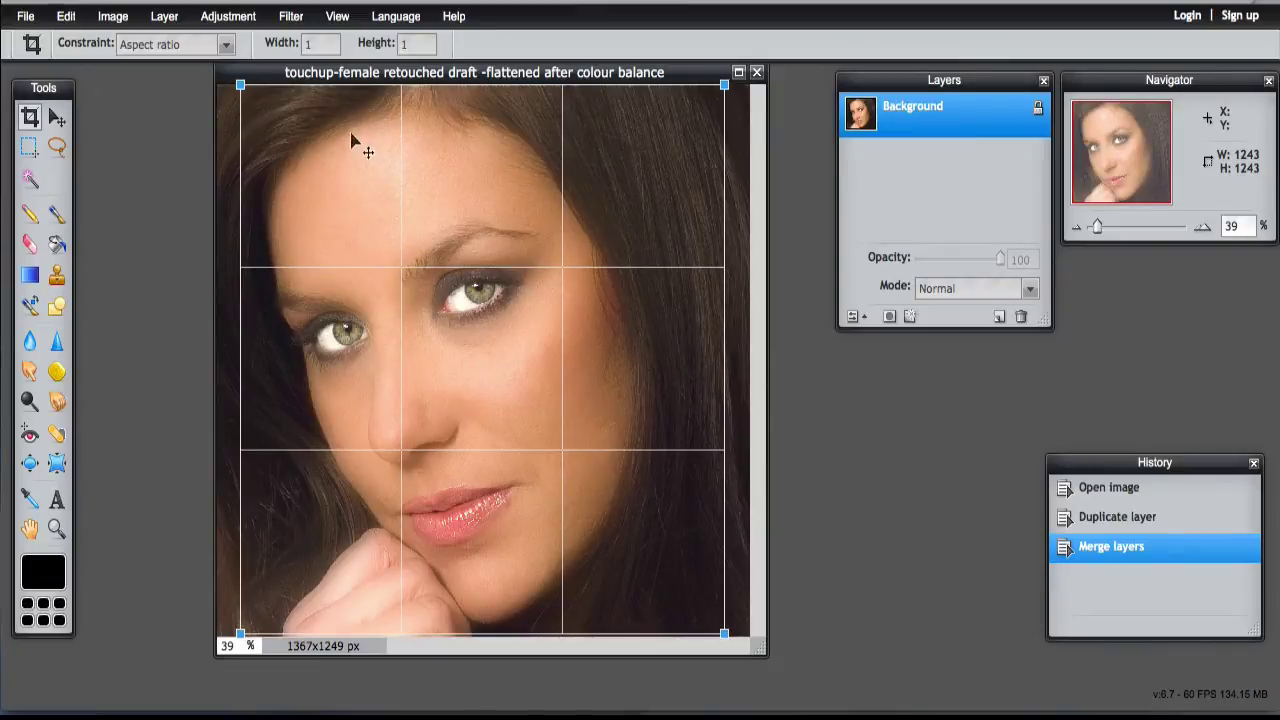
{"action": "key", "text": "Return"}
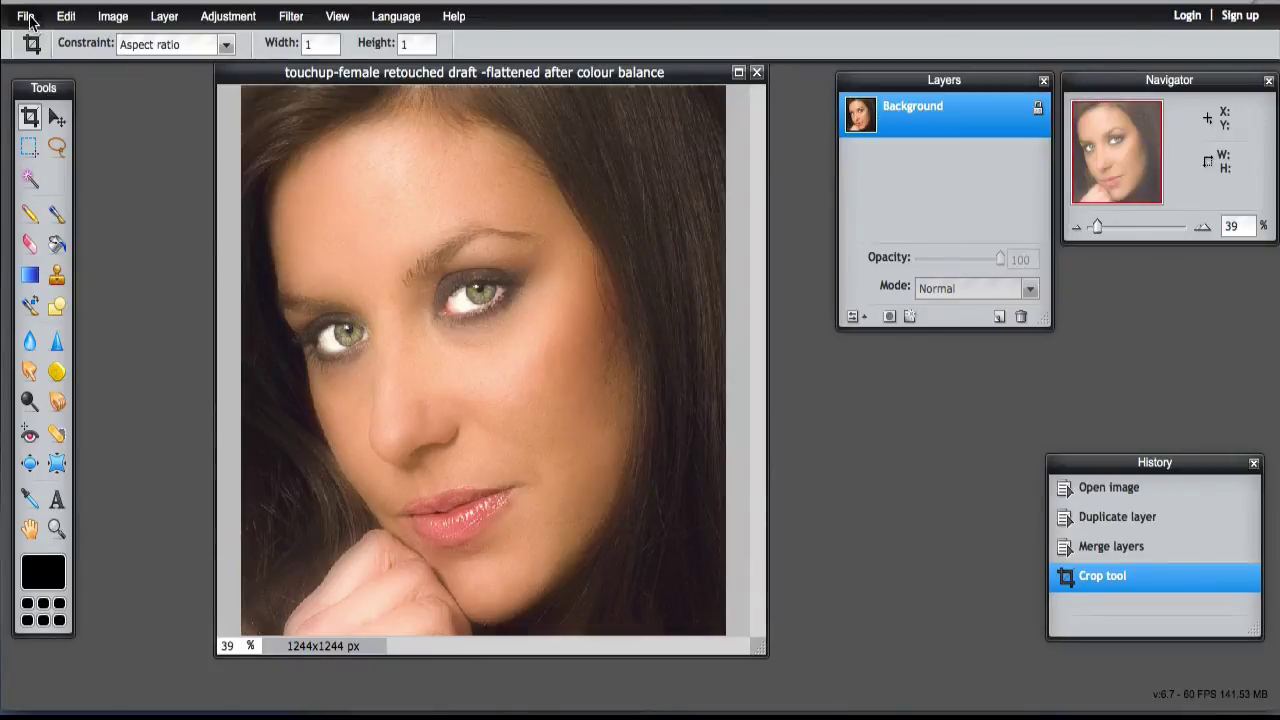
Free-transform the photo smaller so a white border surrounds it on the 1244×1244 canvas.
{"action": "left_click", "coordinate": [65, 17]}
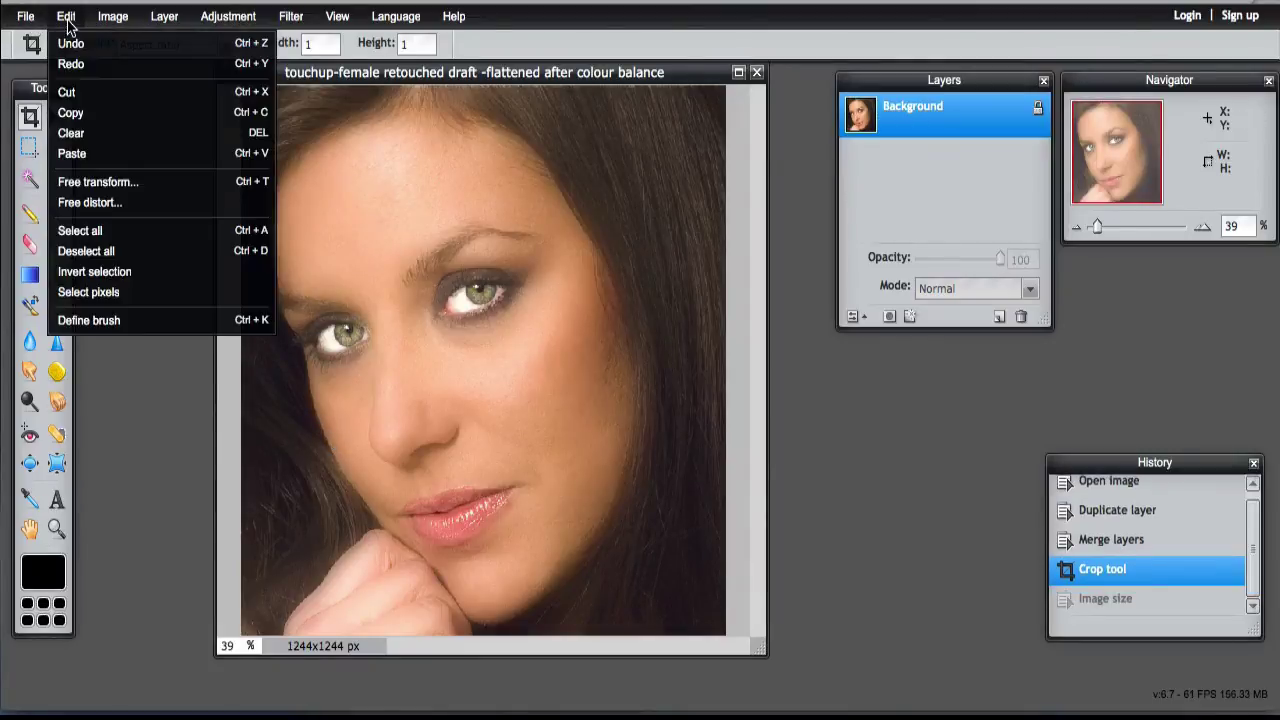
{"action": "left_click", "coordinate": [76, 185]}
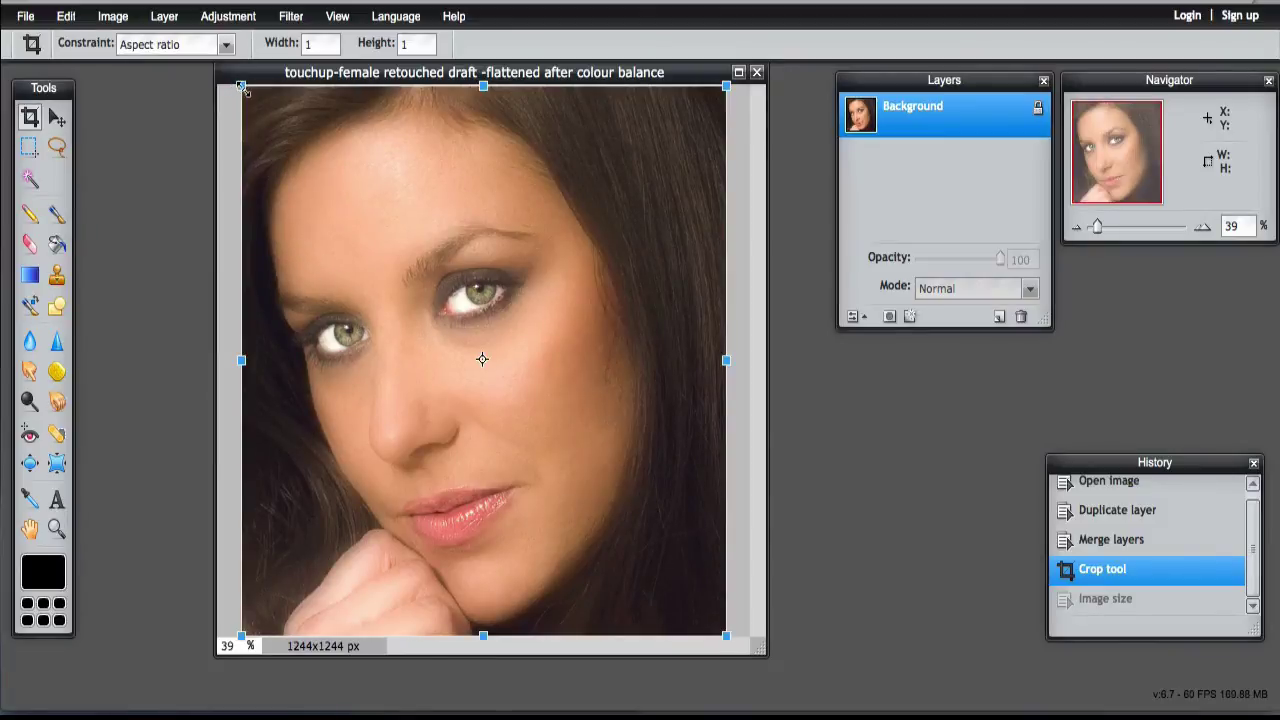
{"action": "left_click_drag", "start_coordinate": [241, 87], "coordinate": [294, 166]}
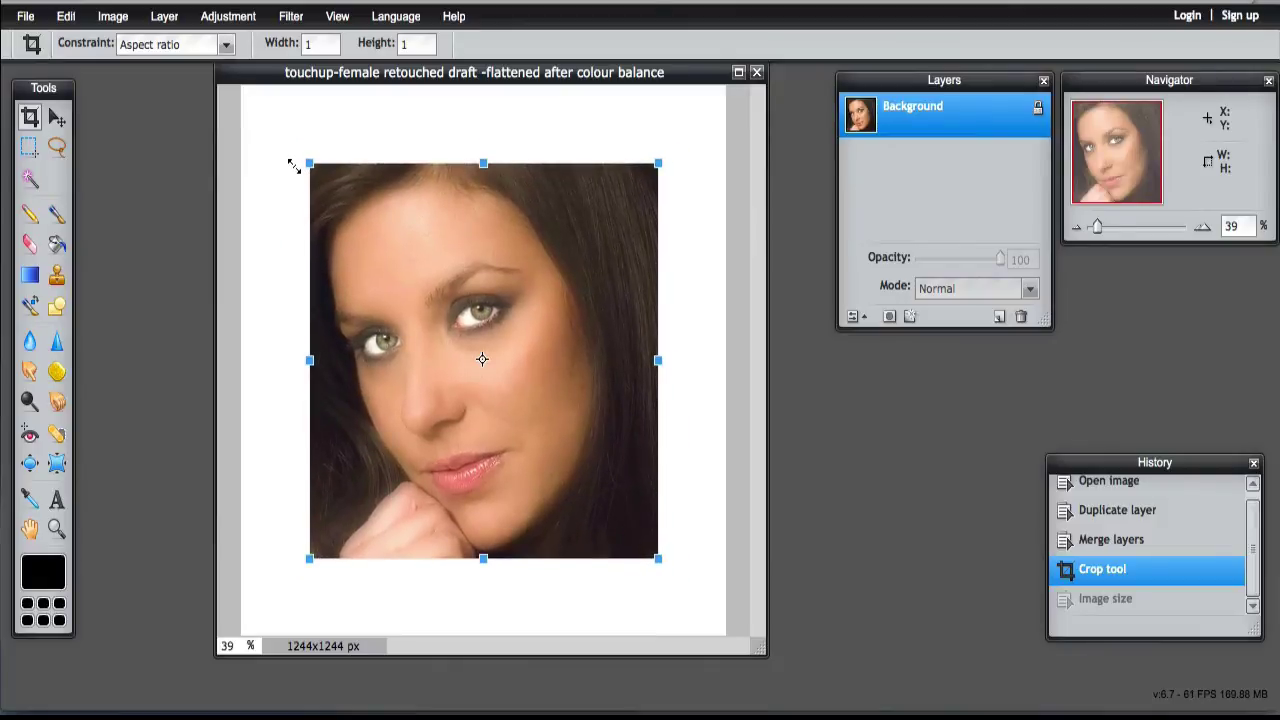
{"action": "left_click", "coordinate": [284, 259]}
{"action": "left_click", "coordinate": [594, 404]}
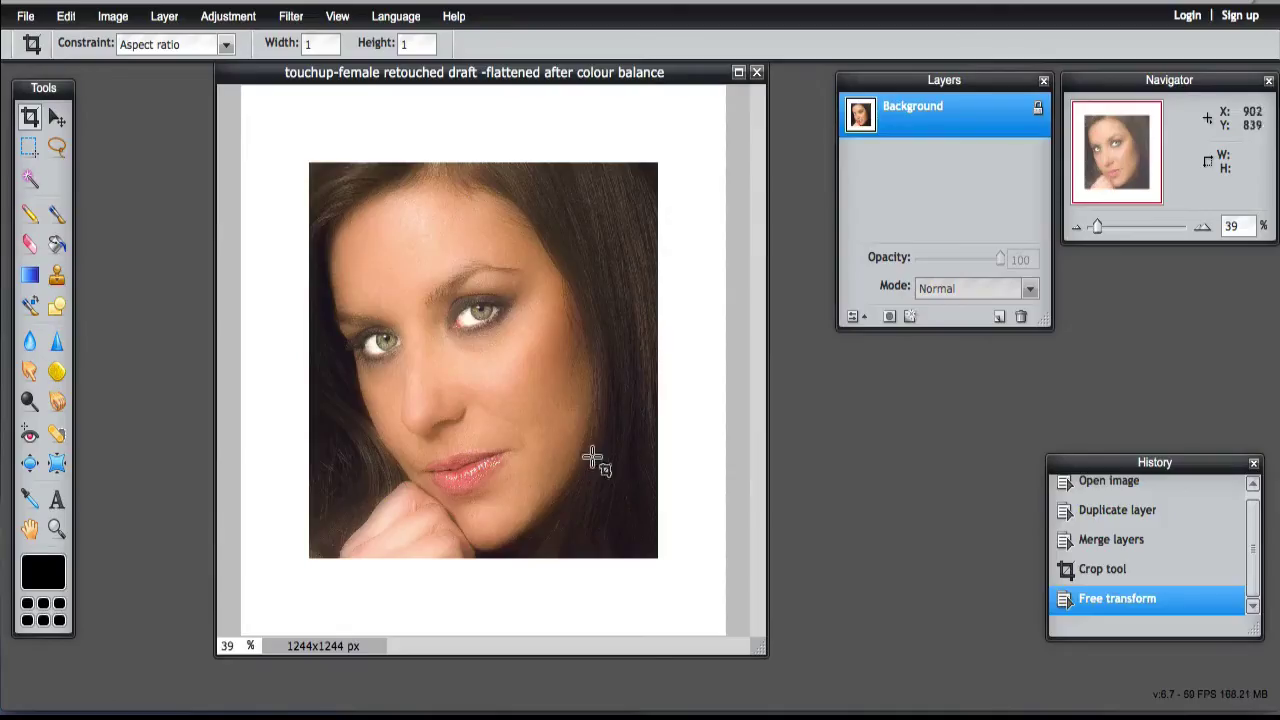
{"action": "left_click_drag", "start_coordinate": [760, 647], "coordinate": [732, 626]}
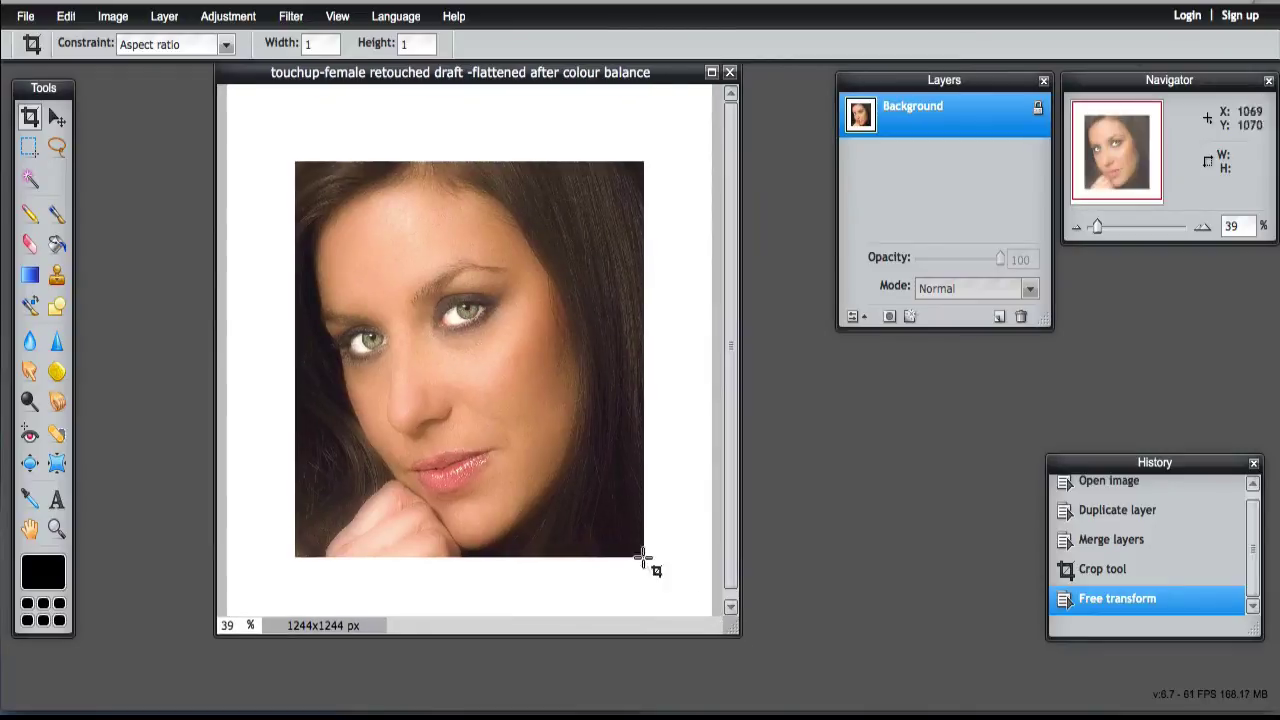
{"action": "left_click", "coordinate": [30, 16]}
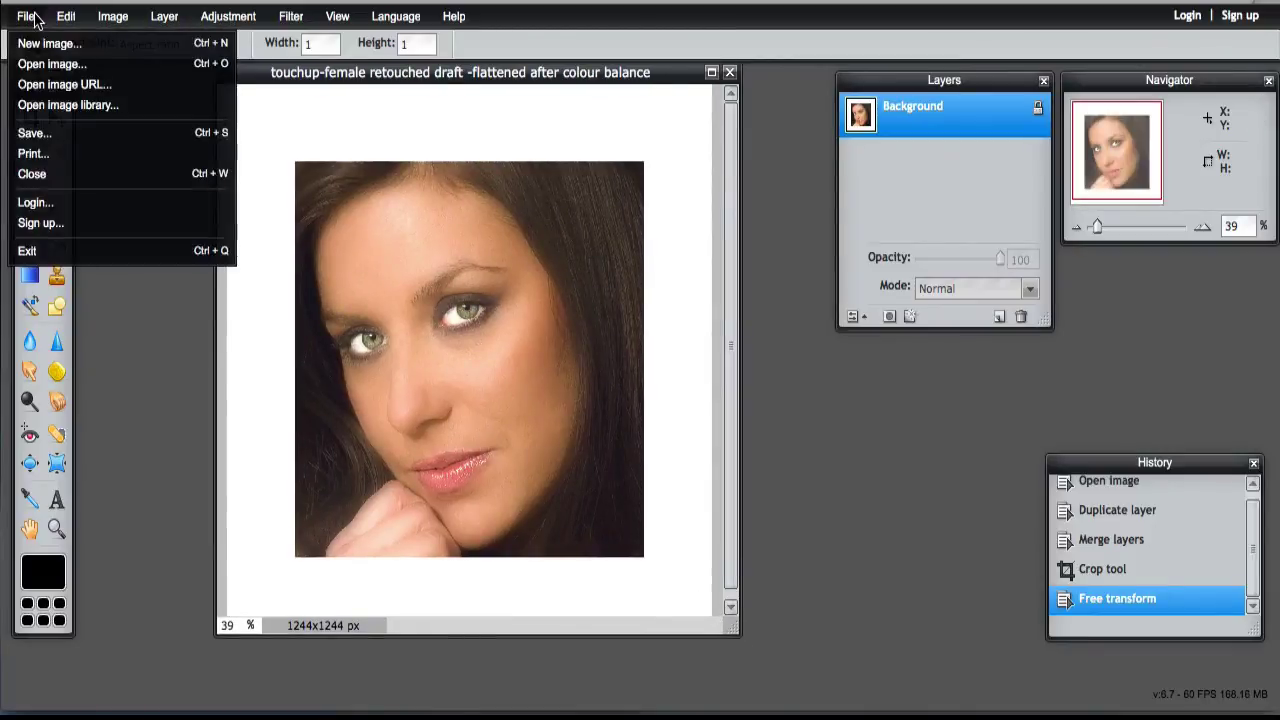
Save the image as 'portrait retouched final' JPEG at quality 100.
{"action": "left_click", "coordinate": [33, 133]}
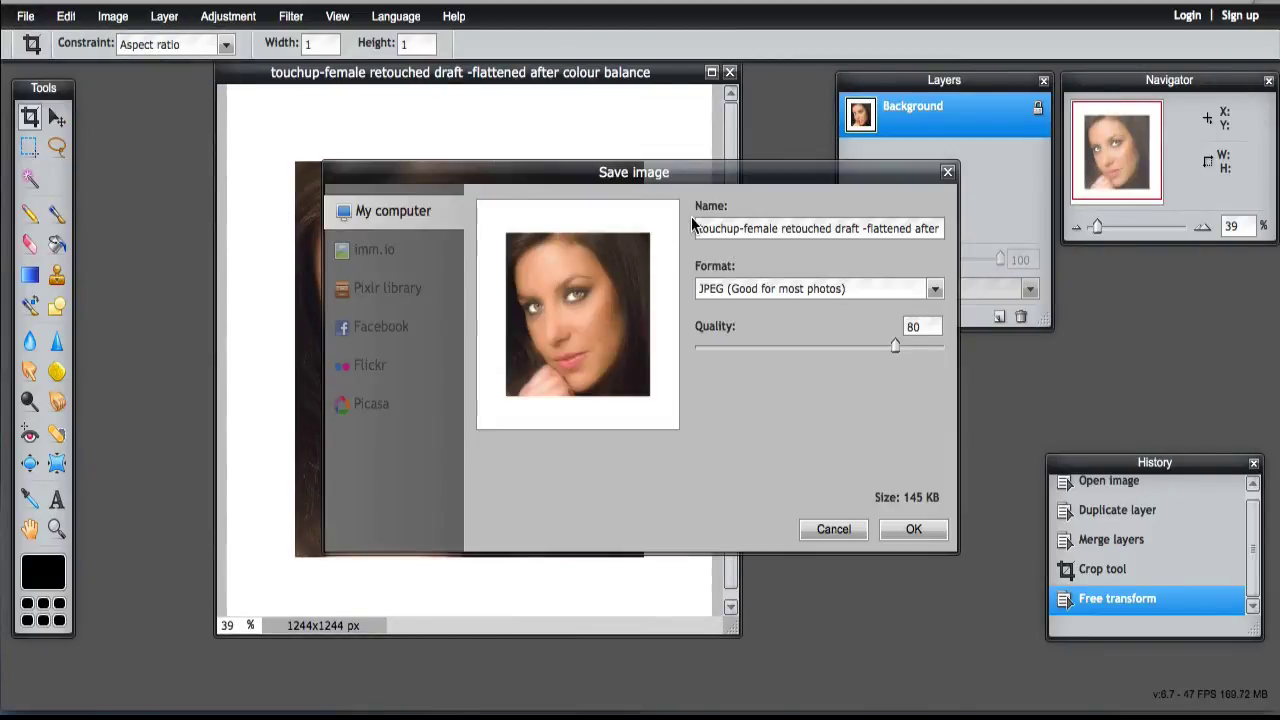
{"action": "left_click_drag", "start_coordinate": [698, 228], "coordinate": [1026, 231]}
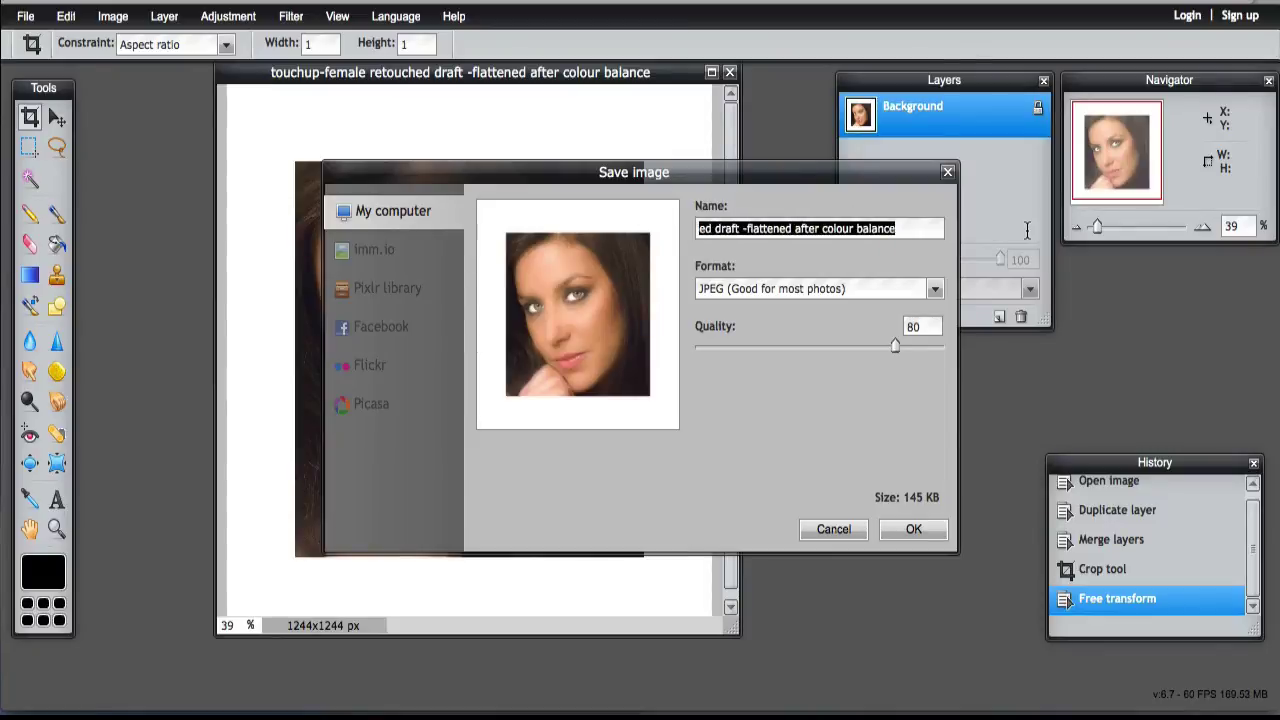
{"action": "type", "text": "ortr"}
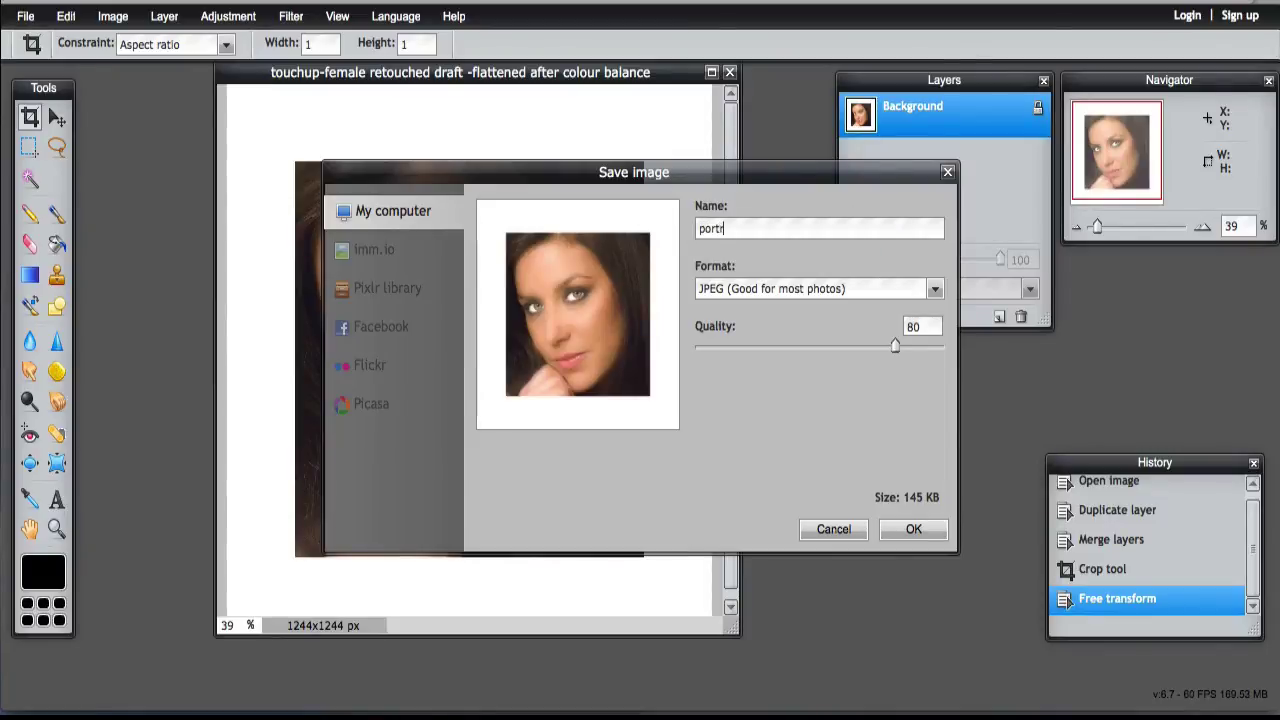
{"action": "type", "text": "ait retouched final"}
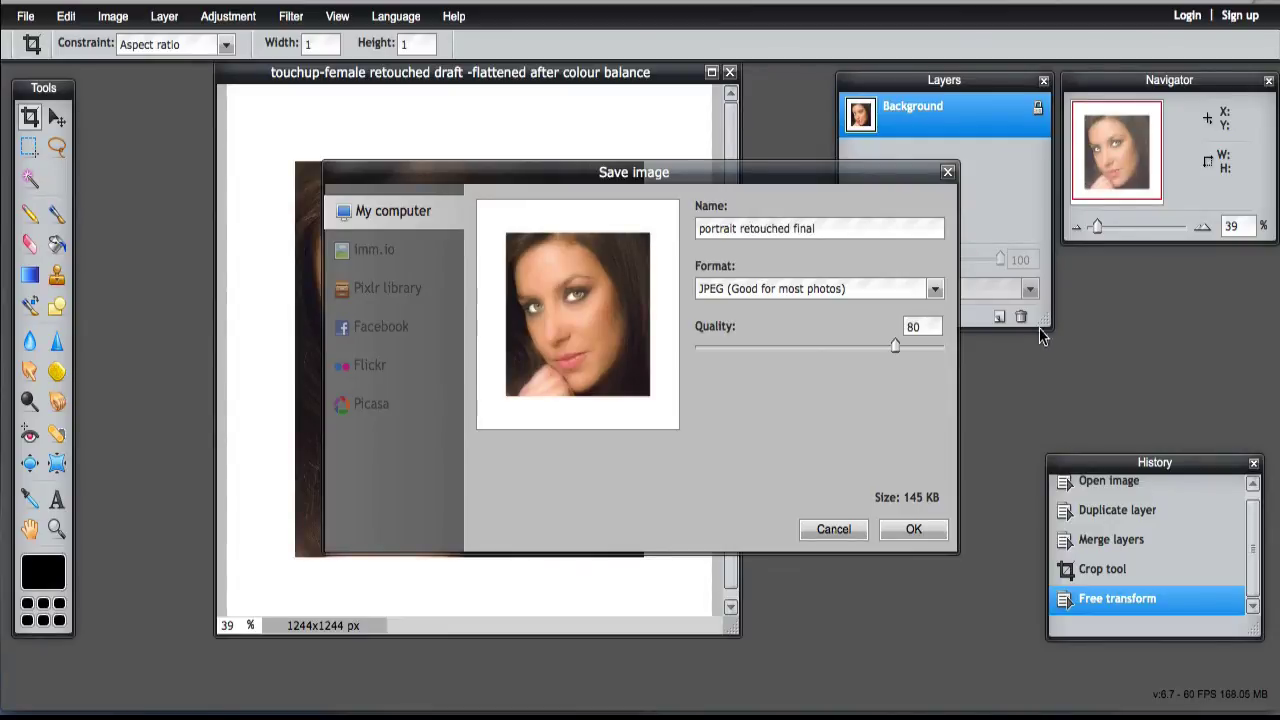
{"action": "left_click_drag", "start_coordinate": [894, 347], "coordinate": [945, 347]}
{"action": "left_click", "coordinate": [911, 531]}
{"action": "left_click", "coordinate": [793, 254]}
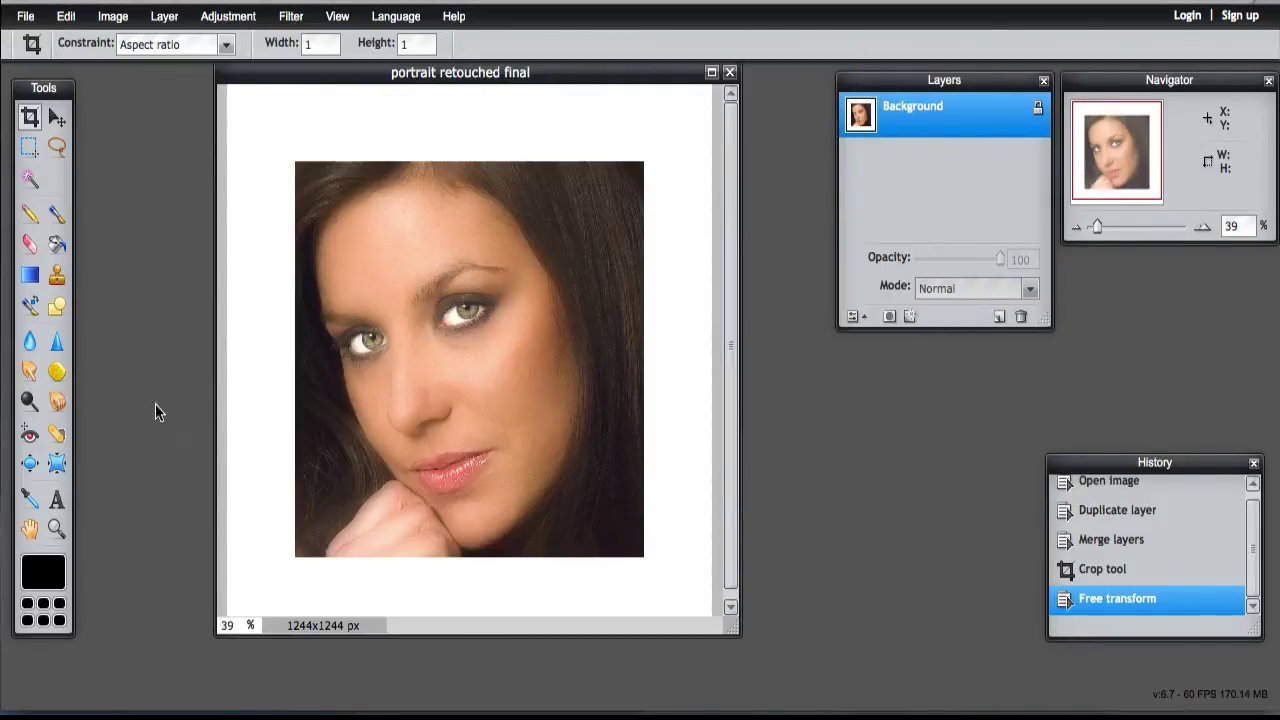
Browse the Desktop in Finder and open portrait - original.jpg from the Retouch and Restore folder.
{"action": "mouse_move", "coordinate": [35, 712]}
{"action": "left_click", "coordinate": [47, 688]}
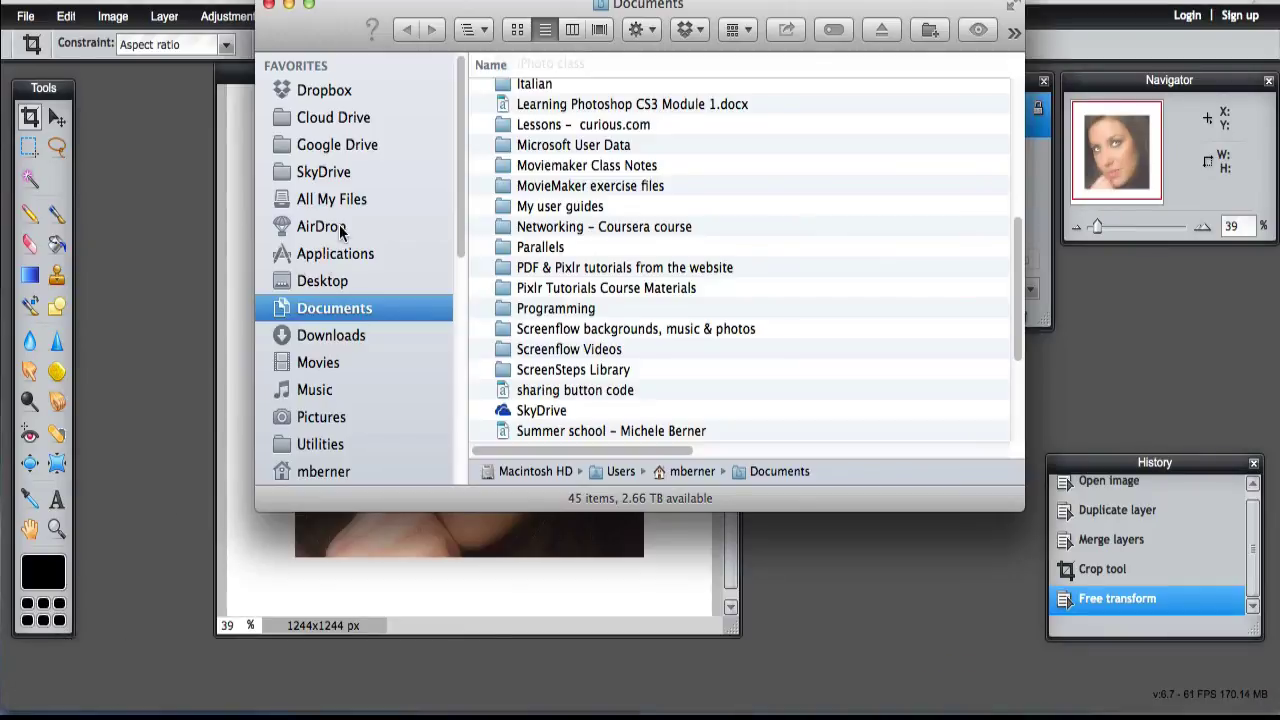
{"action": "left_click", "coordinate": [313, 283]}
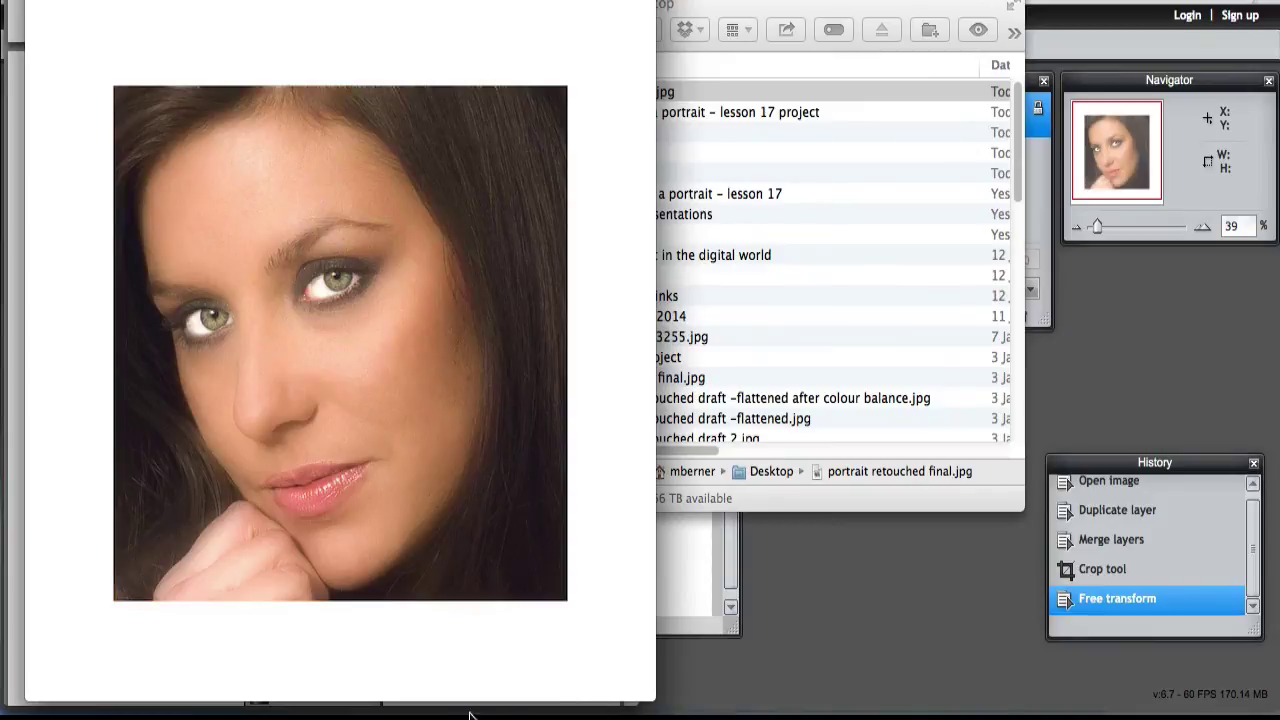
{"action": "left_click", "coordinate": [58, 710]}
{"action": "scroll", "coordinate": [592, 286], "scroll_direction": "down", "scroll_amount": 3}
{"action": "double_click", "coordinate": [592, 286]}
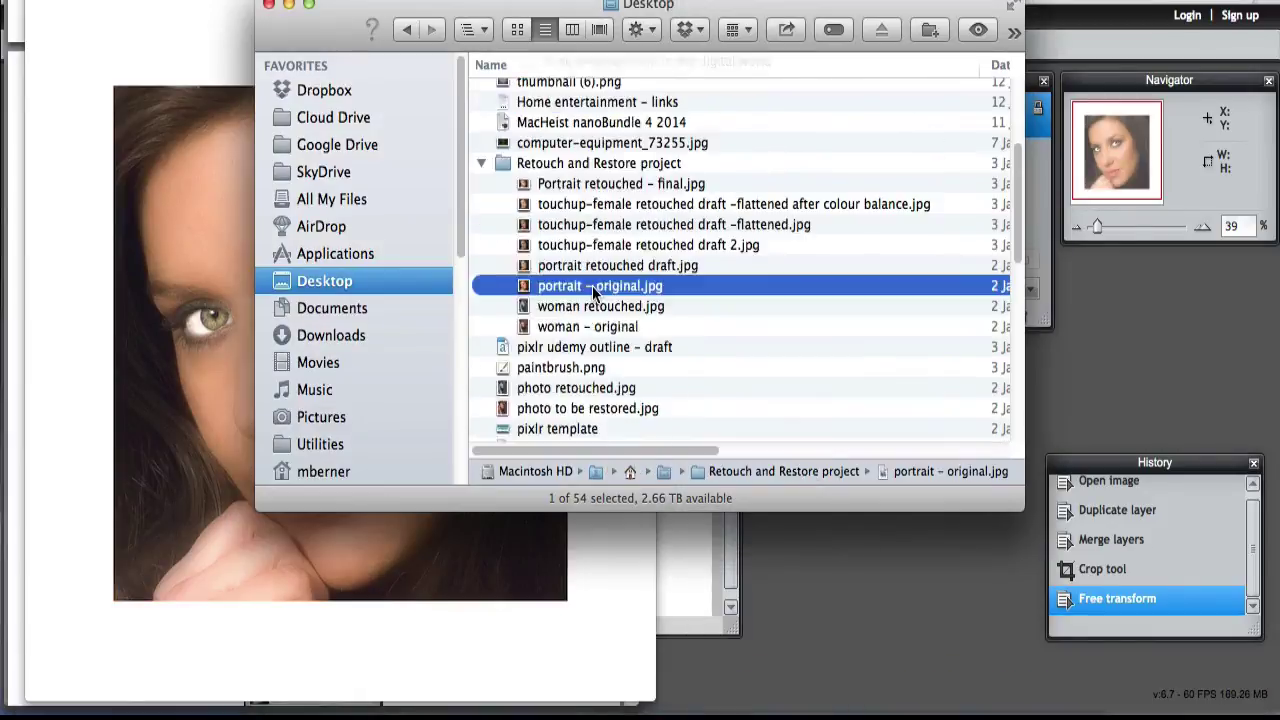